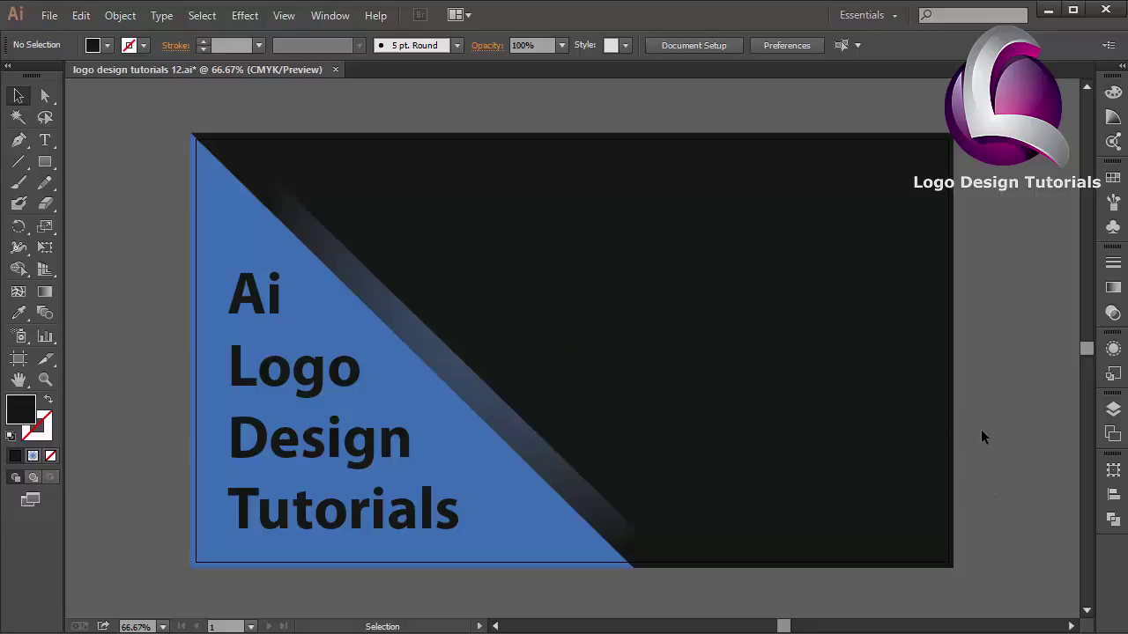
# Step: Draw a circle on the right of the artboard and fill it blue from Swatches
pyautogui.moveTo(47, 169); pyautogui.dragTo(113, 202)
pyautogui.moveTo(743, 265); pyautogui.dragTo(912, 384)
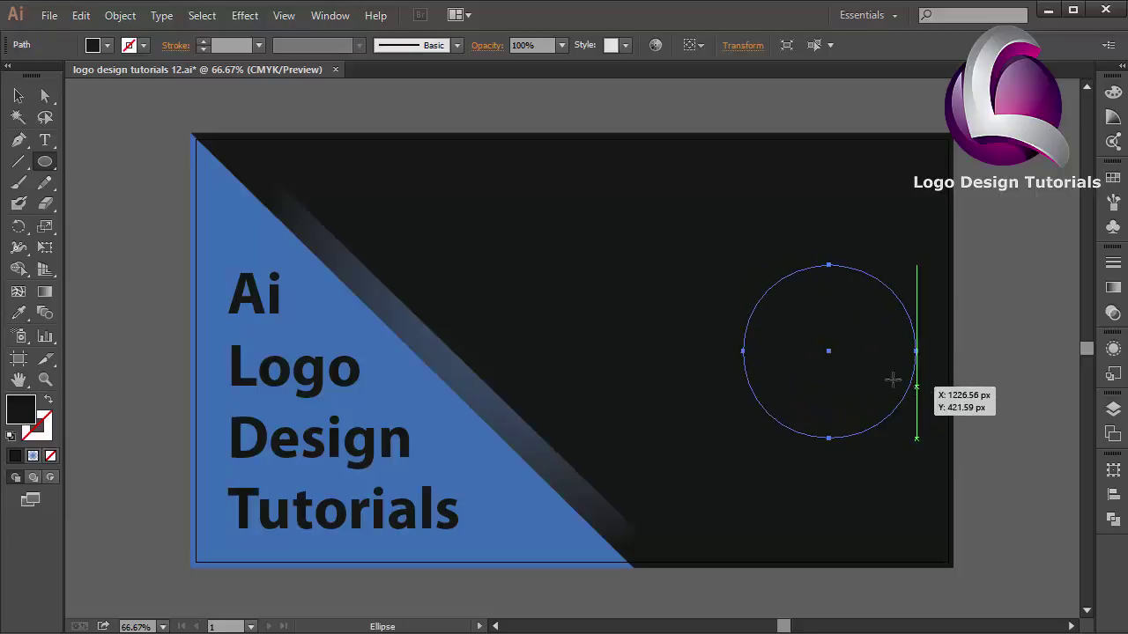
pyautogui.click(1112, 179)
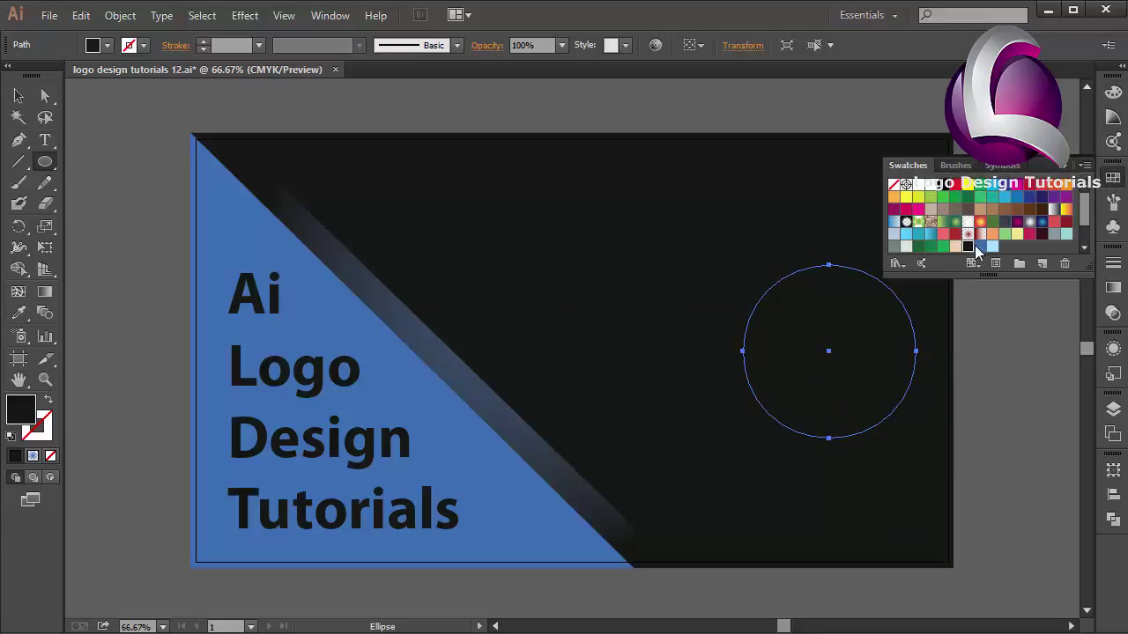
pyautogui.click(980, 247)
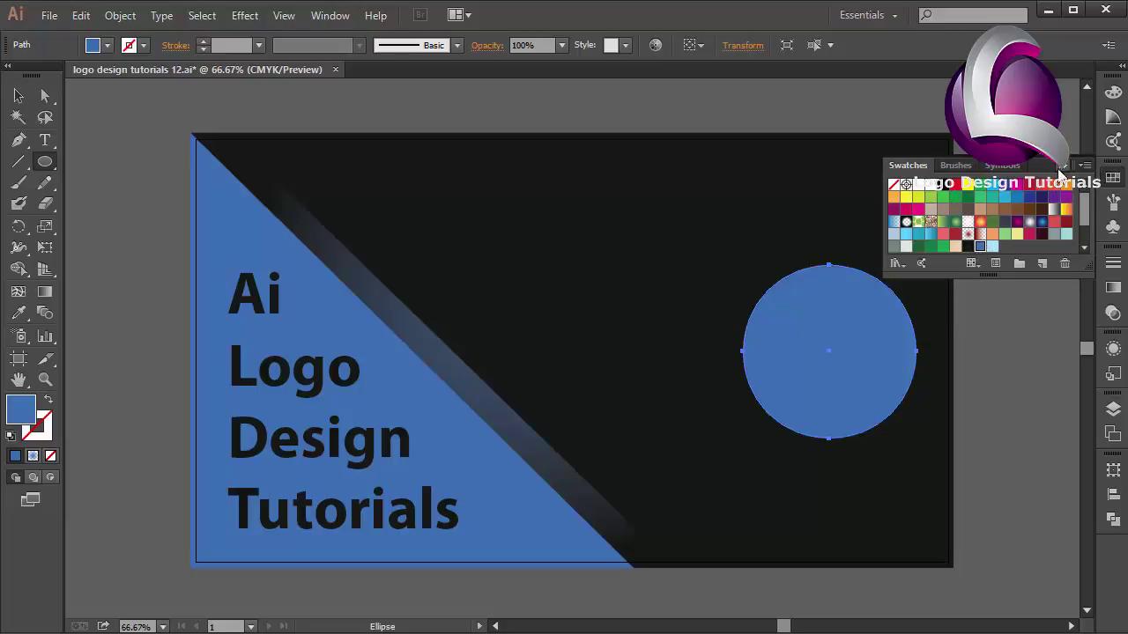
pyautogui.click(1062, 168)
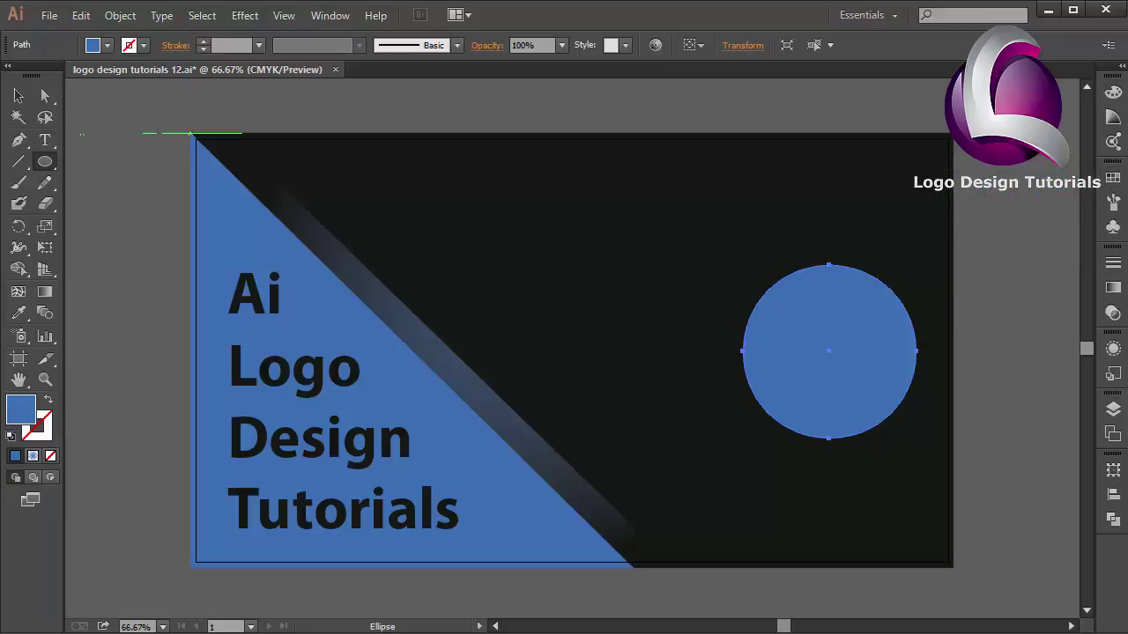
# Step: Draw a second, smaller circle and resize and centre it inside the blue circle
pyautogui.moveTo(470, 213)
pyautogui.mouseDown()
pyautogui.moveTo(591, 296)
pyautogui.moveTo(579, 291)
pyautogui.mouseUp()
pyautogui.click(18, 95)
pyautogui.moveTo(504, 278); pyautogui.dragTo(808, 357)
pyautogui.moveTo(887, 350); pyautogui.dragTo(900, 349)
pyautogui.moveTo(774, 351); pyautogui.dragTo(755, 350)
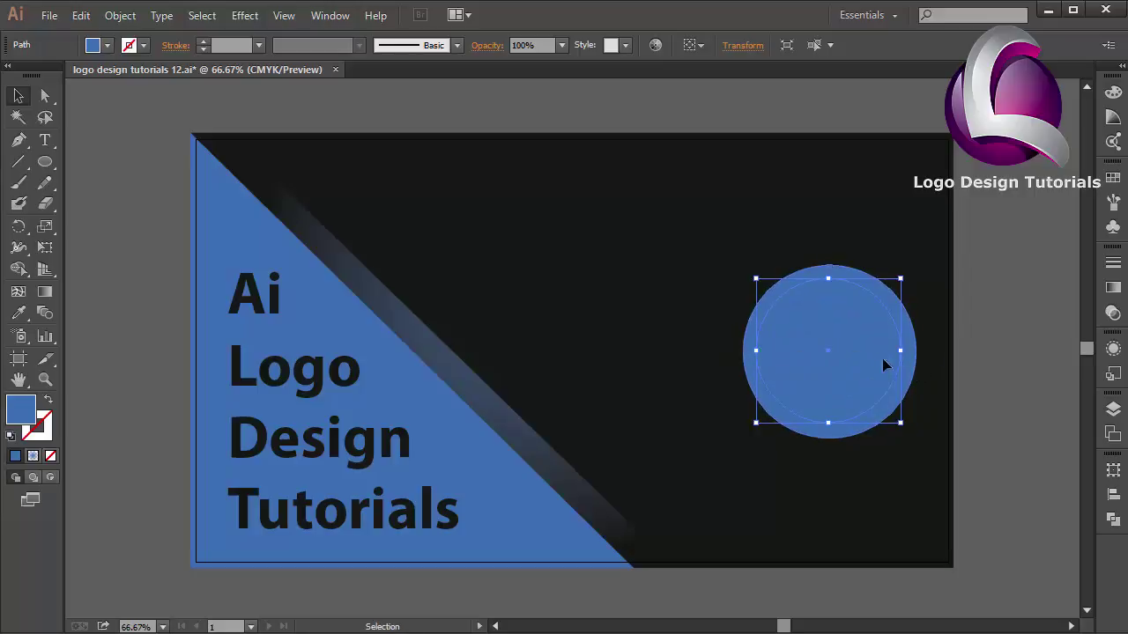
pyautogui.moveTo(853, 357); pyautogui.dragTo(856, 359)
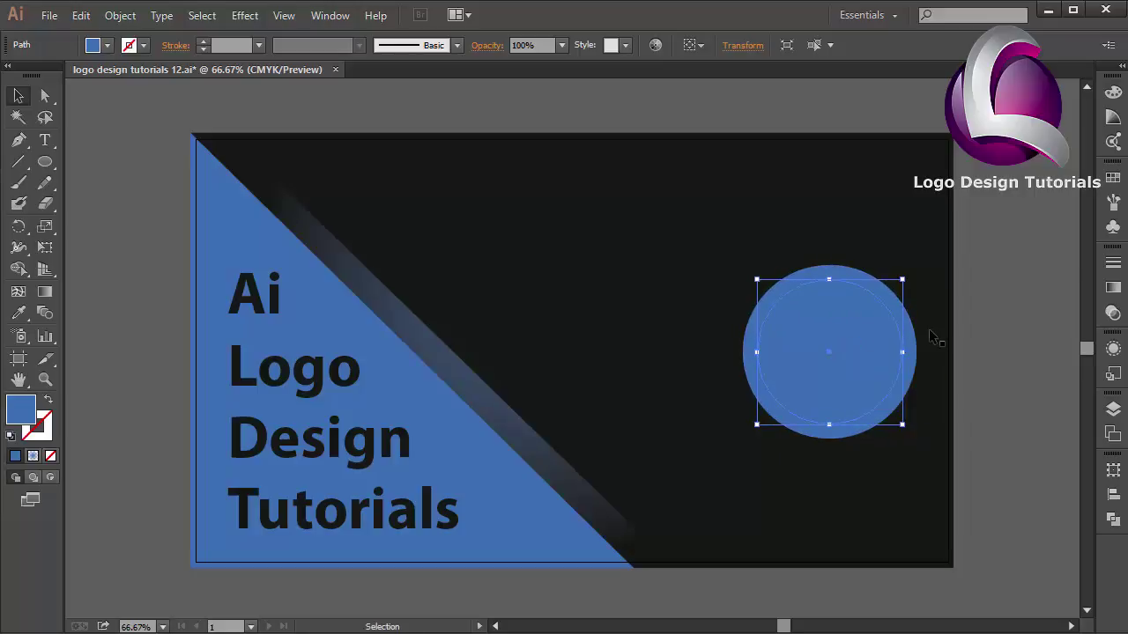
# Step: Fill the inner circle light blue, then deselect both circles
pyautogui.click(1111, 189)
pyautogui.click(992, 246)
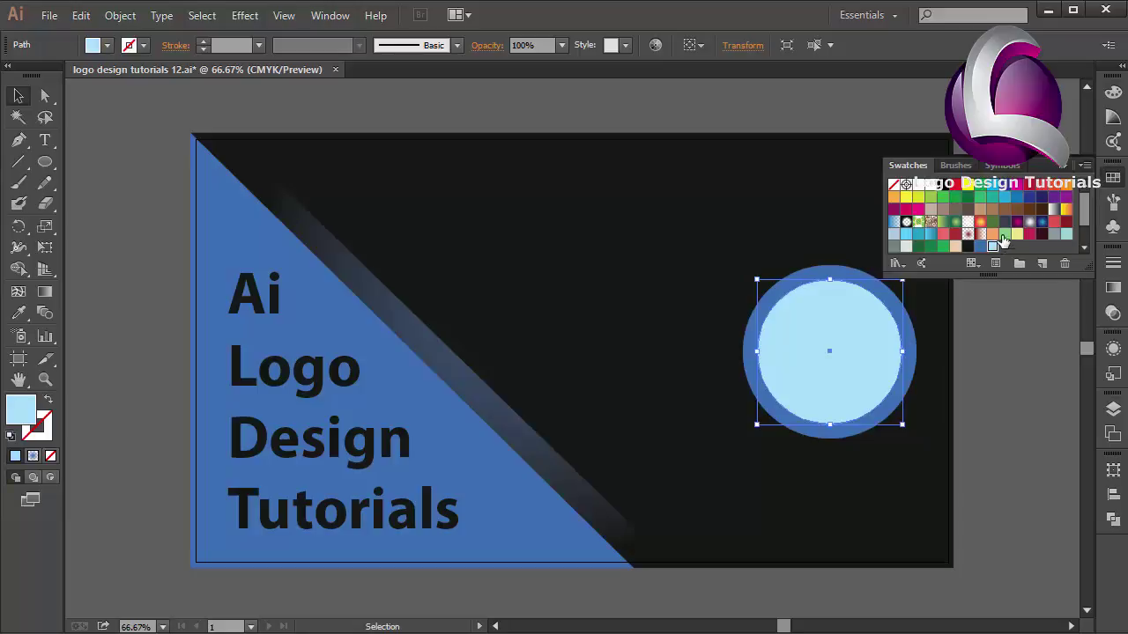
pyautogui.click(1068, 166)
pyautogui.click(1013, 246)
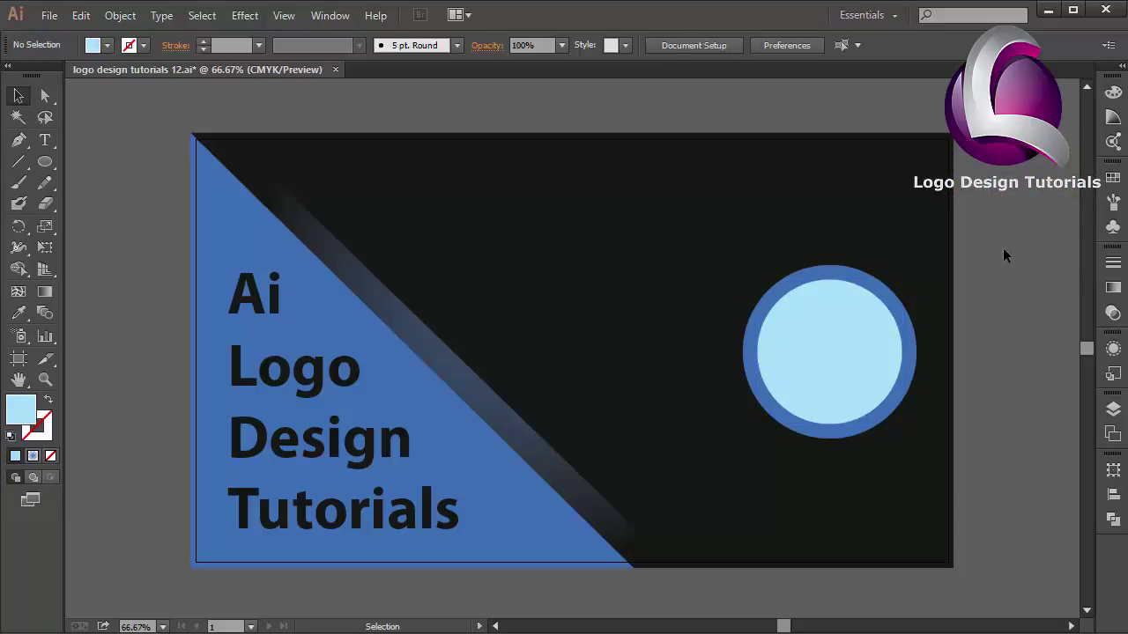
# Step: Draw a long rounded rectangle bar and place it on the circle's top edge
pyautogui.moveTo(55, 161); pyautogui.dragTo(111, 182)
pyautogui.moveTo(558, 225); pyautogui.dragTo(704, 244)
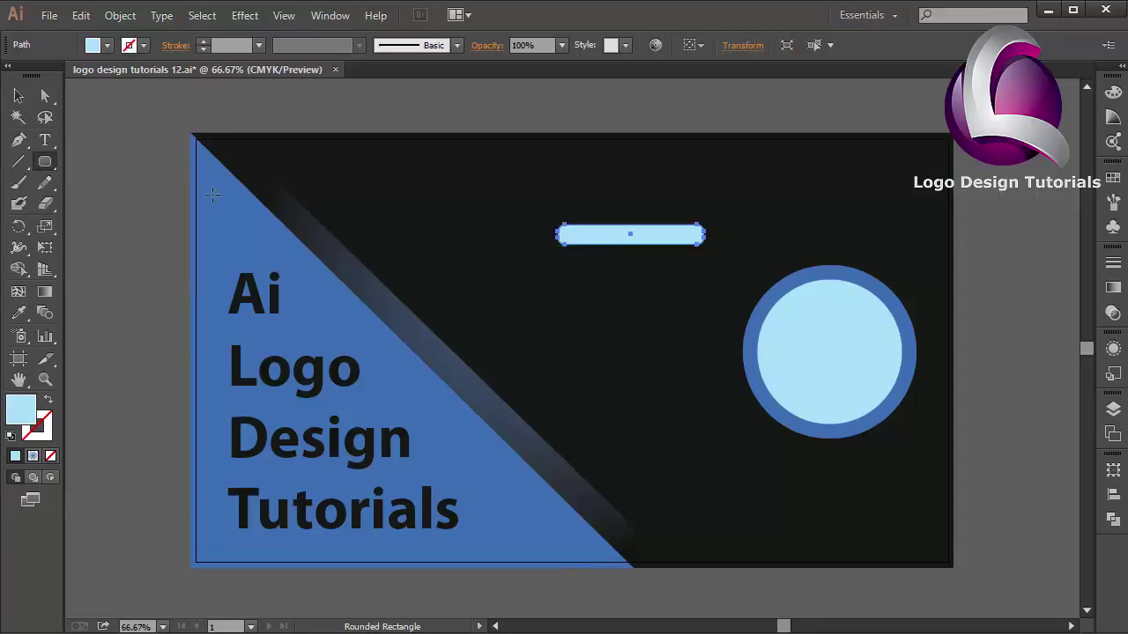
pyautogui.click(18, 95)
pyautogui.moveTo(597, 243); pyautogui.dragTo(722, 280)
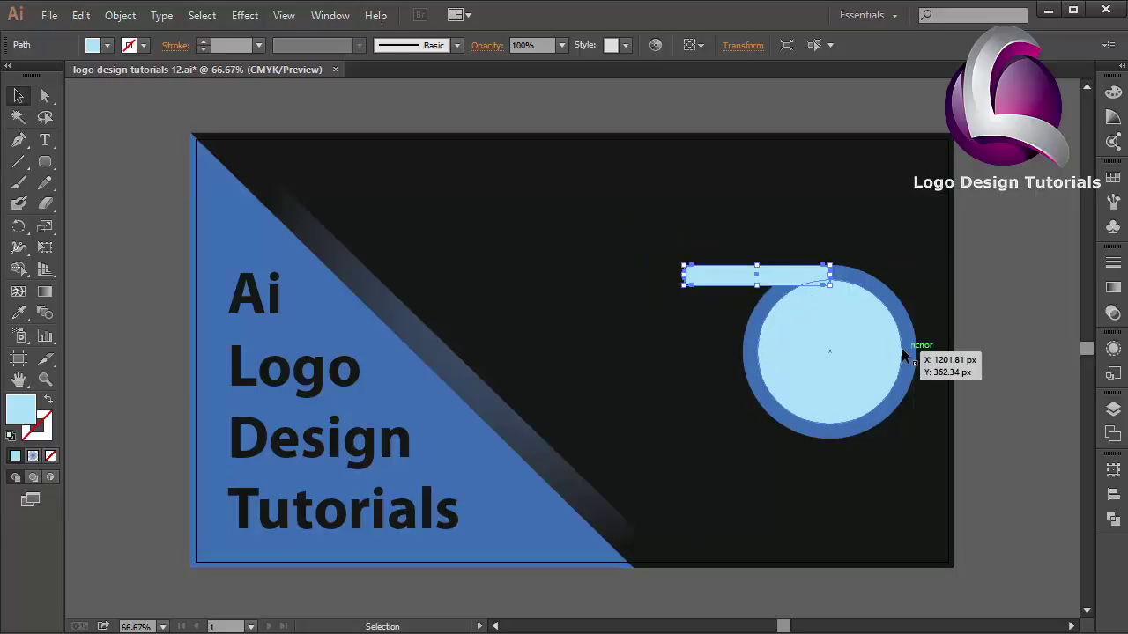
# Step: Delete the light-blue inner circle and select the rounded bar
pyautogui.click(828, 352)
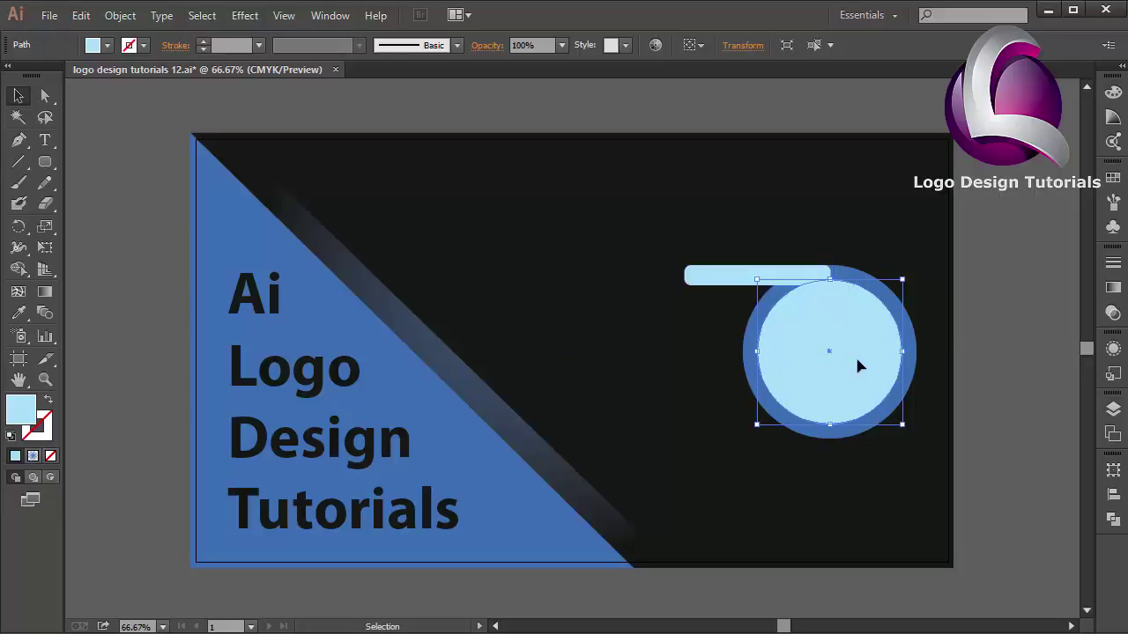
pyautogui.press('Delete')
pyautogui.click(751, 284)
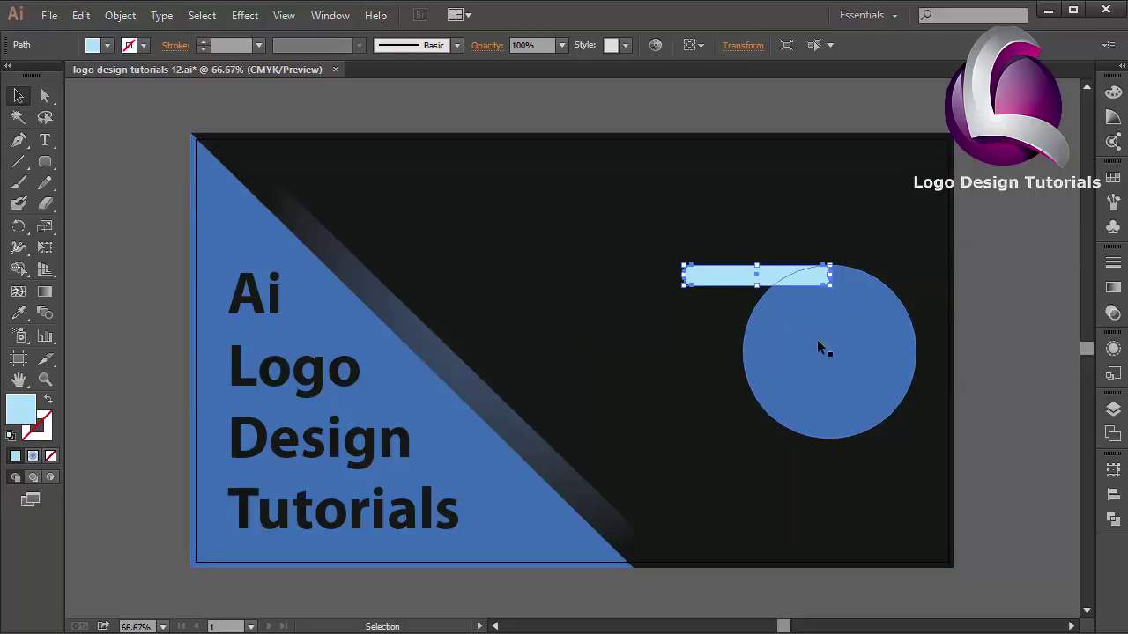
# Step: Fill the rounded bar blue from Swatches
pyautogui.click(1113, 177)
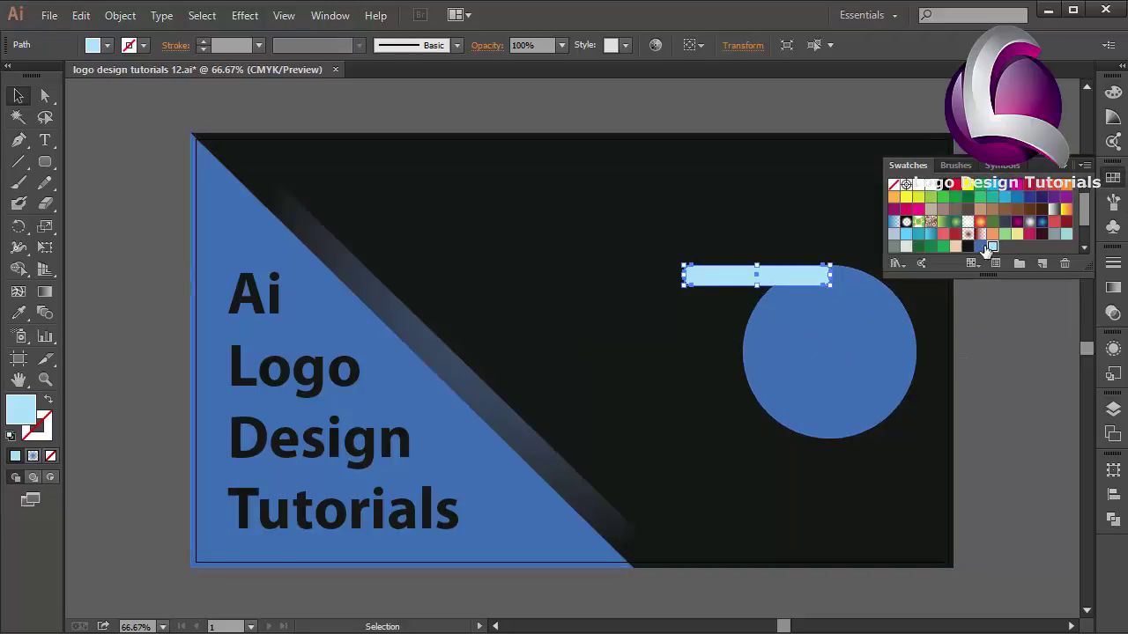
pyautogui.click(980, 248)
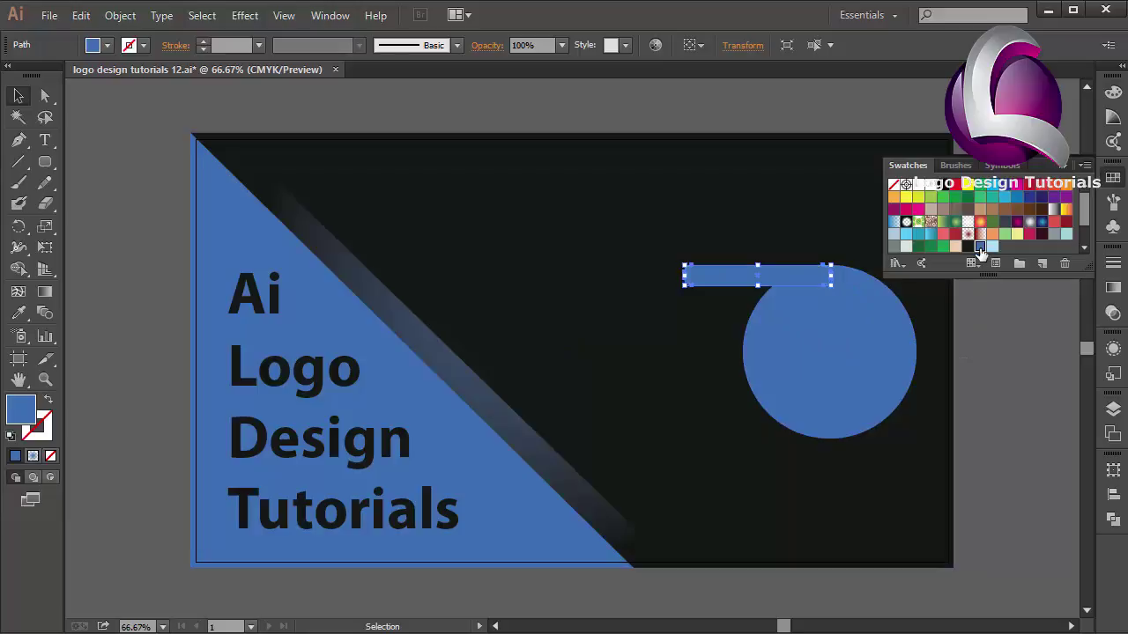
pyautogui.click(1070, 168)
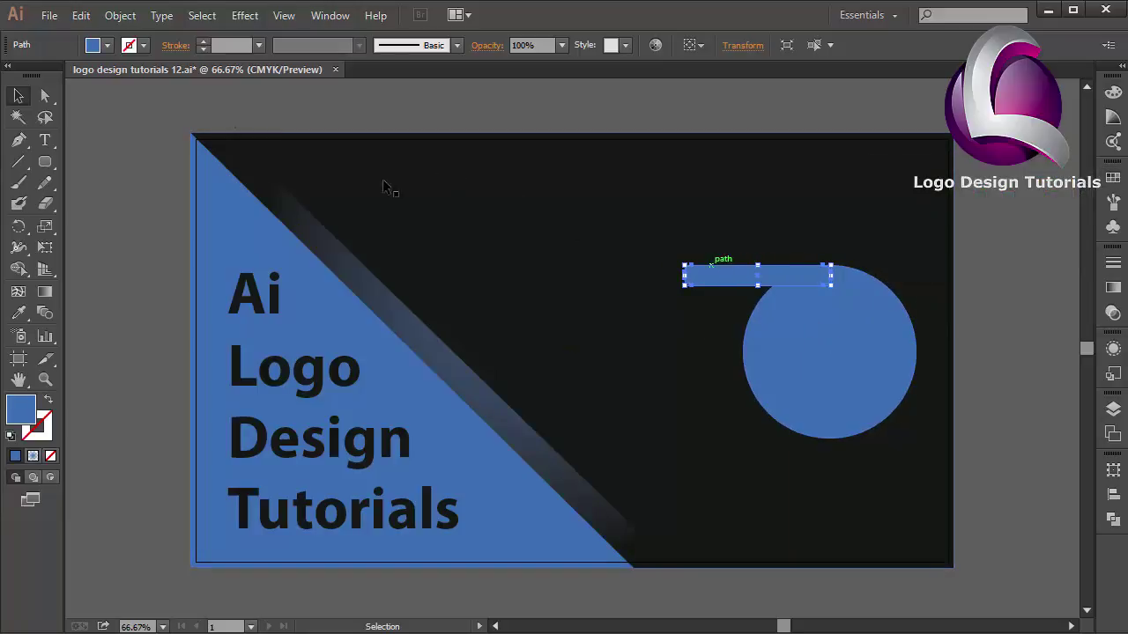
# Step: Paste three in-front copies of the bar, each shifted lower and offset right or left
pyautogui.click(81, 15)
pyautogui.click(131, 100)
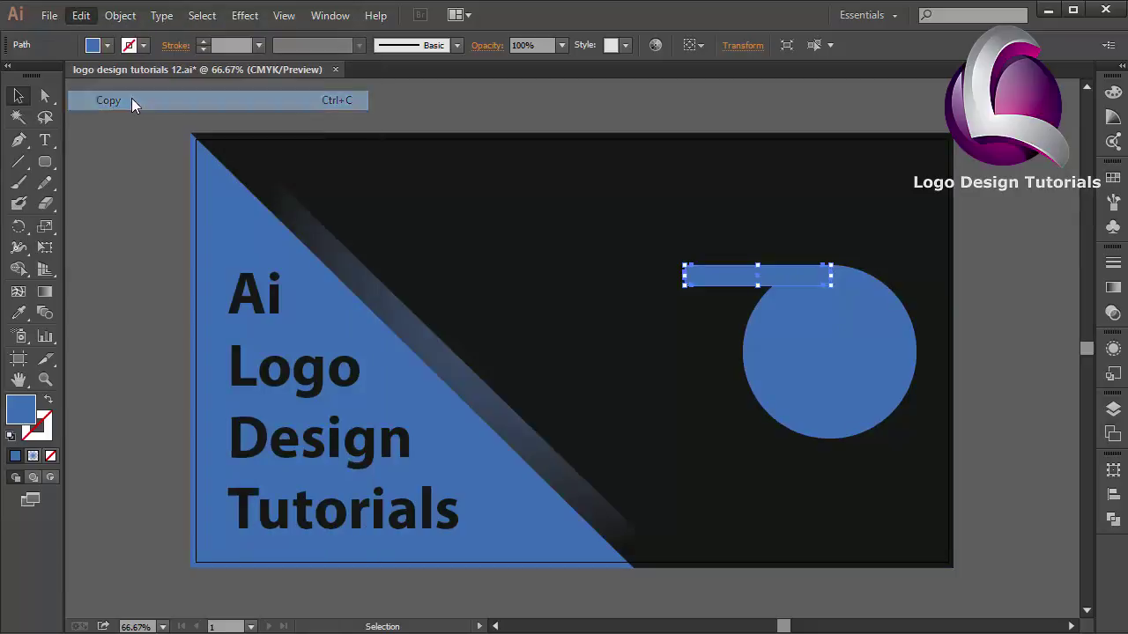
pyautogui.click(78, 17)
pyautogui.click(151, 141)
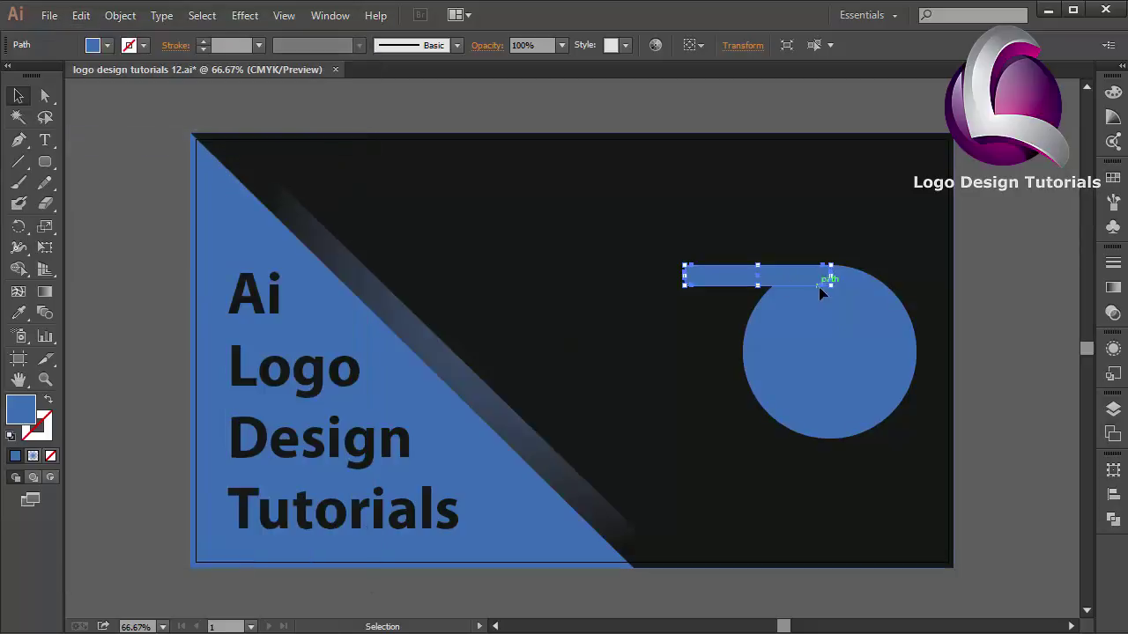
pyautogui.moveTo(785, 277); pyautogui.dragTo(812, 298)
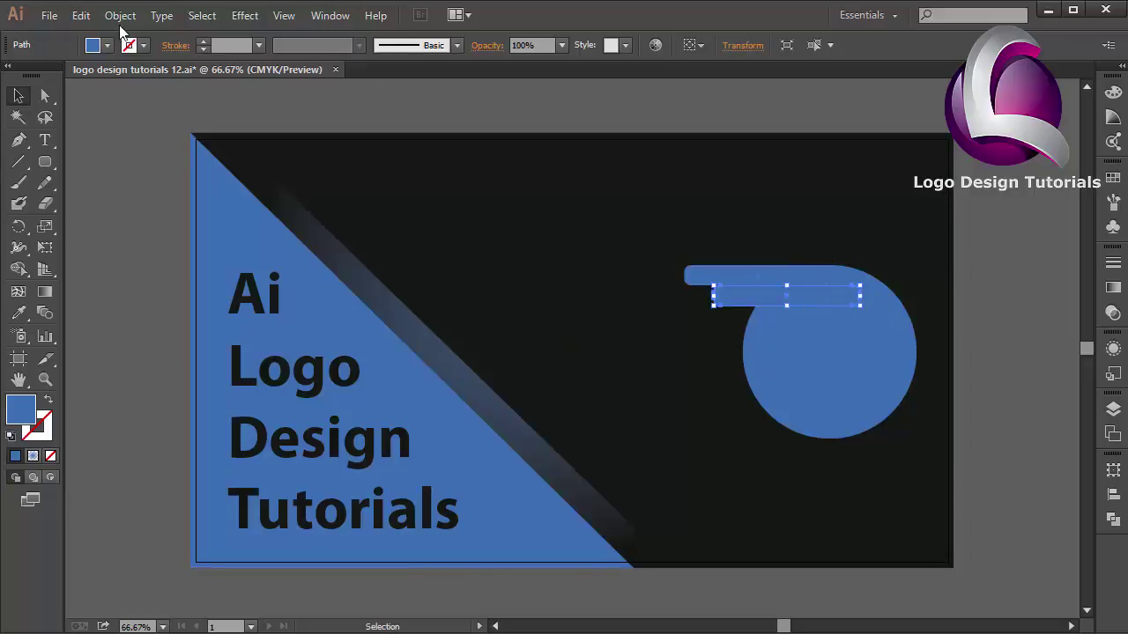
pyautogui.click(84, 20)
pyautogui.click(88, 99)
pyautogui.click(83, 17)
pyautogui.click(139, 141)
pyautogui.moveTo(812, 296); pyautogui.dragTo(746, 321)
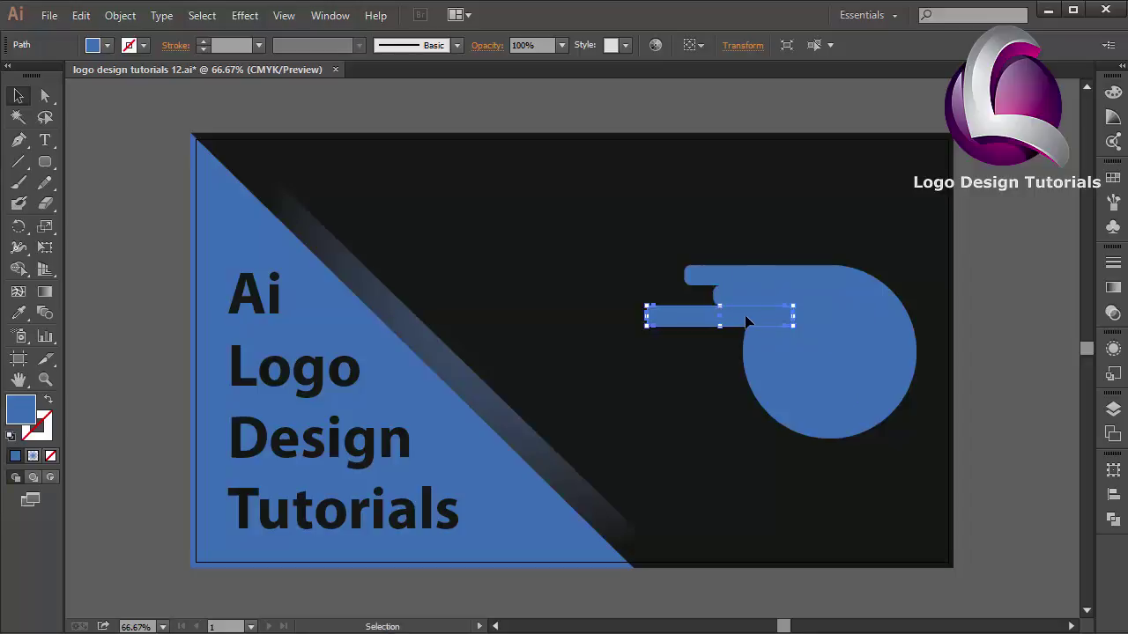
pyautogui.click(80, 15)
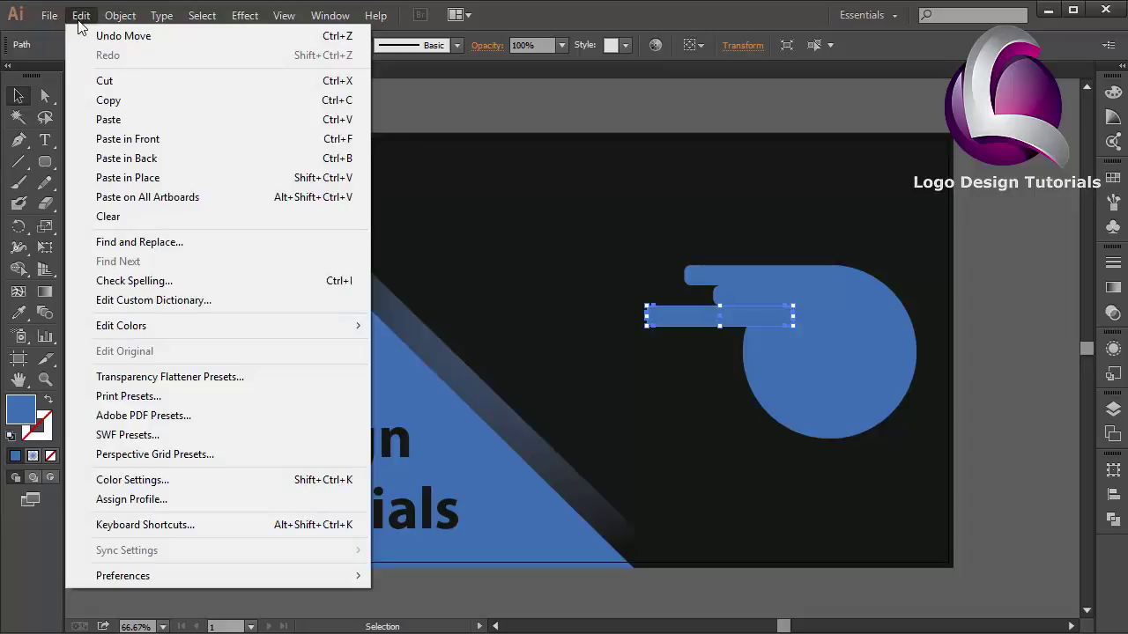
pyautogui.click(120, 104)
pyautogui.click(80, 15)
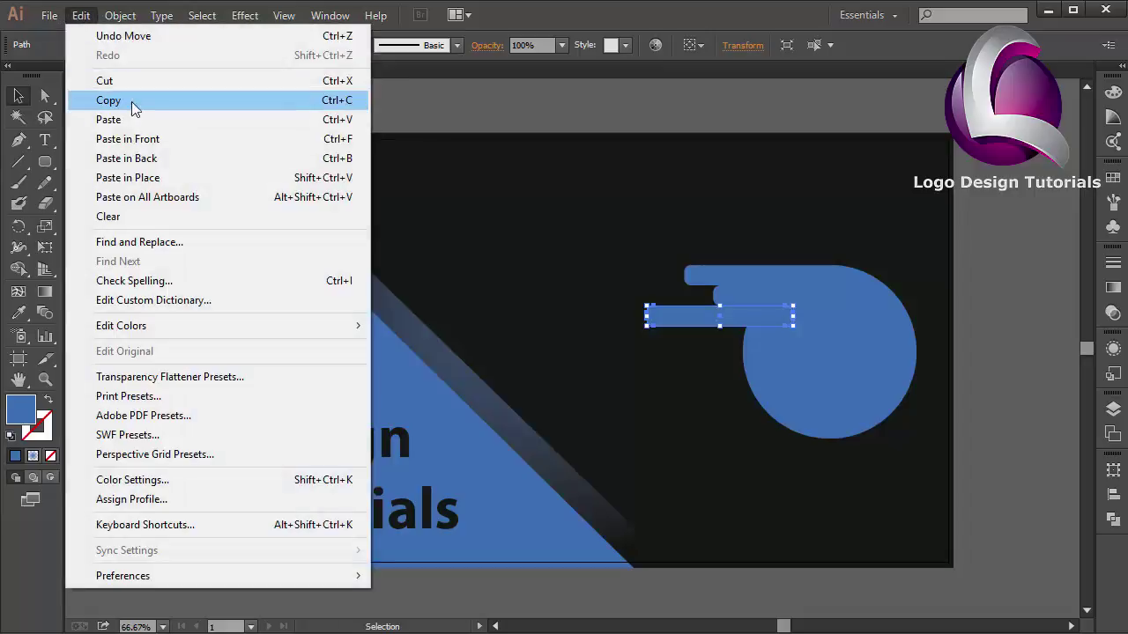
pyautogui.click(146, 138)
pyautogui.moveTo(706, 322); pyautogui.dragTo(734, 343)
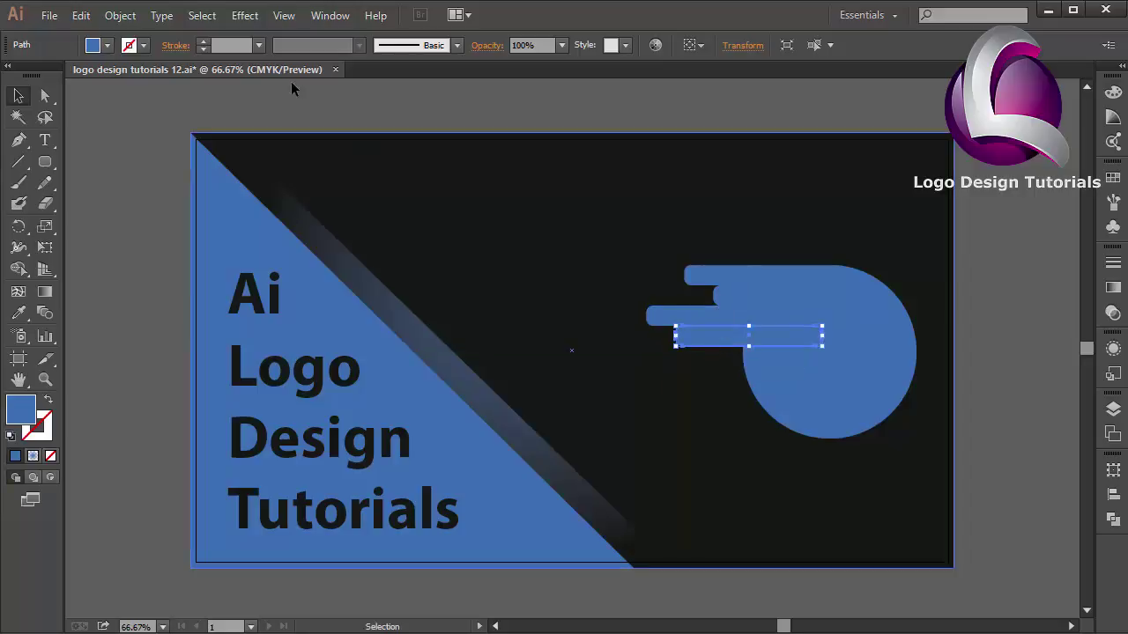
# Step: Duplicate all four bars in front and move the copies over the circle's lower half
pyautogui.keyDown('shift'); pyautogui.click(722, 319); pyautogui.keyUp('shift')
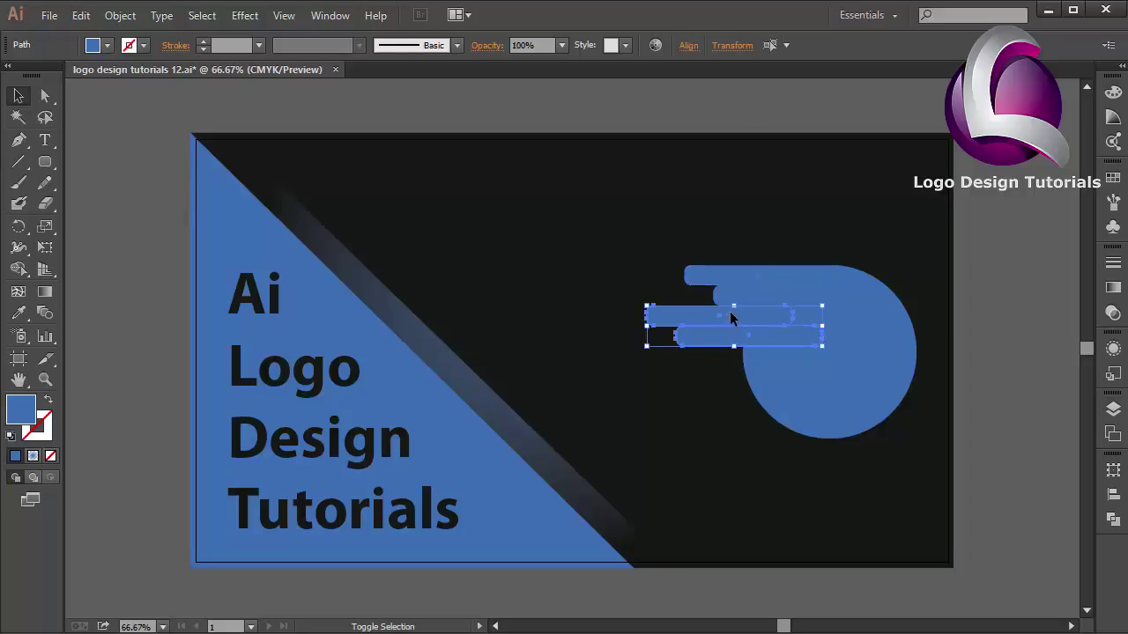
pyautogui.keyDown('shift'); pyautogui.click(767, 296); pyautogui.keyUp('shift')
pyautogui.keyDown('shift'); pyautogui.click(709, 274); pyautogui.keyUp('shift')
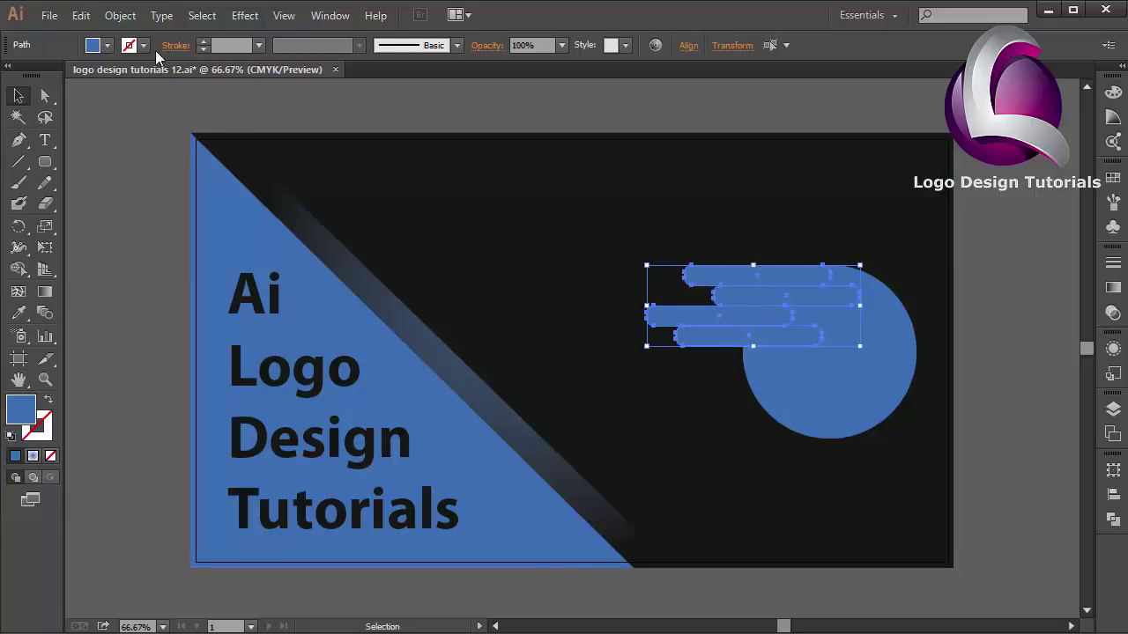
pyautogui.click(81, 16)
pyautogui.click(119, 100)
pyautogui.click(69, 17)
pyautogui.click(160, 138)
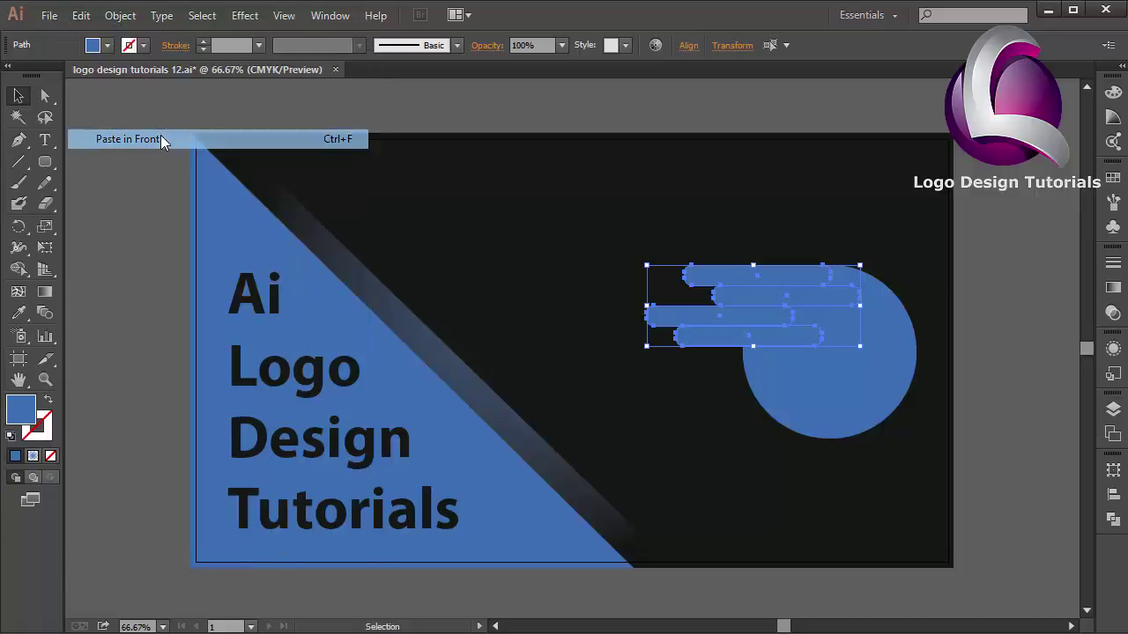
pyautogui.moveTo(789, 306); pyautogui.dragTo(808, 388)
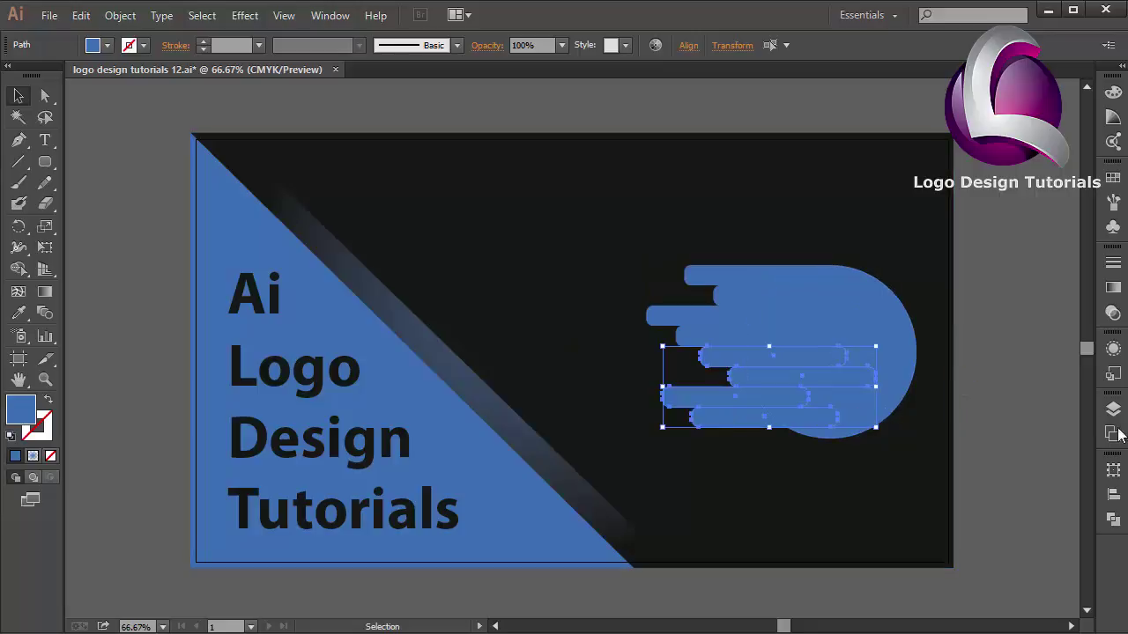
# Step: Paste another copy of a bar in front and place it below the stack
pyautogui.click(1032, 438)
pyautogui.click(758, 412)
pyautogui.click(761, 356)
pyautogui.click(82, 16)
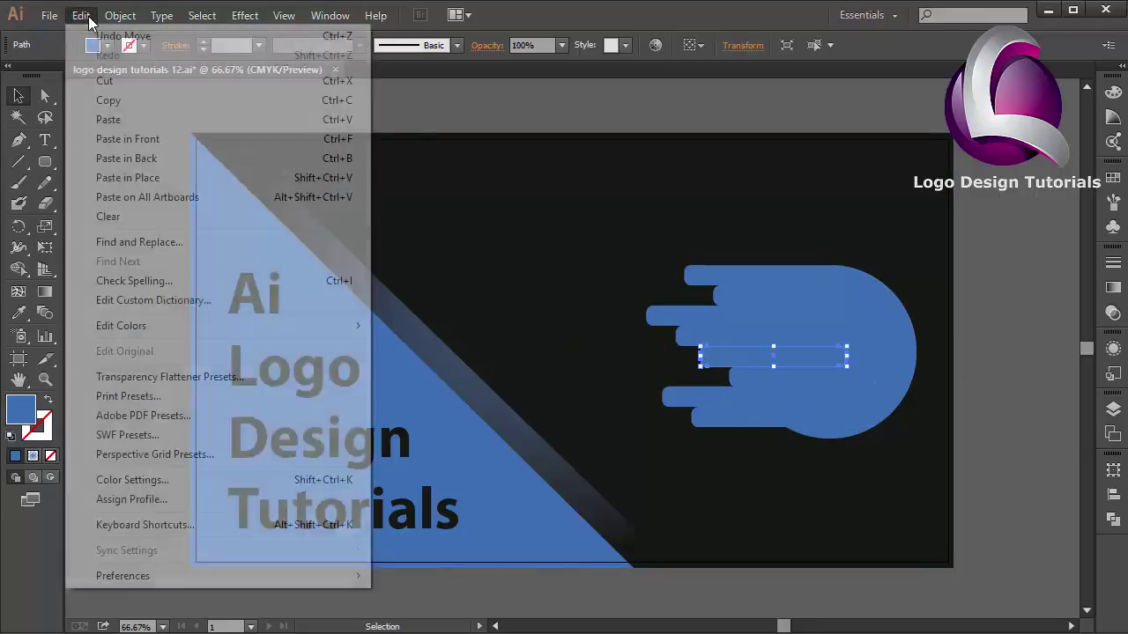
pyautogui.click(112, 103)
pyautogui.click(81, 16)
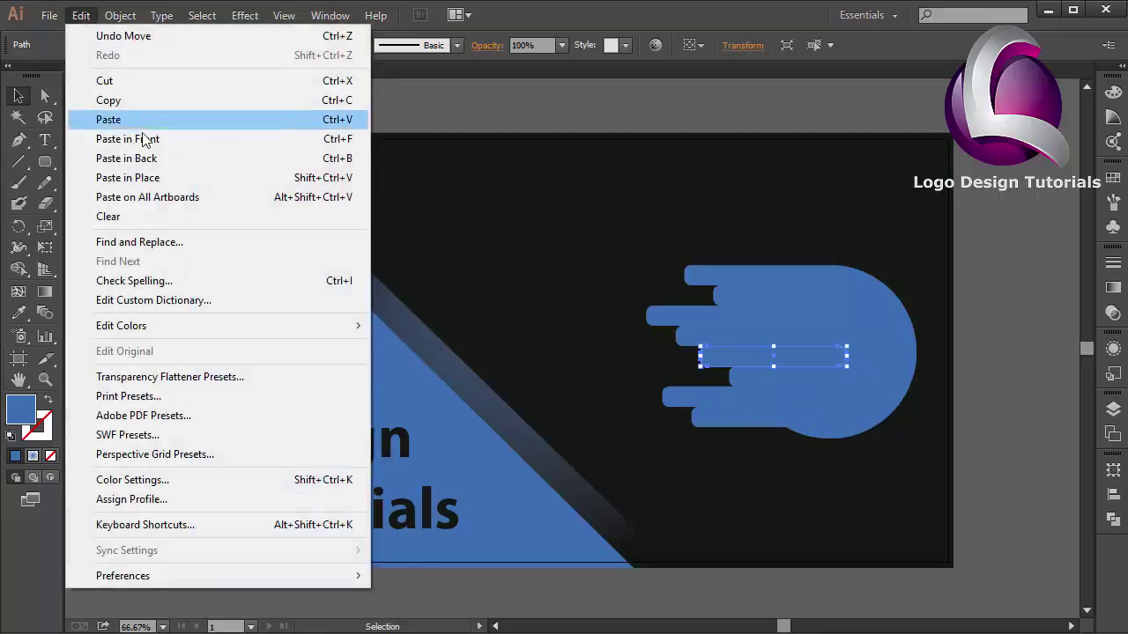
pyautogui.click(147, 141)
pyautogui.moveTo(722, 361); pyautogui.dragTo(737, 438)
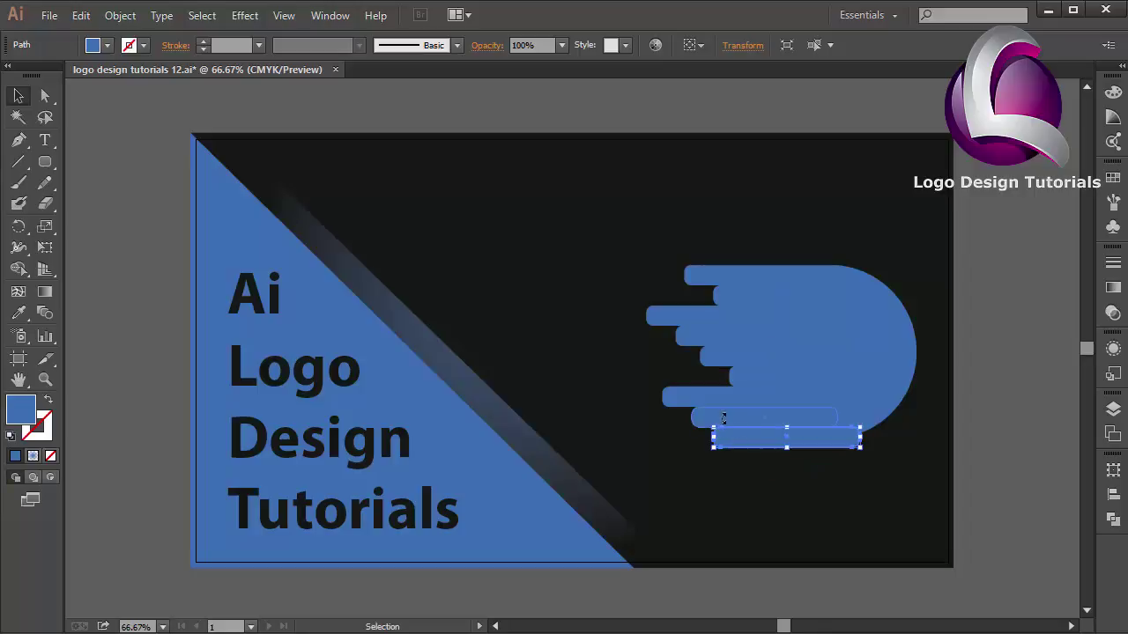
# Step: Select all the stacked bars and reduce their height slightly
pyautogui.keyDown('shift'); pyautogui.click(731, 414); pyautogui.keyUp('shift')
pyautogui.keyDown('shift'); pyautogui.click(740, 398); pyautogui.keyUp('shift')
pyautogui.keyDown('shift'); pyautogui.click(748, 377); pyautogui.keyUp('shift')
pyautogui.keyDown('shift'); pyautogui.click(732, 356); pyautogui.keyUp('shift')
pyautogui.keyDown('shift'); pyautogui.click(714, 338); pyautogui.keyUp('shift')
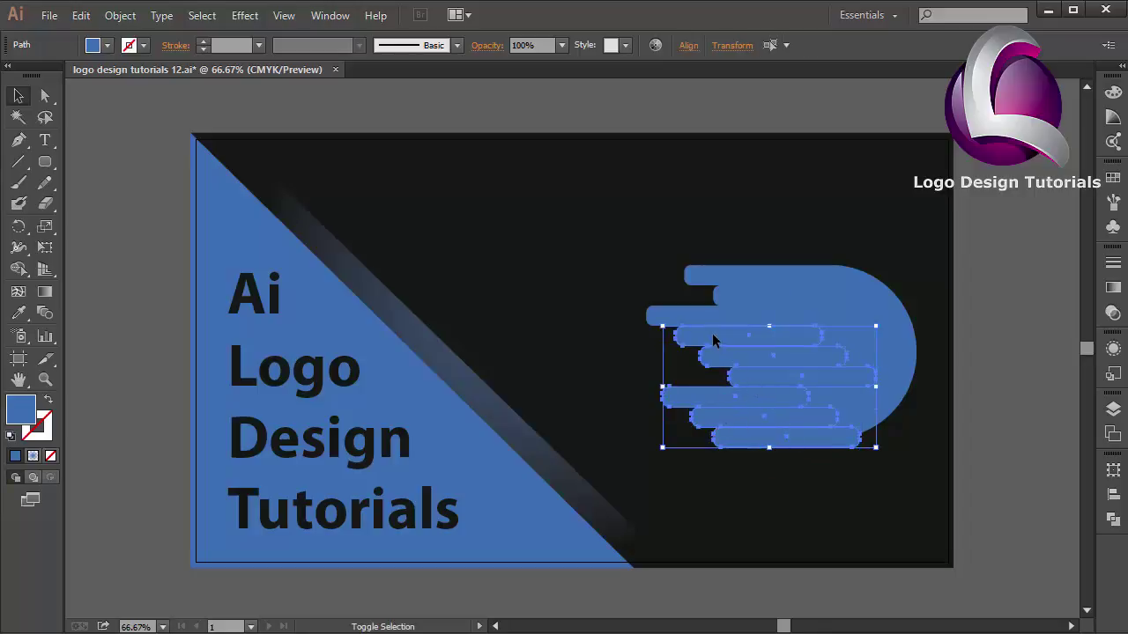
pyautogui.keyDown('shift'); pyautogui.click(702, 314); pyautogui.keyUp('shift')
pyautogui.keyDown('shift'); pyautogui.click(709, 280); pyautogui.keyUp('shift')
pyautogui.keyDown('shift'); pyautogui.click(742, 296); pyautogui.keyUp('shift')
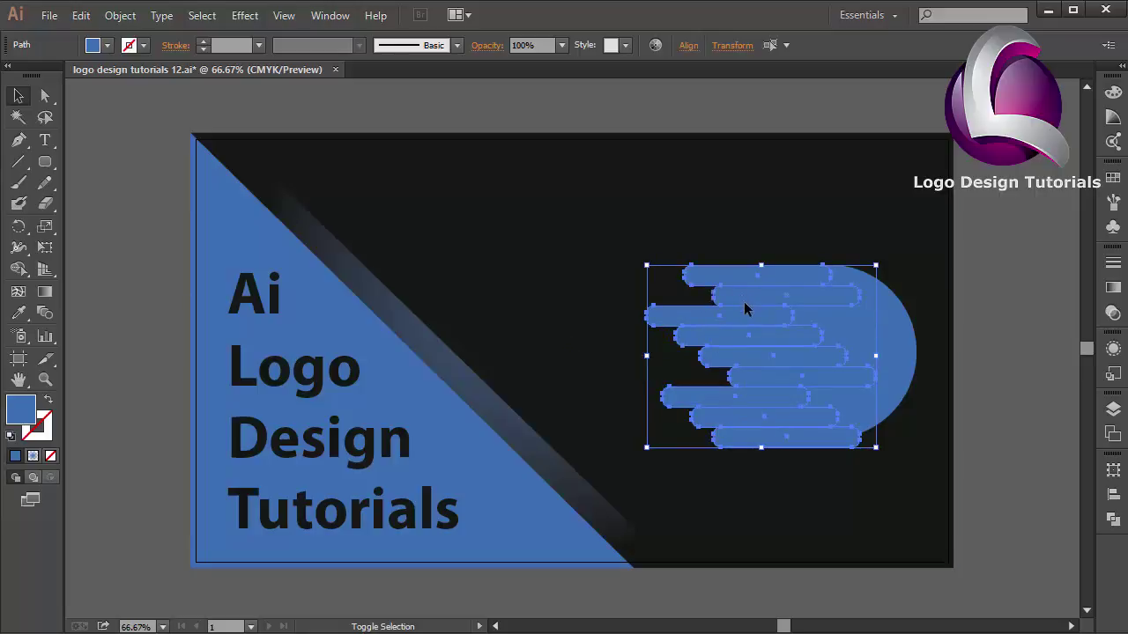
pyautogui.moveTo(763, 448); pyautogui.dragTo(763, 437)
# Step: Nudge the large circle two steps to the right, then deselect
pyautogui.click(966, 446)
pyautogui.click(813, 438)
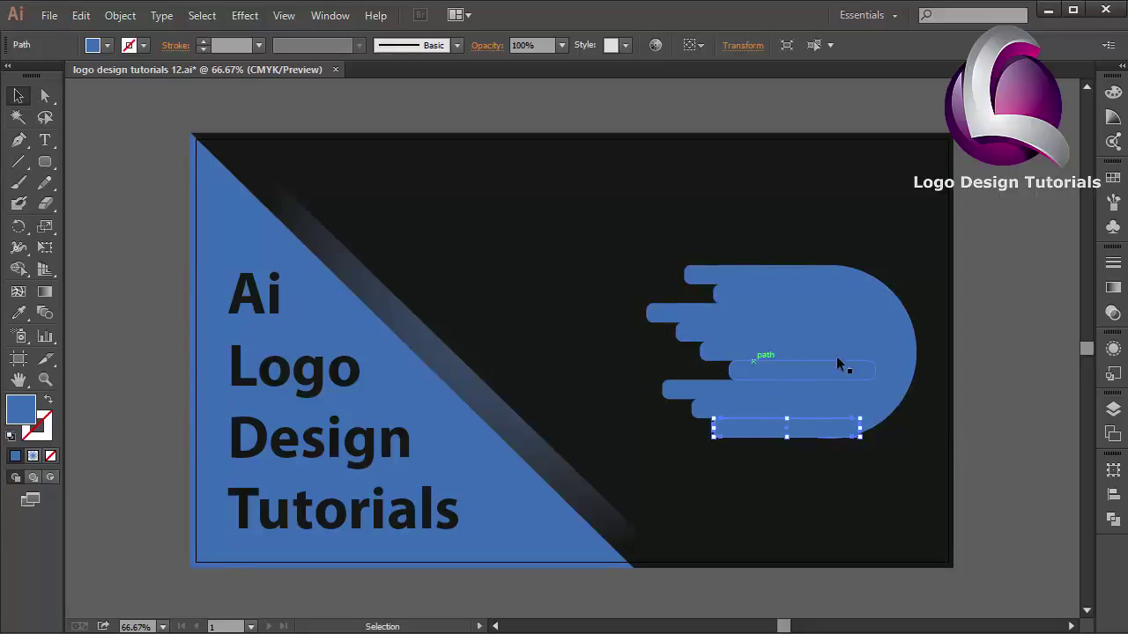
pyautogui.click(881, 360)
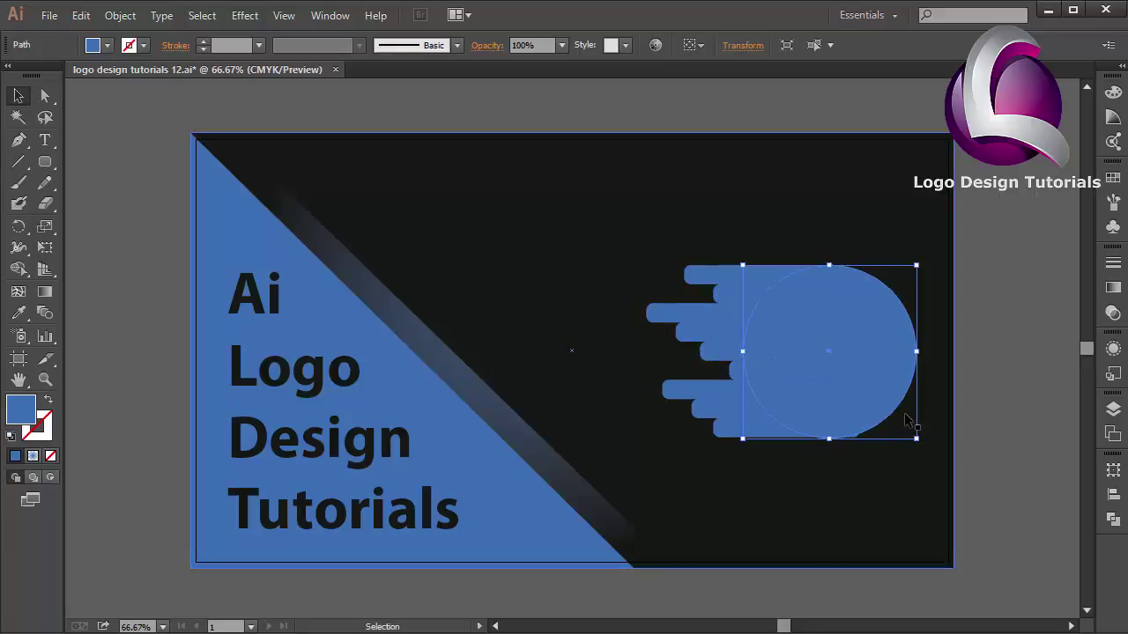
pyautogui.press('Right')
pyautogui.press('Right')
pyautogui.press('Right')
pyautogui.press('Right')
pyautogui.press('Right')
pyautogui.press('Right')
pyautogui.press('Right')
pyautogui.press('Right')
pyautogui.press('Right')
pyautogui.press('Right')
pyautogui.press('Right')
pyautogui.press('Right')
pyautogui.press('Right')
pyautogui.press('Right')
pyautogui.press('Right')
pyautogui.press('Right')
pyautogui.press('Right')
pyautogui.press('Right')
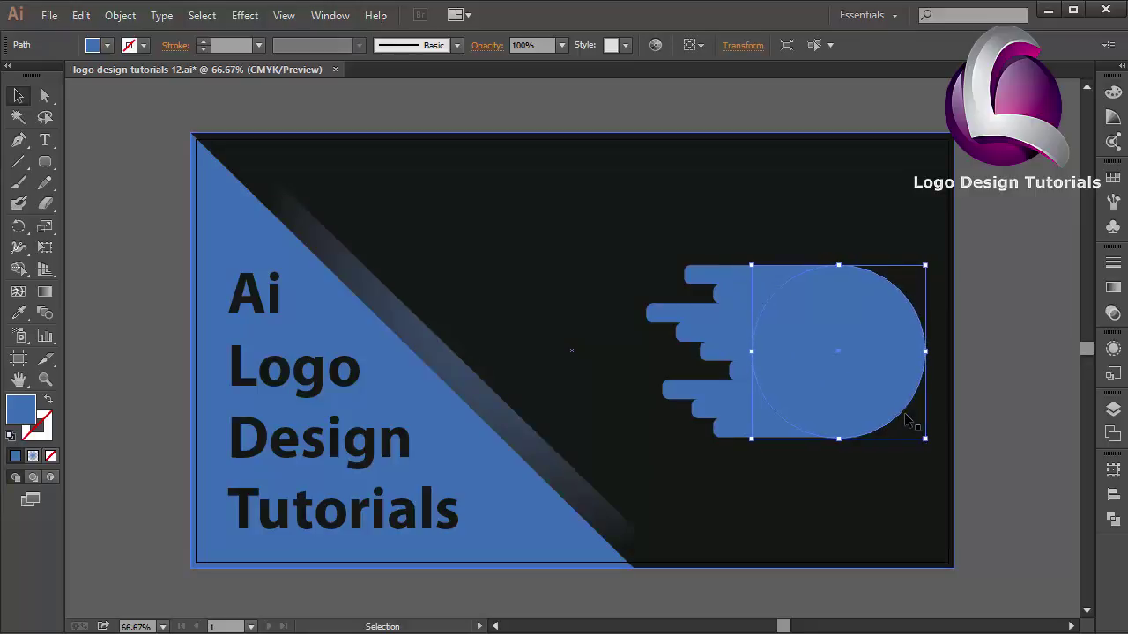
pyautogui.press('Right')
pyautogui.click(1013, 442)
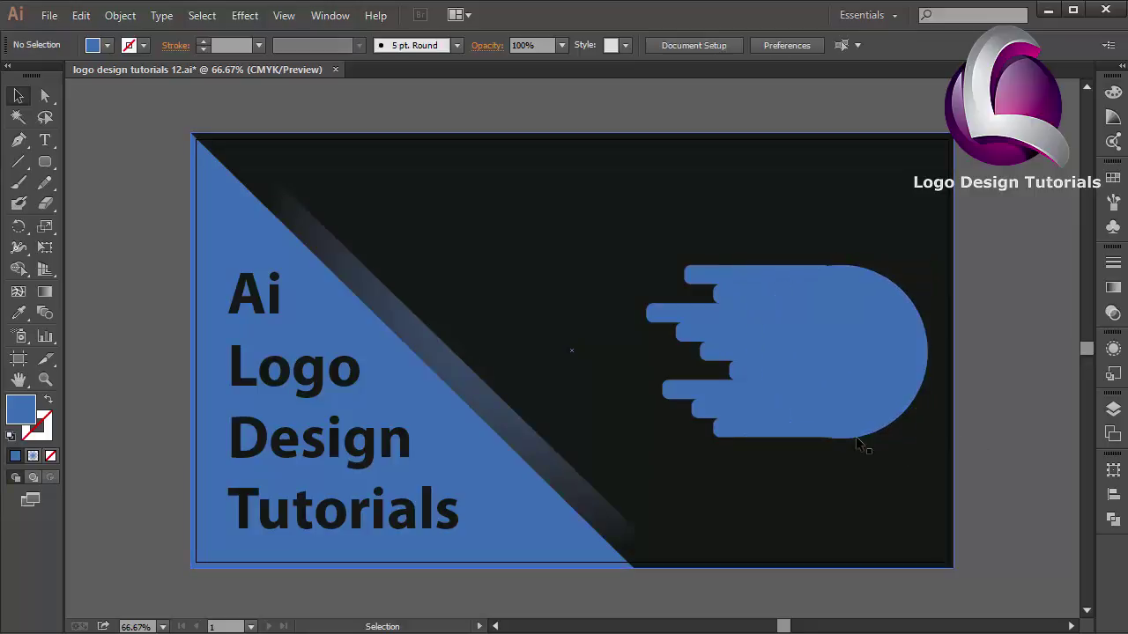
pyautogui.click(792, 276)
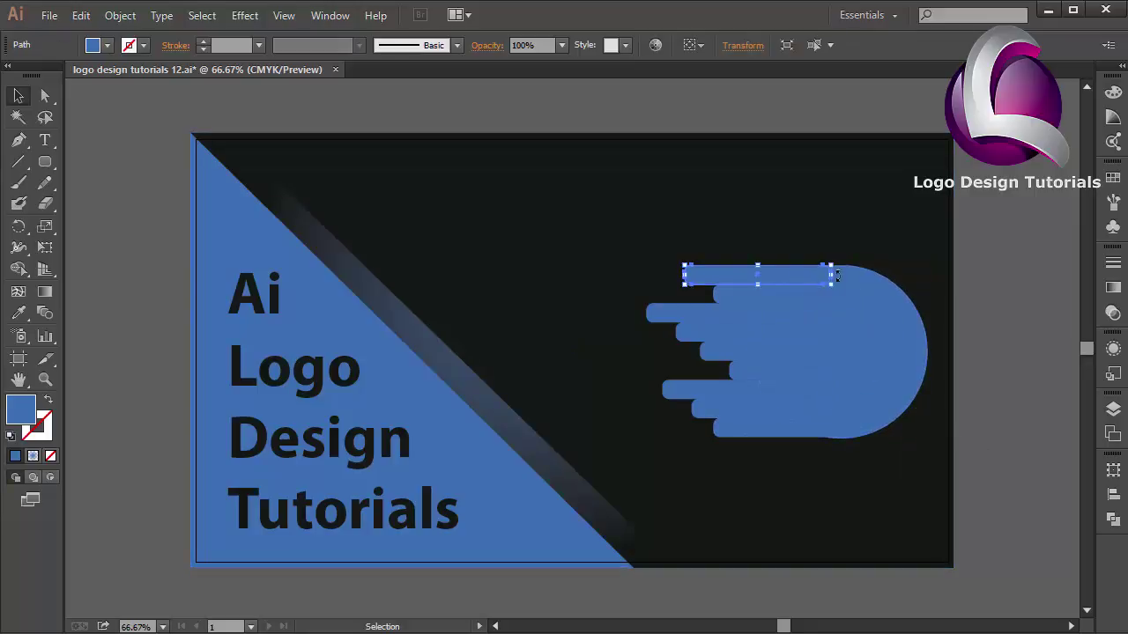
pyautogui.click(45, 95)
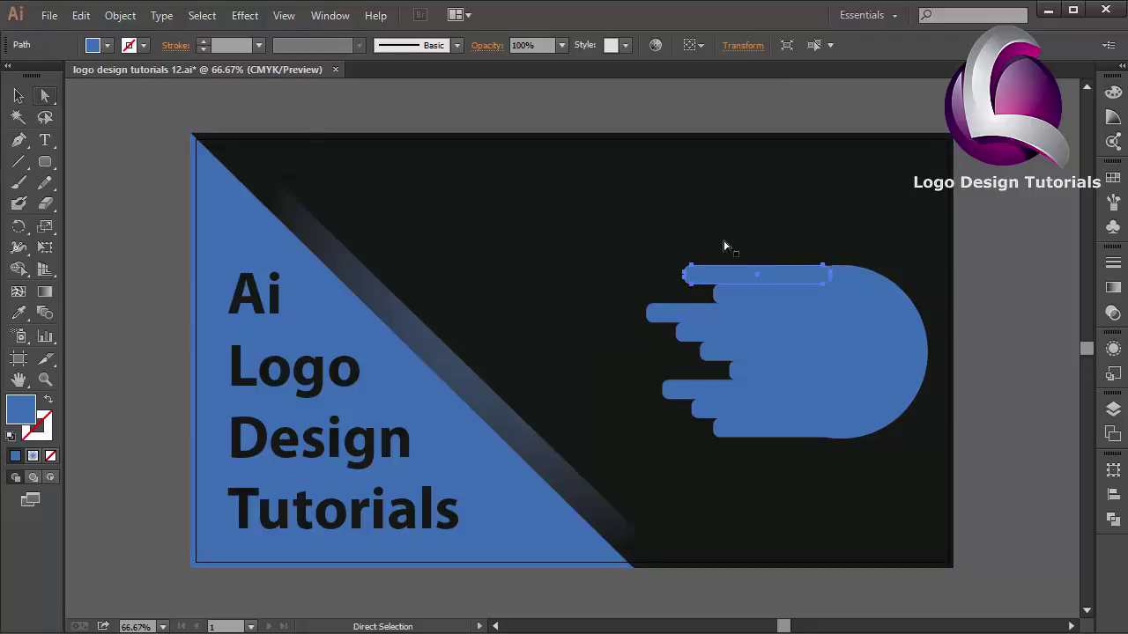
pyautogui.moveTo(828, 267); pyautogui.dragTo(848, 275)
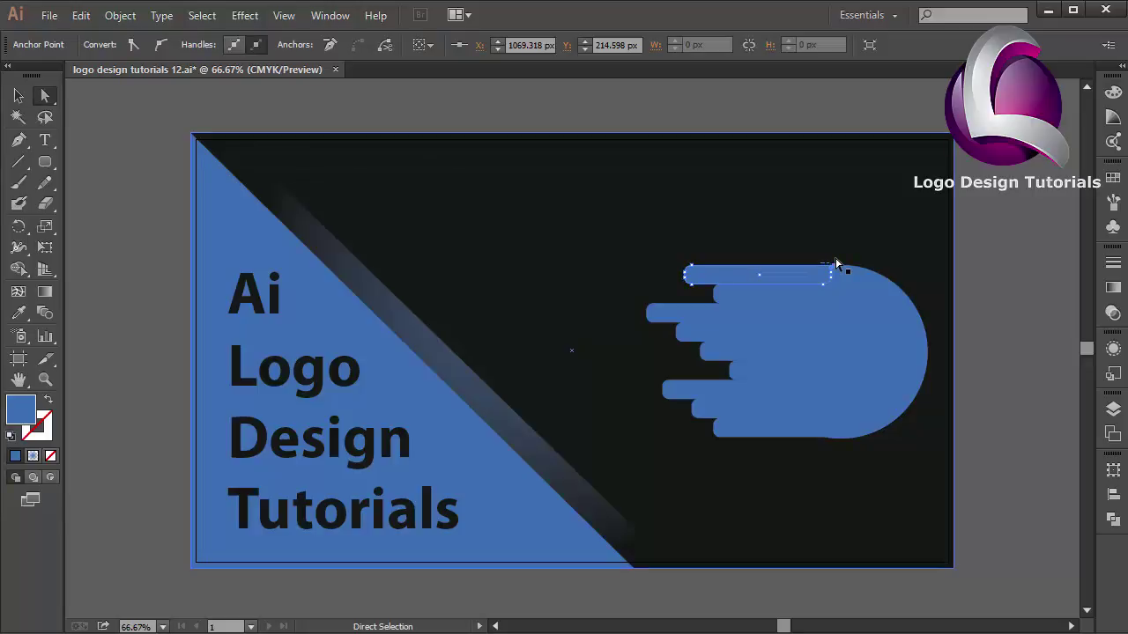
pyautogui.click(966, 285)
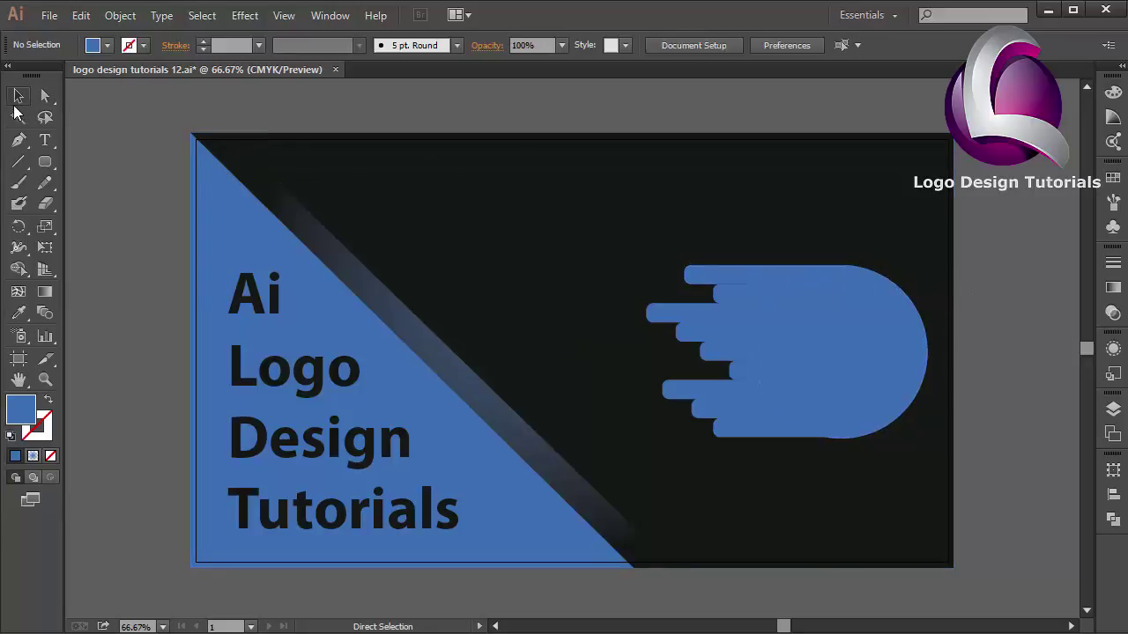
pyautogui.click(18, 97)
# Step: Zoom to 100% and shift the bars left and right to restagger them
pyautogui.hotkey('ctrl', '1')
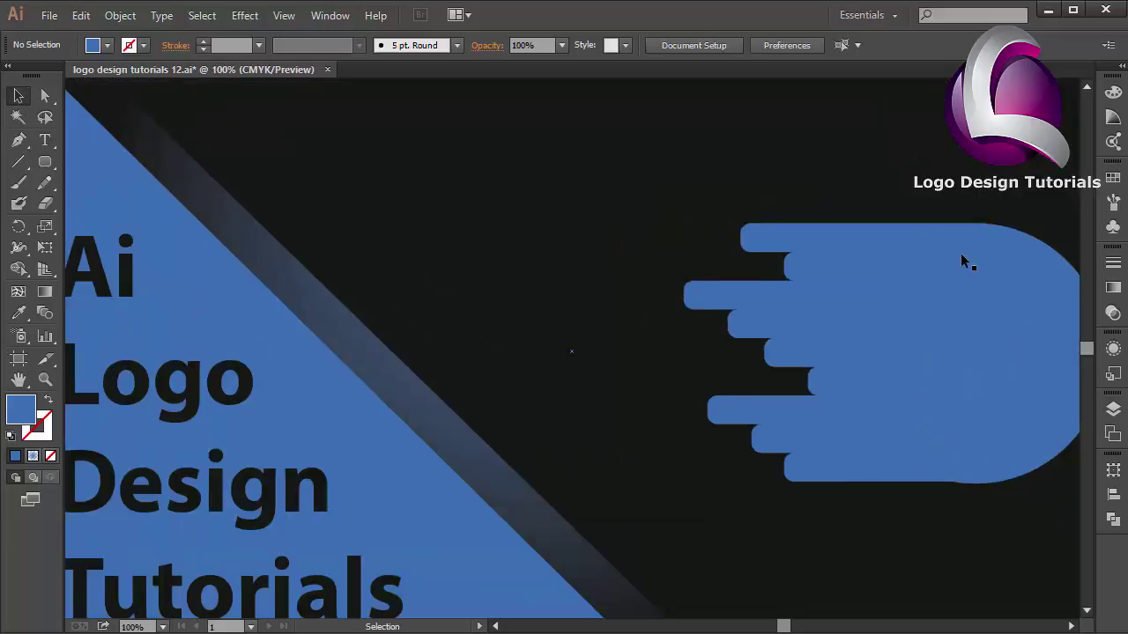
pyautogui.click(826, 326)
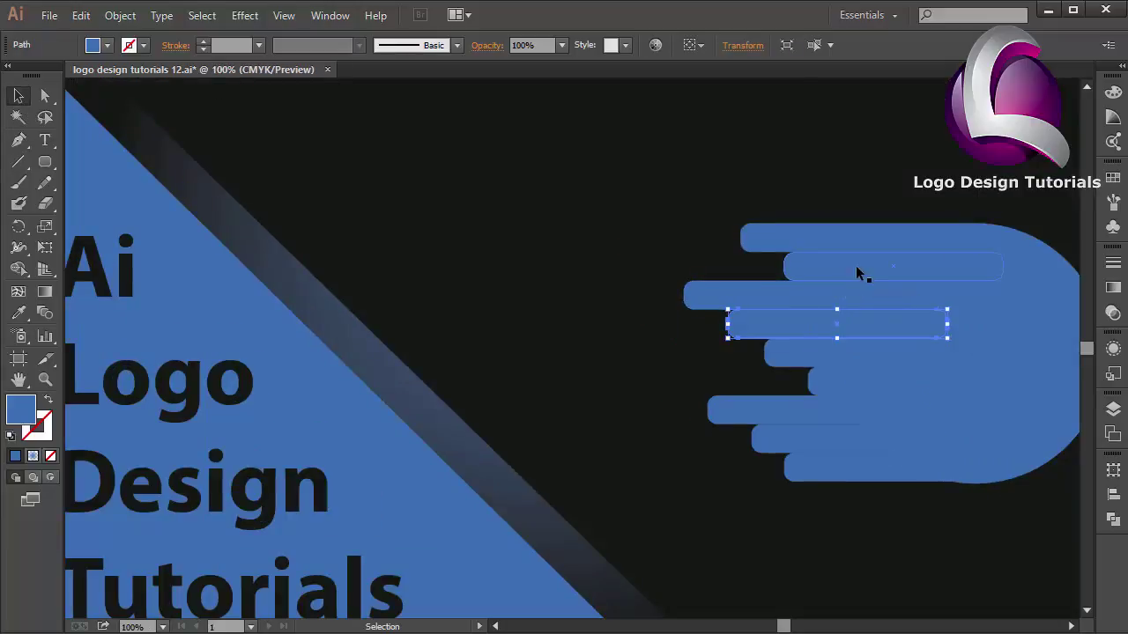
pyautogui.moveTo(815, 329); pyautogui.dragTo(844, 383)
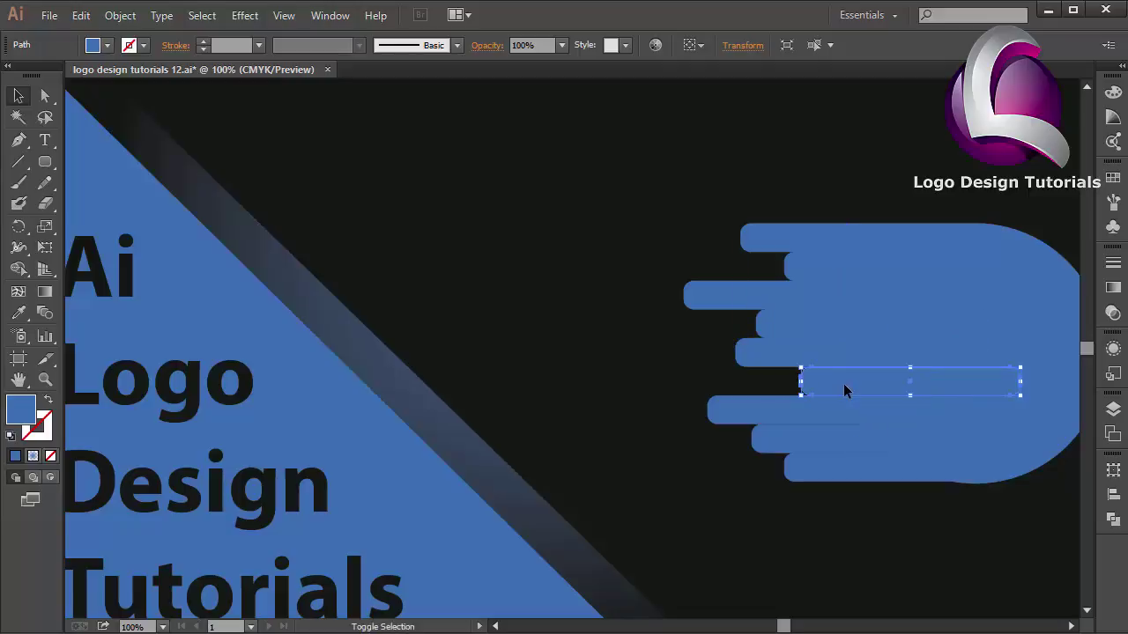
pyautogui.moveTo(833, 436); pyautogui.dragTo(881, 436)
pyautogui.click(851, 476)
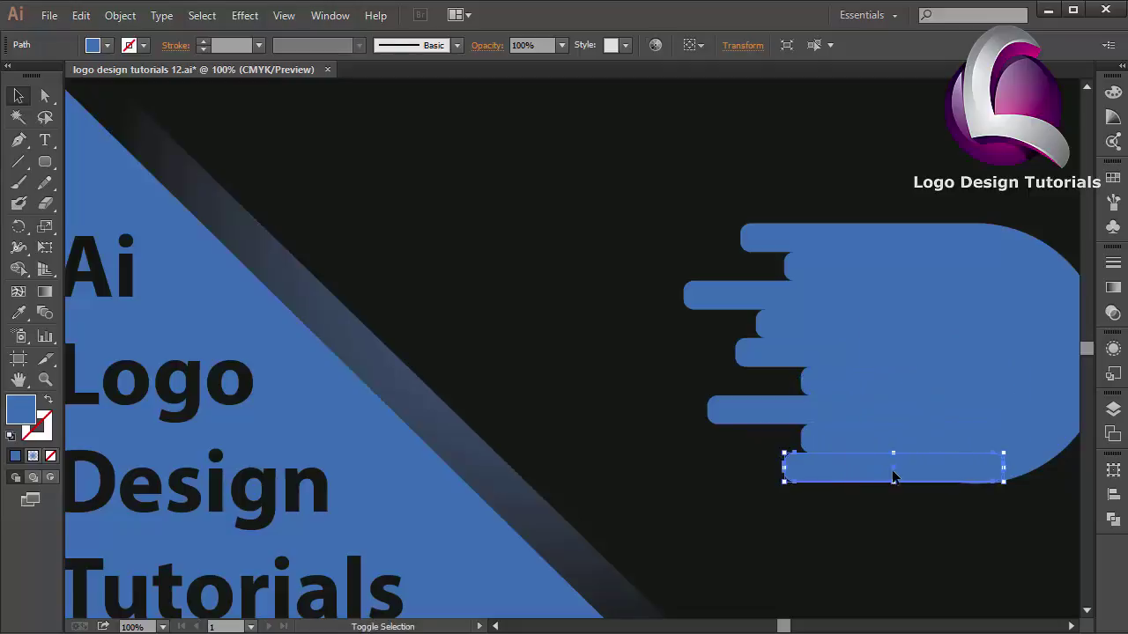
pyautogui.keyDown('shift'); pyautogui.click(881, 471); pyautogui.keyUp('shift')
pyautogui.click(874, 469)
pyautogui.keyDown('shift'); pyautogui.click(859, 470); pyautogui.keyUp('shift')
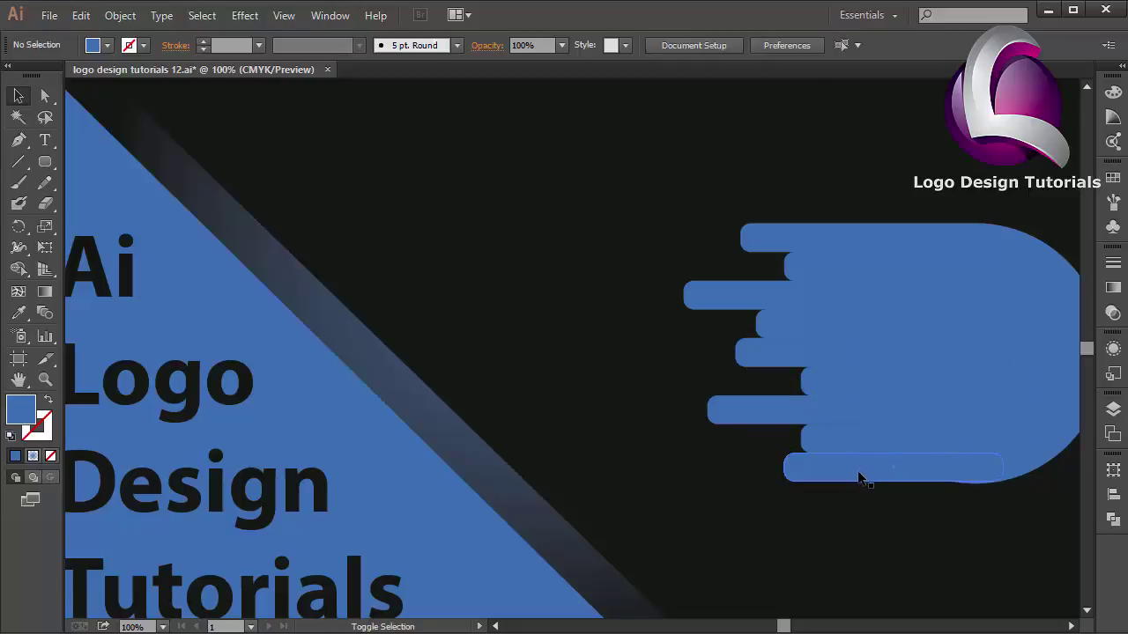
pyautogui.moveTo(861, 475); pyautogui.dragTo(850, 477)
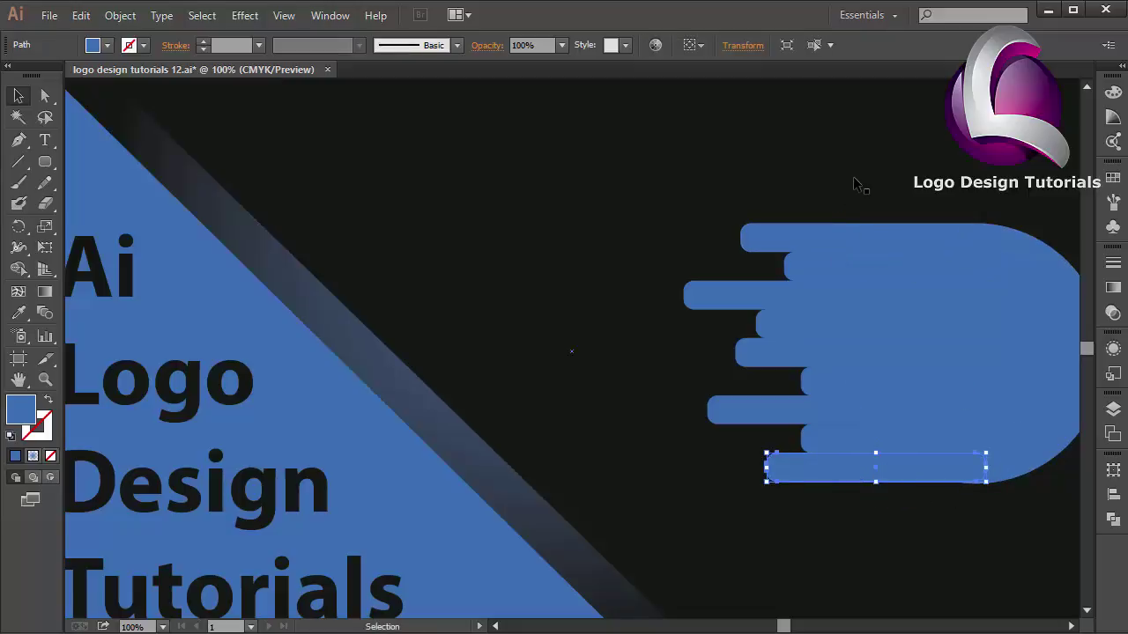
# Step: Draw several rectangles over the bars, undoing one misplaced rectangle
pyautogui.moveTo(45, 162); pyautogui.dragTo(100, 163)
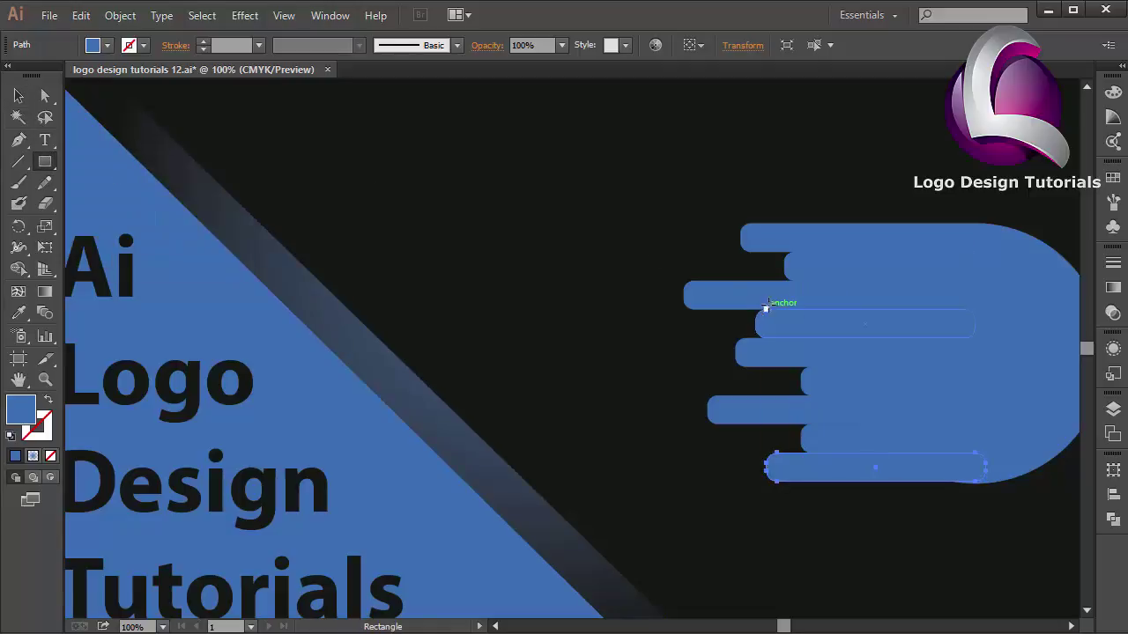
pyautogui.moveTo(769, 302)
pyautogui.mouseDown()
pyautogui.moveTo(878, 303)
pyautogui.moveTo(895, 317)
pyautogui.mouseUp()
pyautogui.moveTo(817, 354)
pyautogui.mouseDown()
pyautogui.moveTo(863, 395)
pyautogui.moveTo(903, 388)
pyautogui.mouseUp()
pyautogui.hotkey('ctrl', 'z')
pyautogui.moveTo(806, 358); pyautogui.dragTo(907, 384)
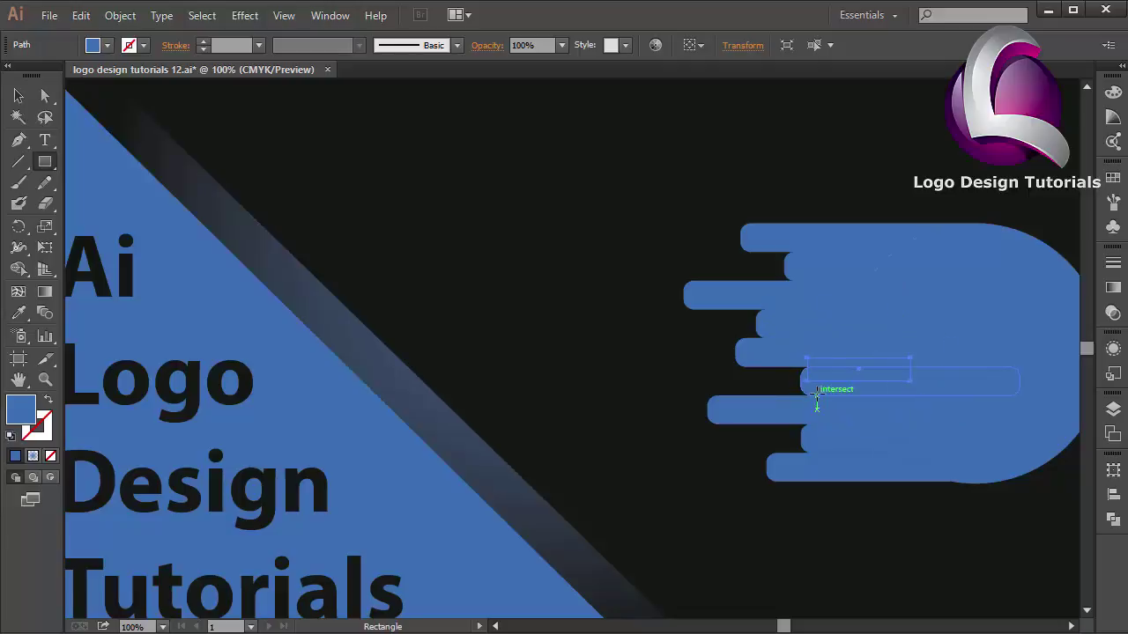
pyautogui.moveTo(812, 391); pyautogui.dragTo(968, 462)
# Step: Draw a small 35.25 px circle at the top bar's left end anchor
pyautogui.click(19, 97)
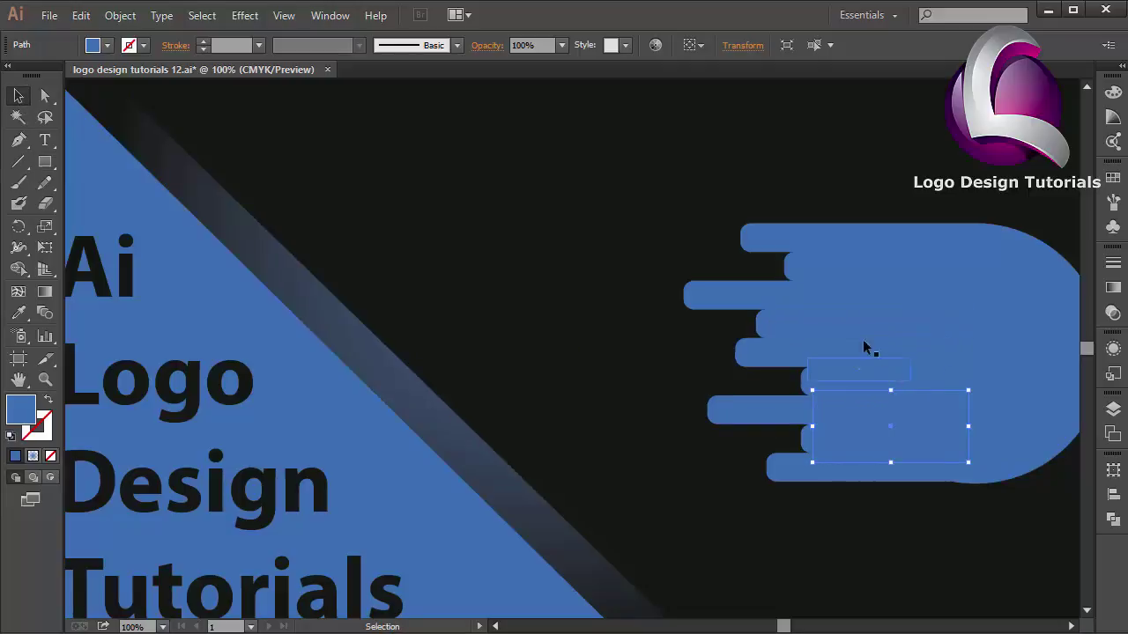
pyautogui.click(771, 233)
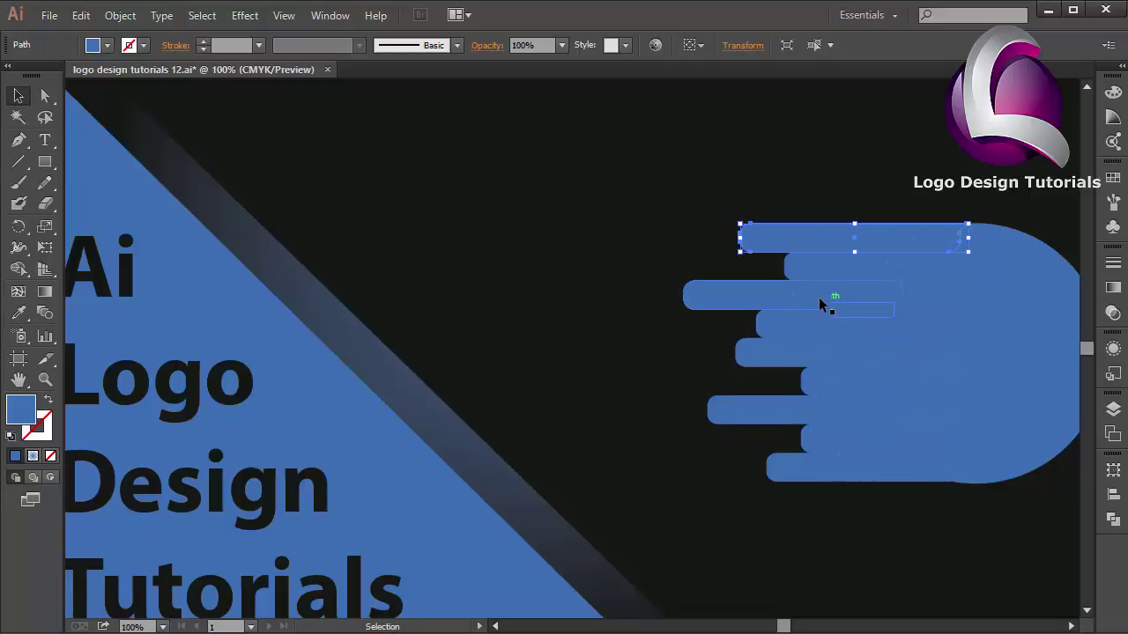
pyautogui.click(797, 270)
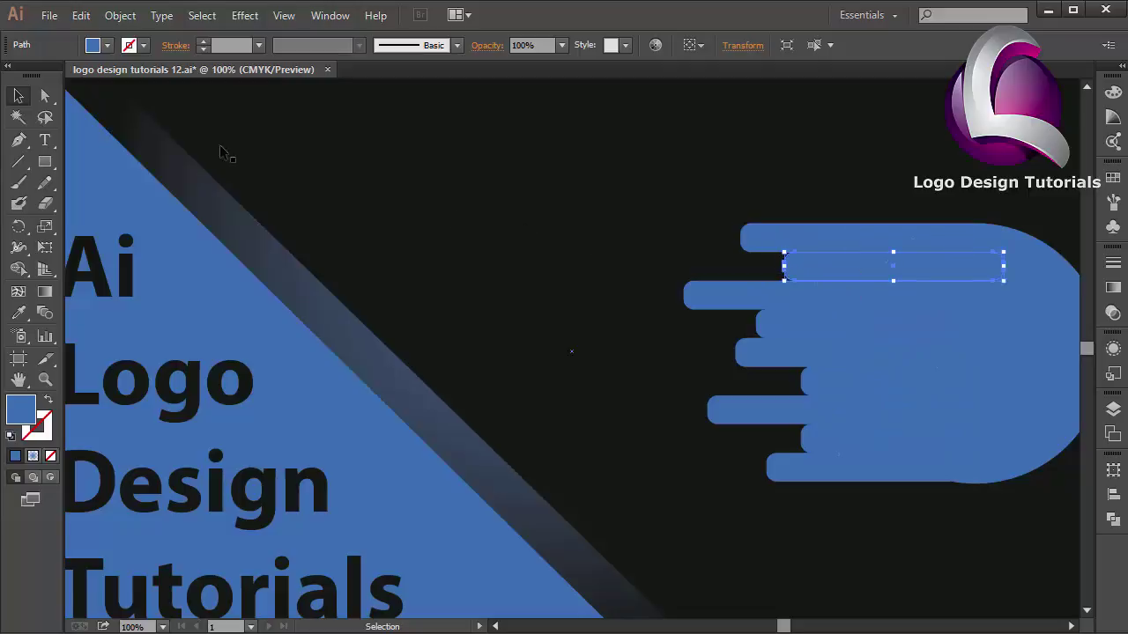
pyautogui.click(45, 97)
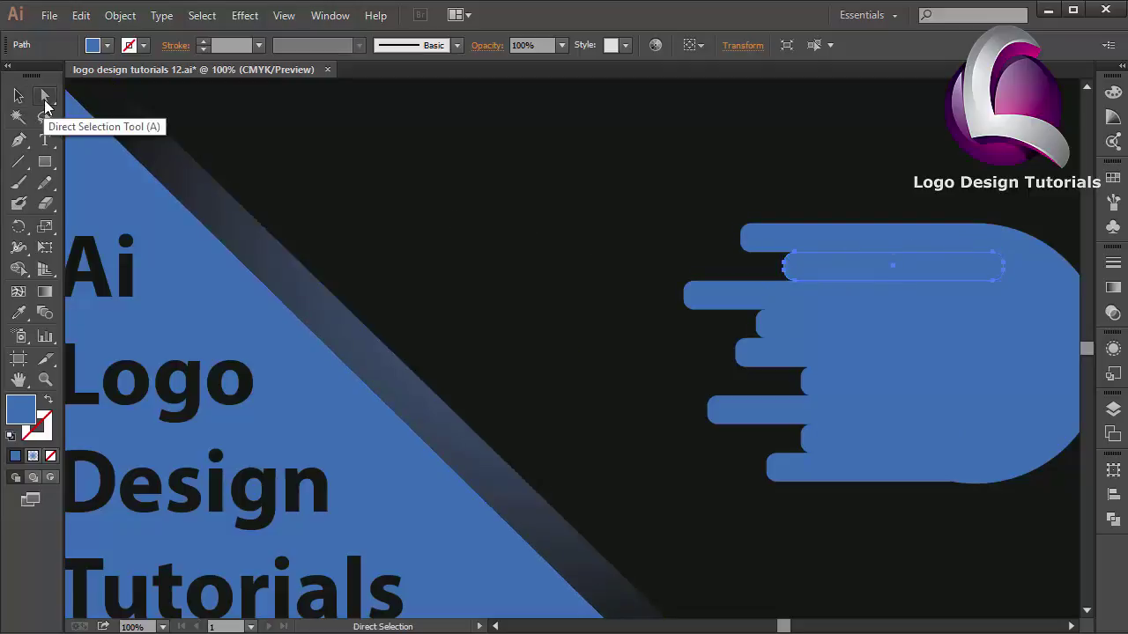
pyautogui.click(749, 245)
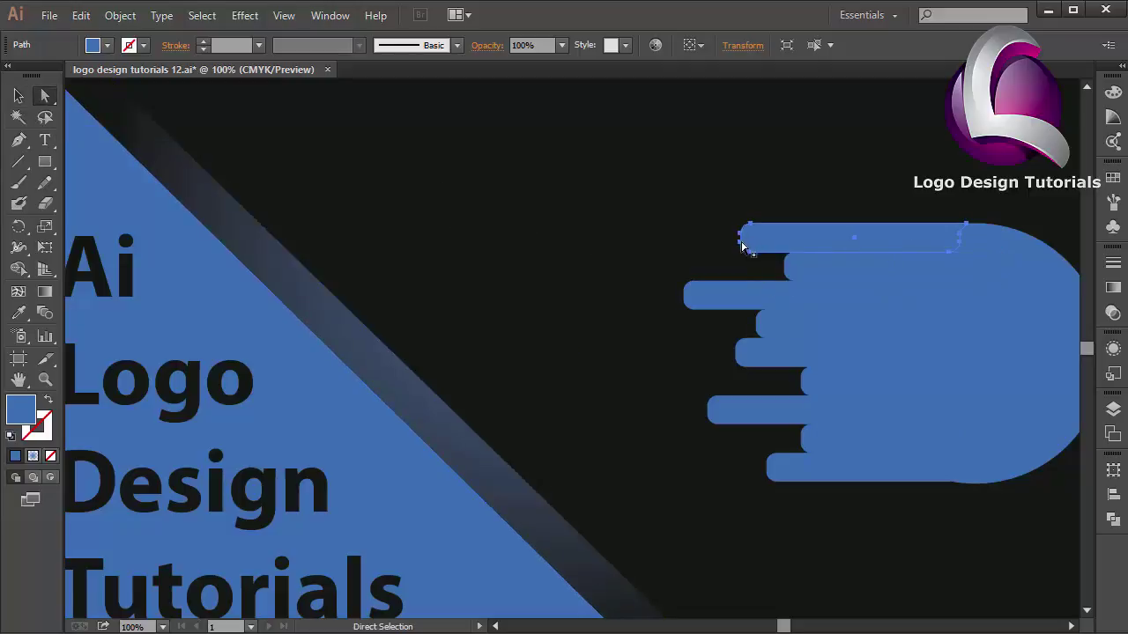
pyautogui.click(745, 247)
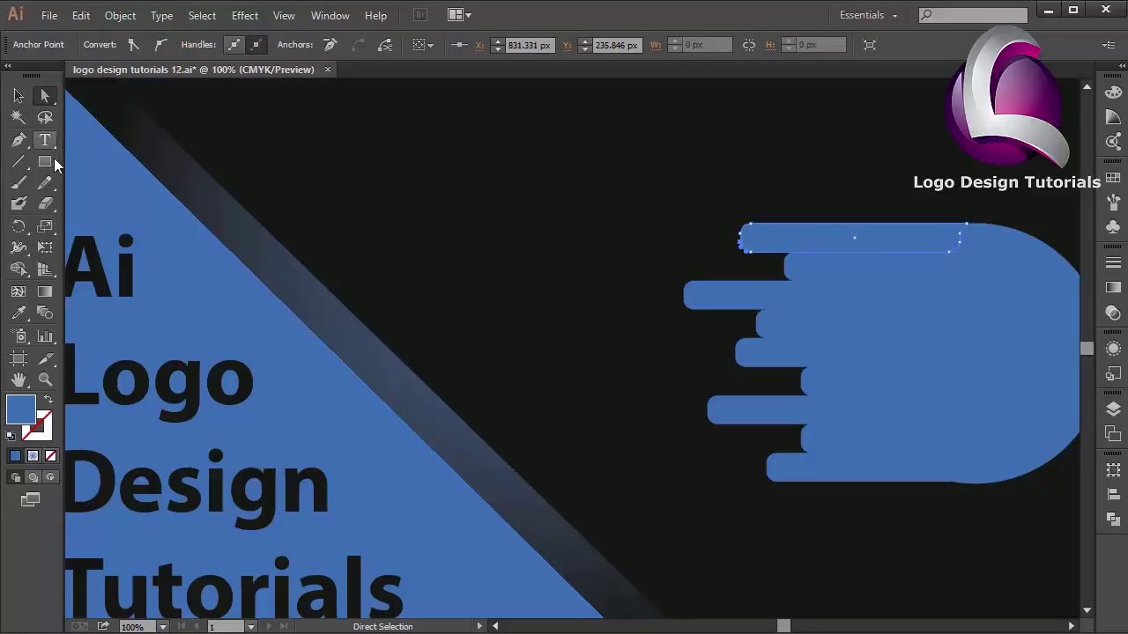
pyautogui.moveTo(45, 162); pyautogui.dragTo(85, 197)
pyautogui.moveTo(509, 257); pyautogui.dragTo(766, 238)
pyautogui.press('v')
# Step: Select several bars in turn, finally selecting the small circle at the top bar's end
pyautogui.keyDown('shift'); pyautogui.click(795, 242); pyautogui.keyUp('shift')
pyautogui.click(807, 281)
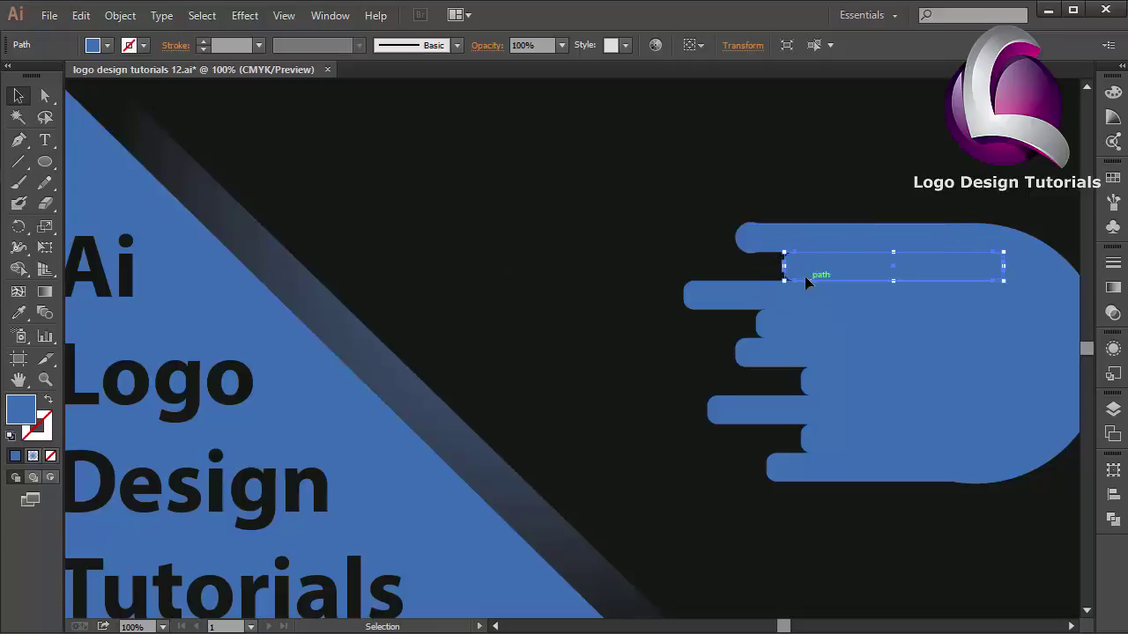
pyautogui.click(751, 242)
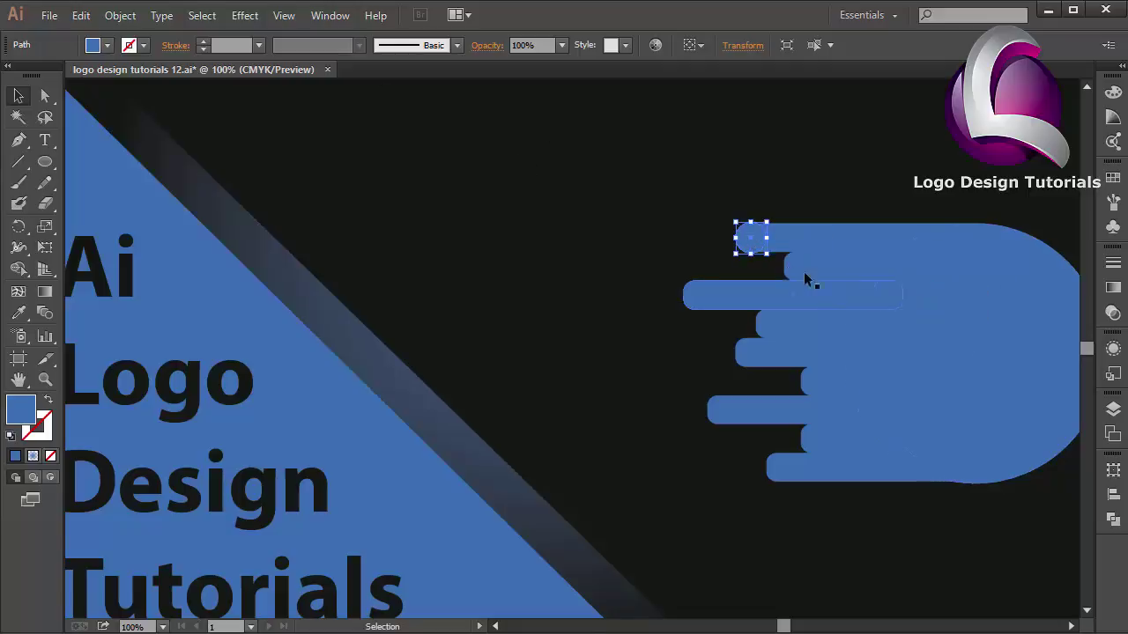
pyautogui.click(81, 18)
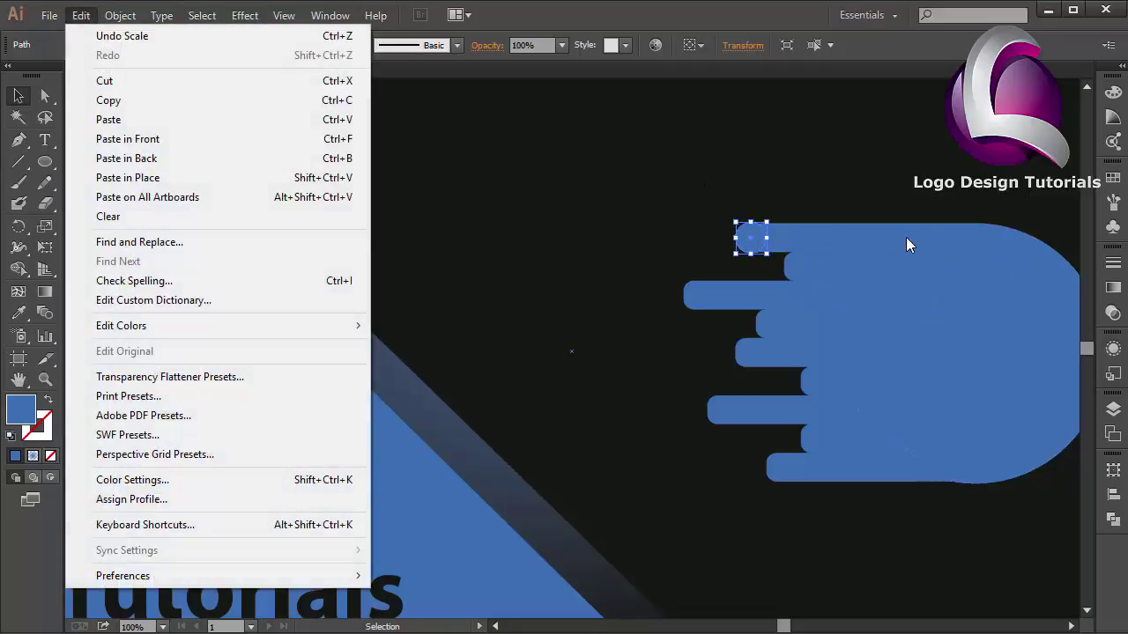
pyautogui.click(798, 258)
pyautogui.click(743, 298)
pyautogui.click(789, 343)
pyautogui.click(779, 326)
pyautogui.click(810, 392)
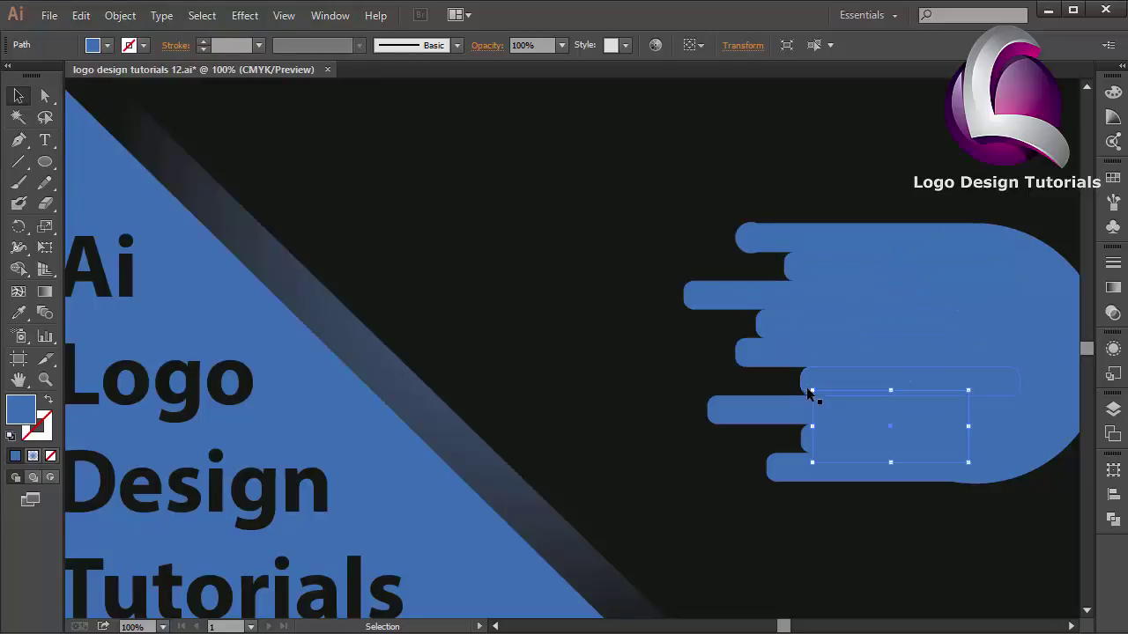
pyautogui.click(792, 413)
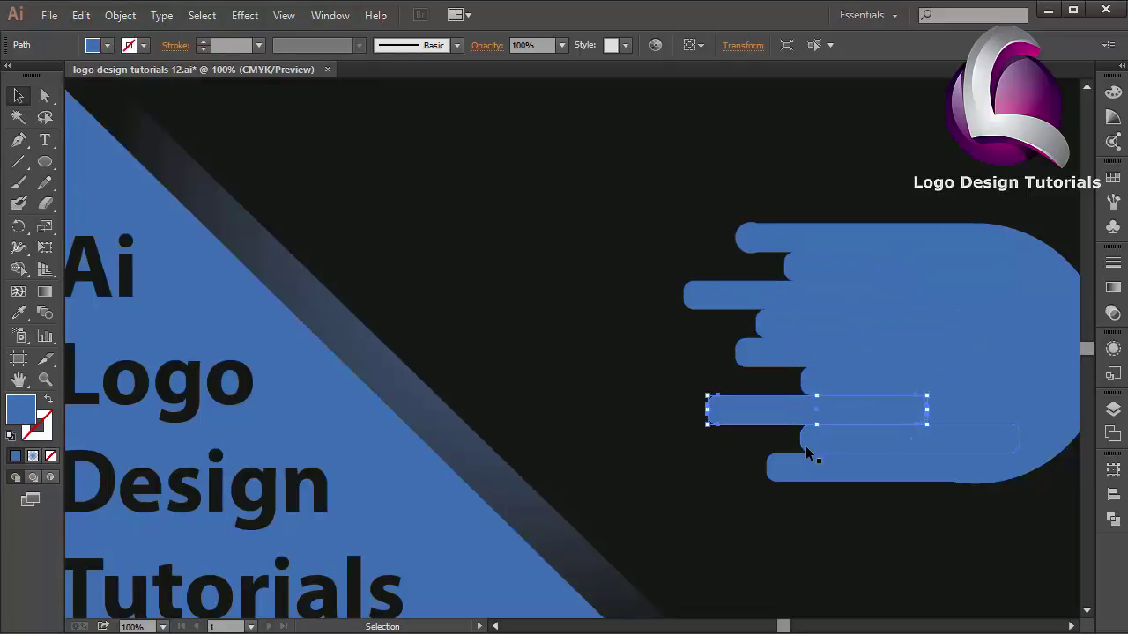
pyautogui.click(749, 240)
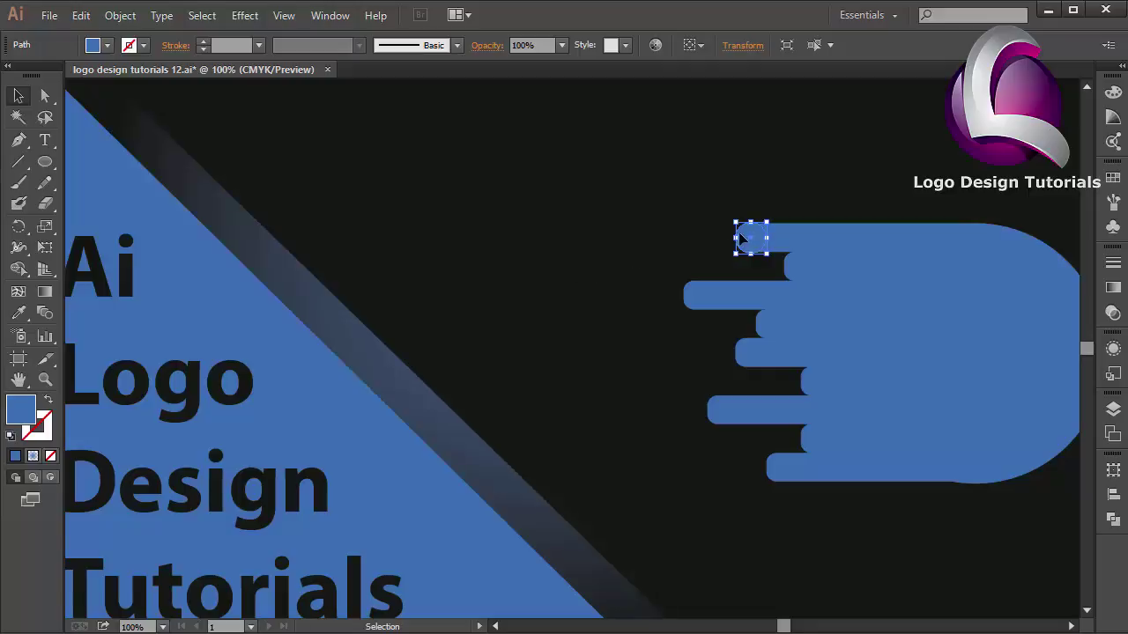
# Step: Copy the small end circle and paste eight copies in front over it
pyautogui.click(80, 15)
pyautogui.click(108, 100)
pyautogui.click(81, 16)
pyautogui.click(127, 139)
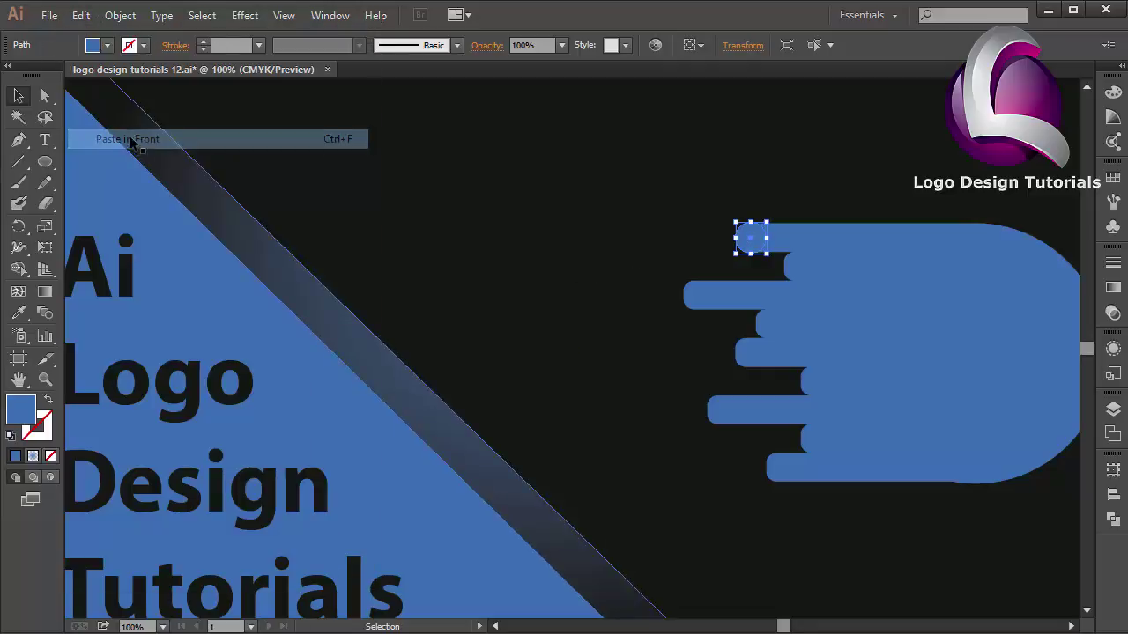
pyautogui.click(78, 16)
pyautogui.click(132, 138)
pyautogui.click(80, 16)
pyautogui.click(148, 138)
pyautogui.click(80, 16)
pyautogui.click(155, 140)
pyautogui.click(78, 16)
pyautogui.click(165, 142)
pyautogui.click(81, 16)
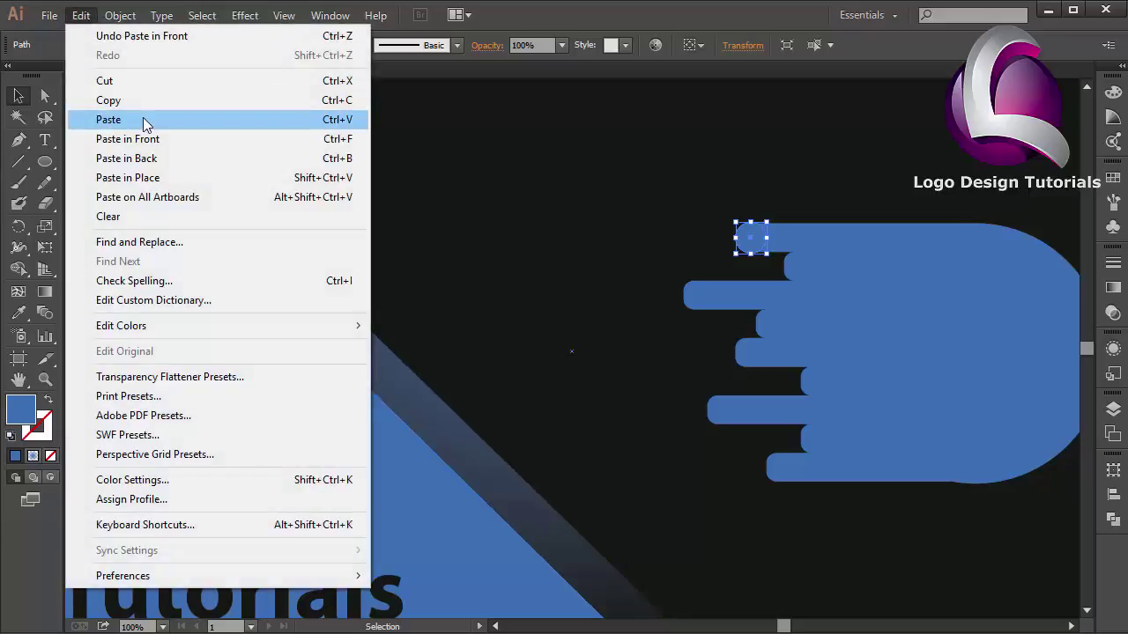
pyautogui.click(149, 139)
pyautogui.click(80, 16)
pyautogui.click(164, 139)
pyautogui.click(80, 16)
pyautogui.click(164, 140)
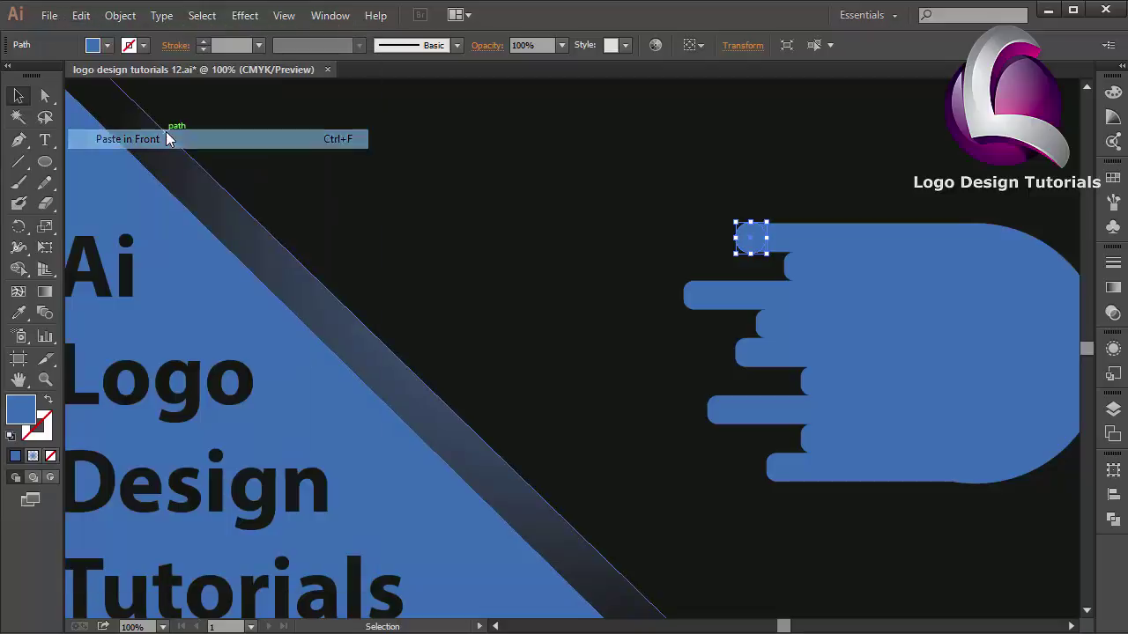
# Step: Move six circle copies onto the left ends of the lower bars, down to the bottom bar
pyautogui.moveTo(745, 236); pyautogui.dragTo(693, 293)
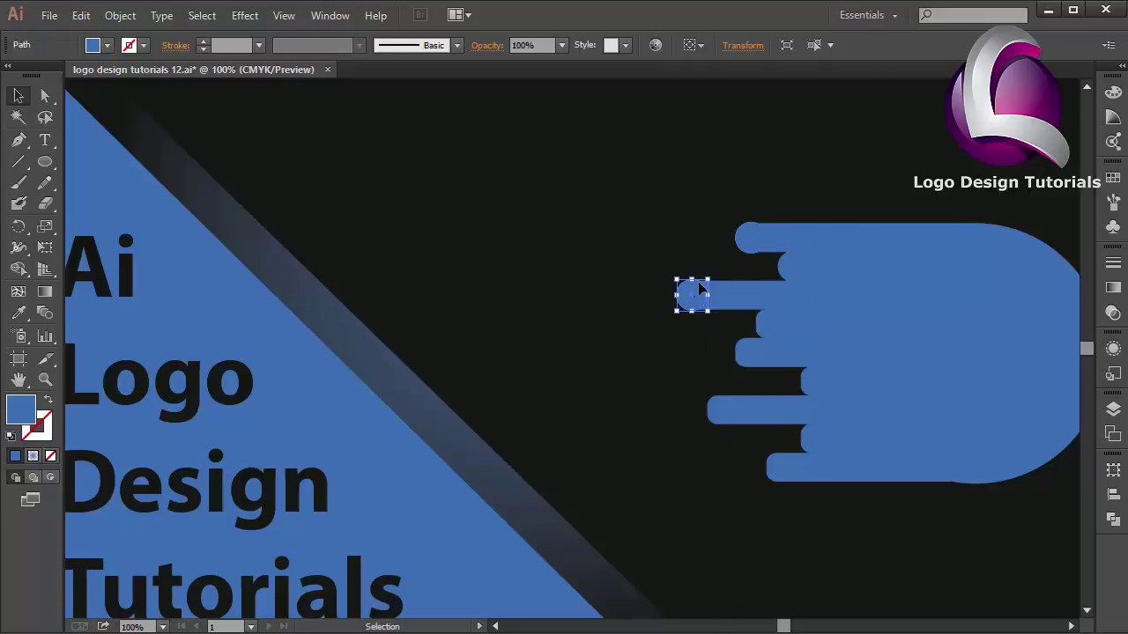
pyautogui.moveTo(755, 246); pyautogui.dragTo(745, 354)
pyautogui.moveTo(751, 241); pyautogui.dragTo(812, 386)
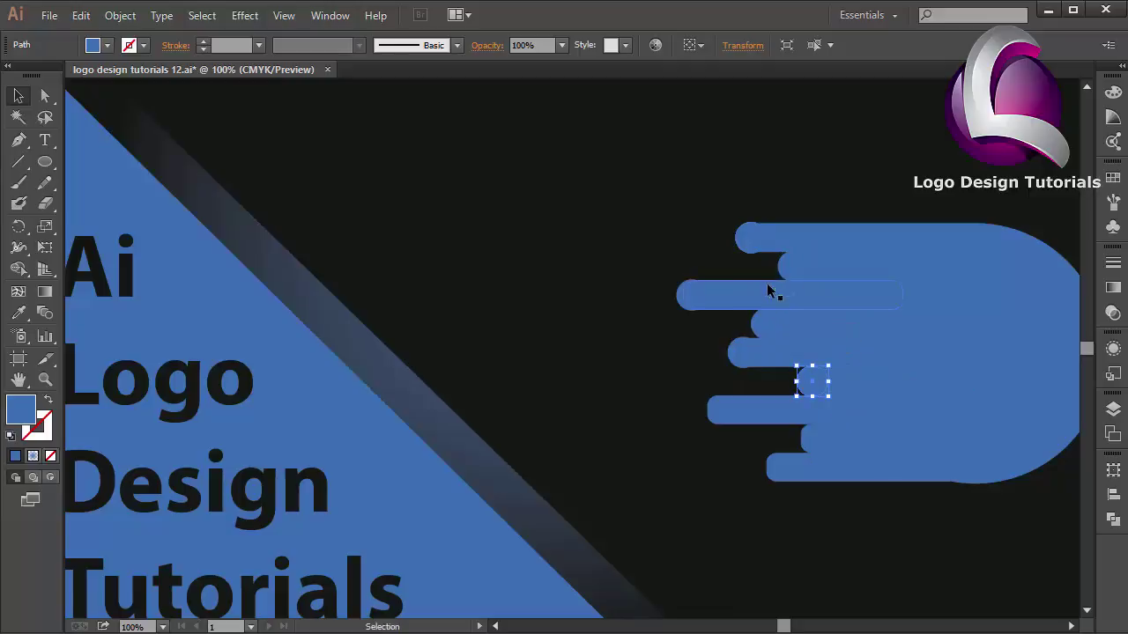
pyautogui.moveTo(749, 243); pyautogui.dragTo(719, 413)
pyautogui.moveTo(749, 242); pyautogui.dragTo(812, 442)
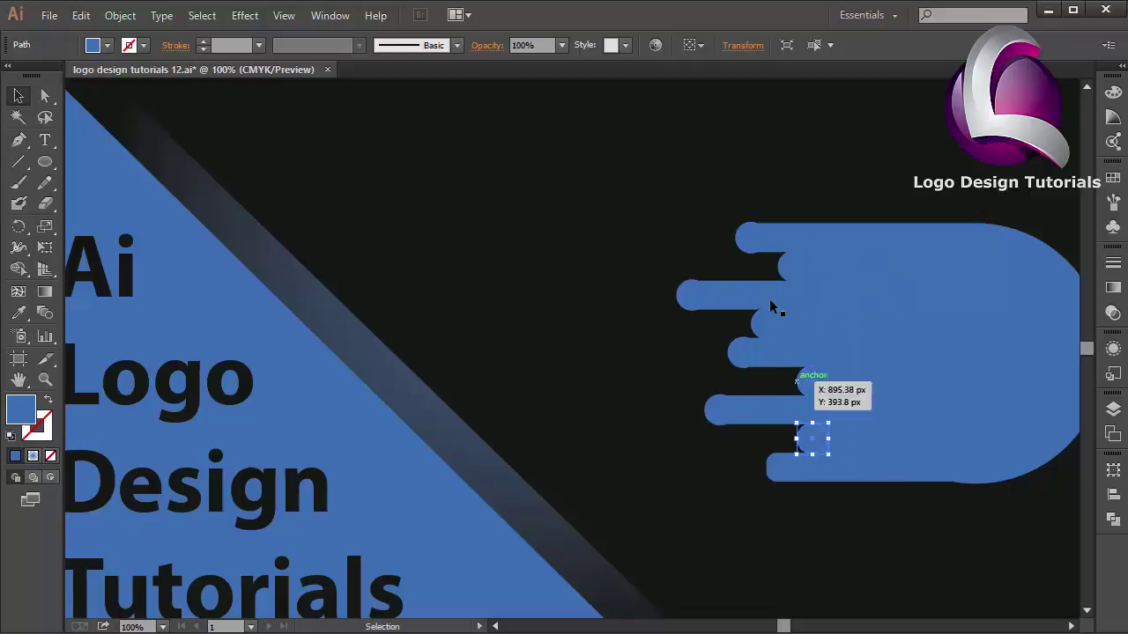
pyautogui.moveTo(751, 239); pyautogui.dragTo(778, 471)
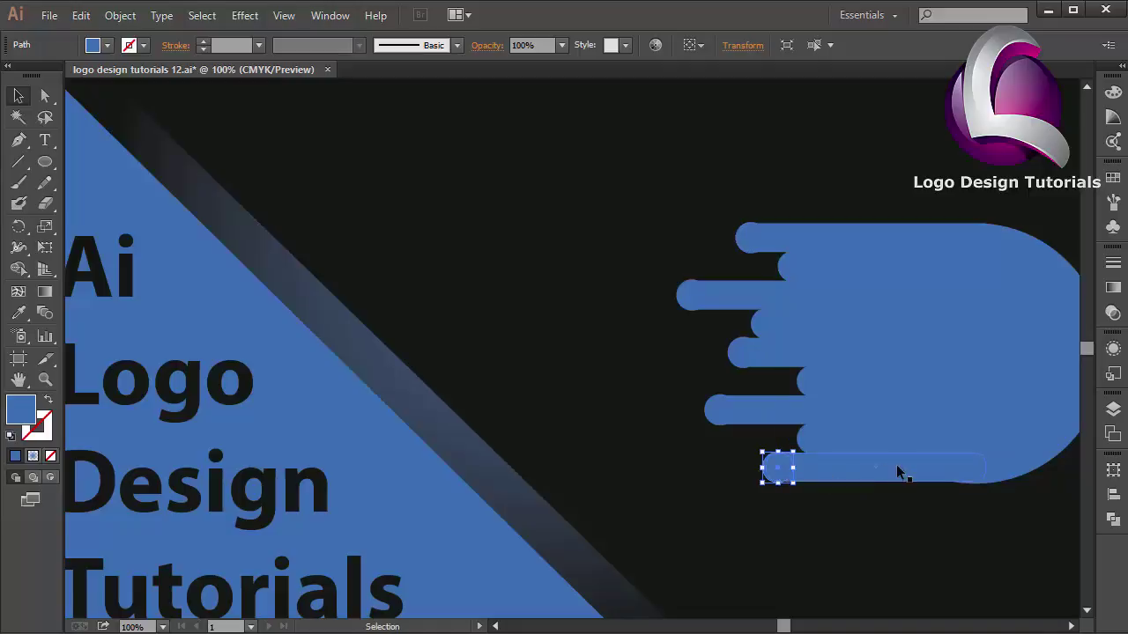
# Step: Group the top bar with its round end circle
pyautogui.click(803, 245)
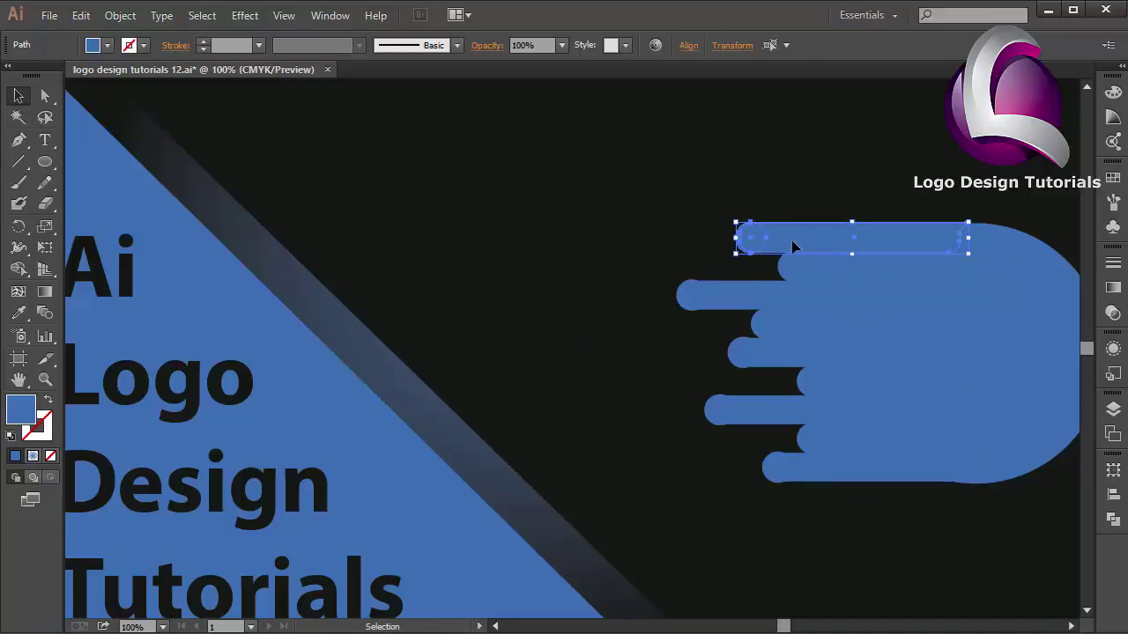
pyautogui.rightClick(785, 235)
pyautogui.click(831, 321)
pyautogui.click(786, 273)
pyautogui.keyDown('shift'); pyautogui.click(848, 269); pyautogui.keyUp('shift')
pyautogui.rightClick(850, 272)
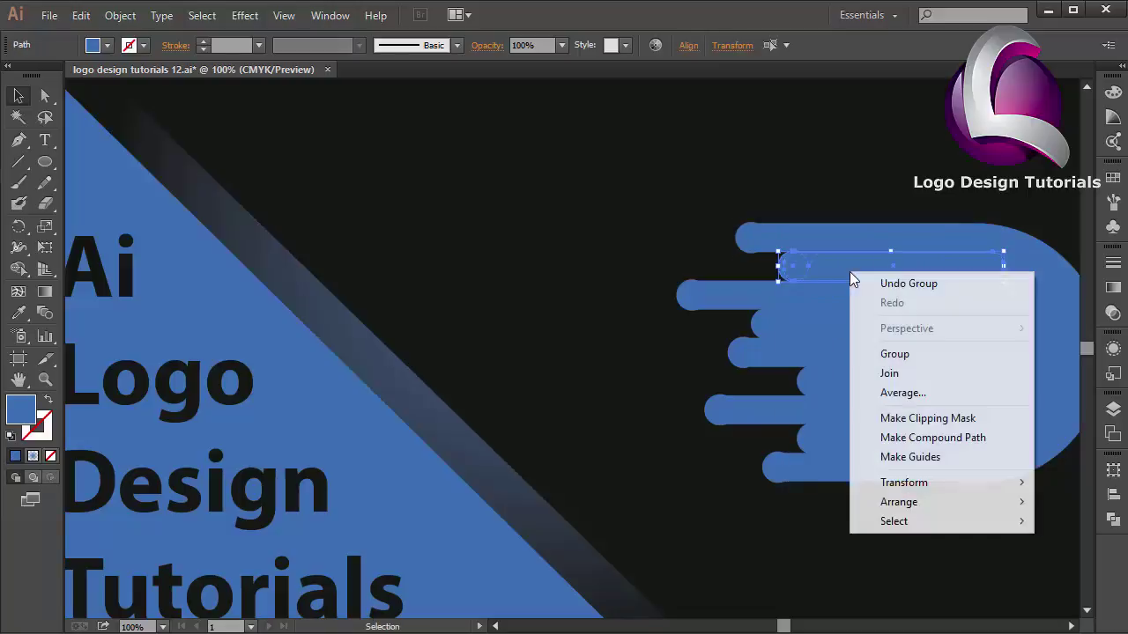
pyautogui.click(903, 355)
# Step: Group the third and fourth bars each with their end circles
pyautogui.click(806, 300)
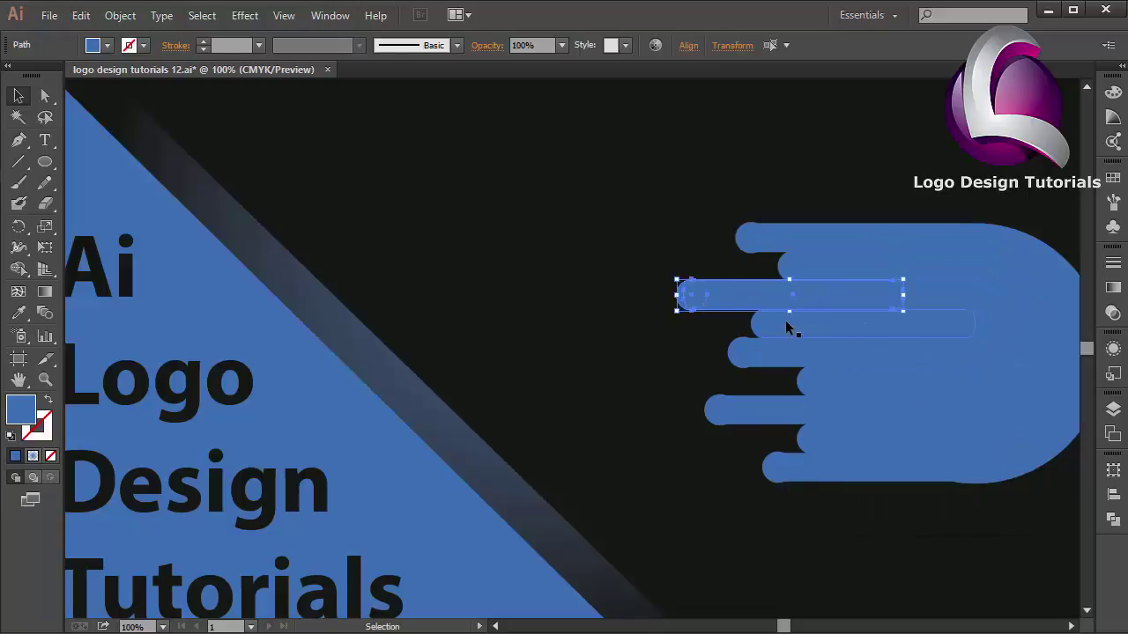
pyautogui.rightClick(785, 320)
pyautogui.click(833, 419)
pyautogui.click(819, 336)
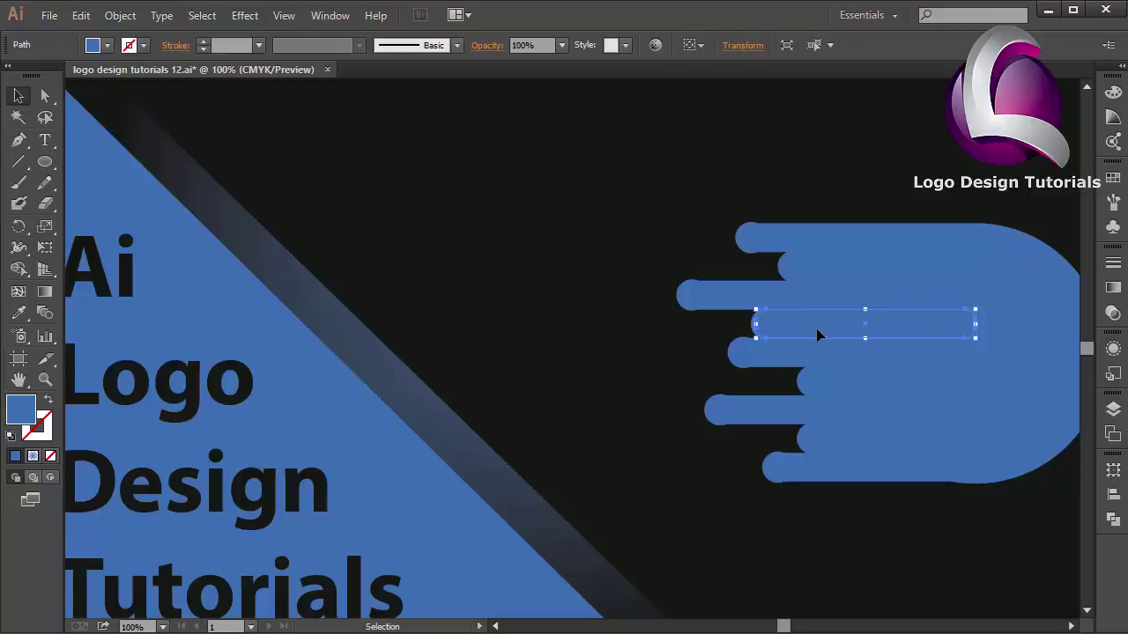
pyautogui.rightClick(771, 326)
pyautogui.click(811, 409)
pyautogui.click(762, 360)
pyautogui.keyDown('shift'); pyautogui.click(742, 354); pyautogui.keyUp('shift')
pyautogui.rightClick(759, 356)
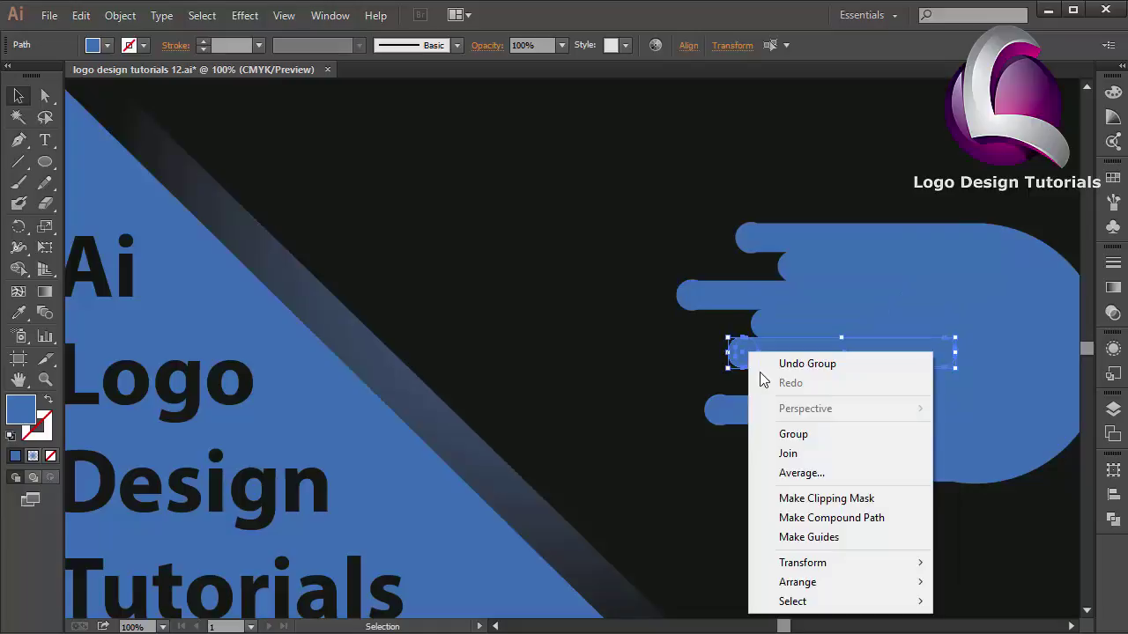
pyautogui.click(797, 433)
# Step: Group the long fifth bar with its end circle, sliding the bar against the circle
pyautogui.click(818, 378)
pyautogui.keyDown('shift'); pyautogui.click(867, 391); pyautogui.keyUp('shift')
pyautogui.click(799, 414)
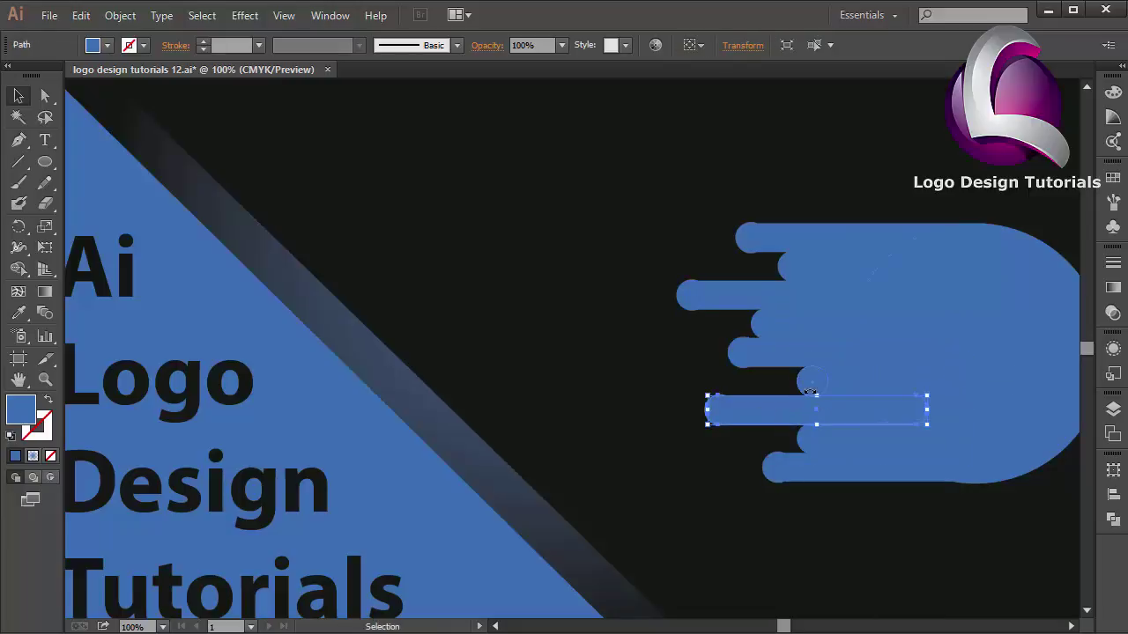
pyautogui.click(843, 382)
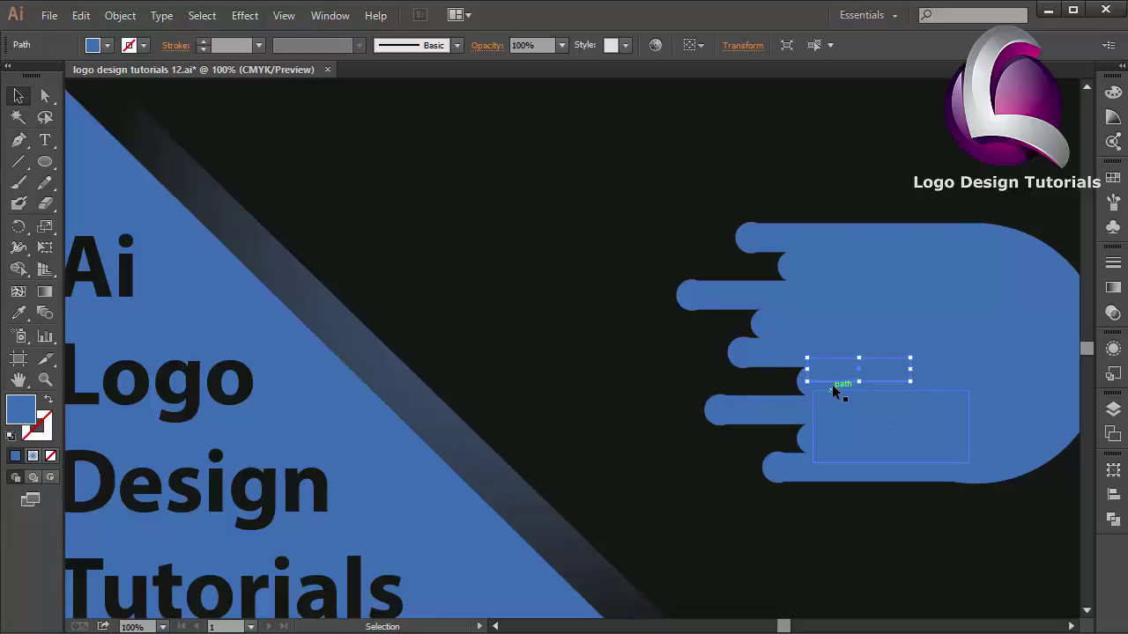
pyautogui.click(954, 379)
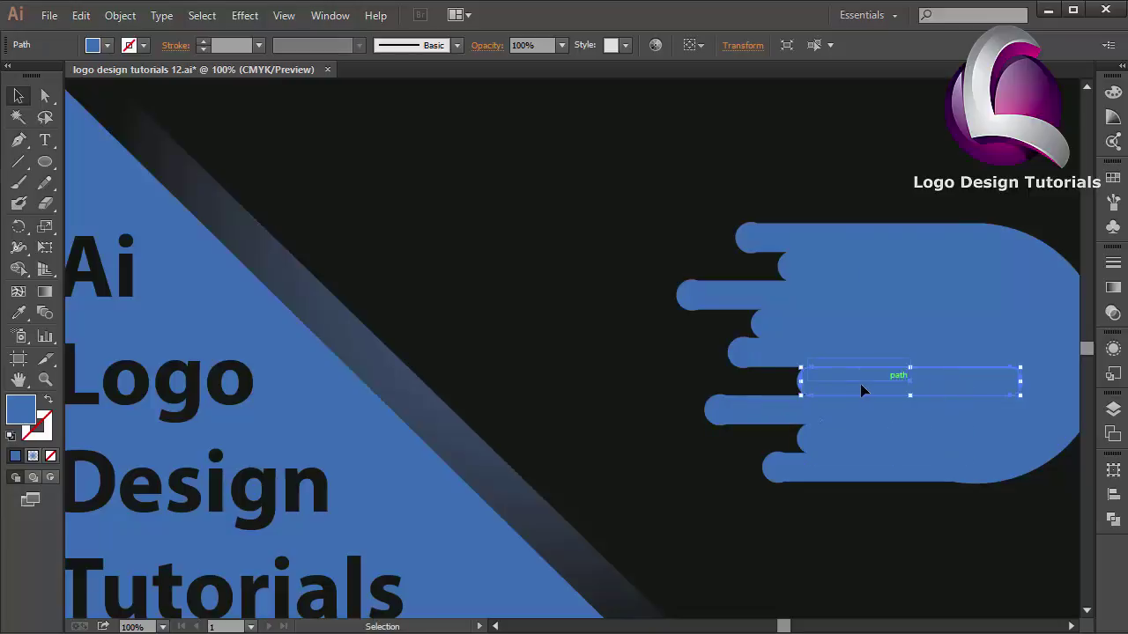
pyautogui.rightClick(810, 386)
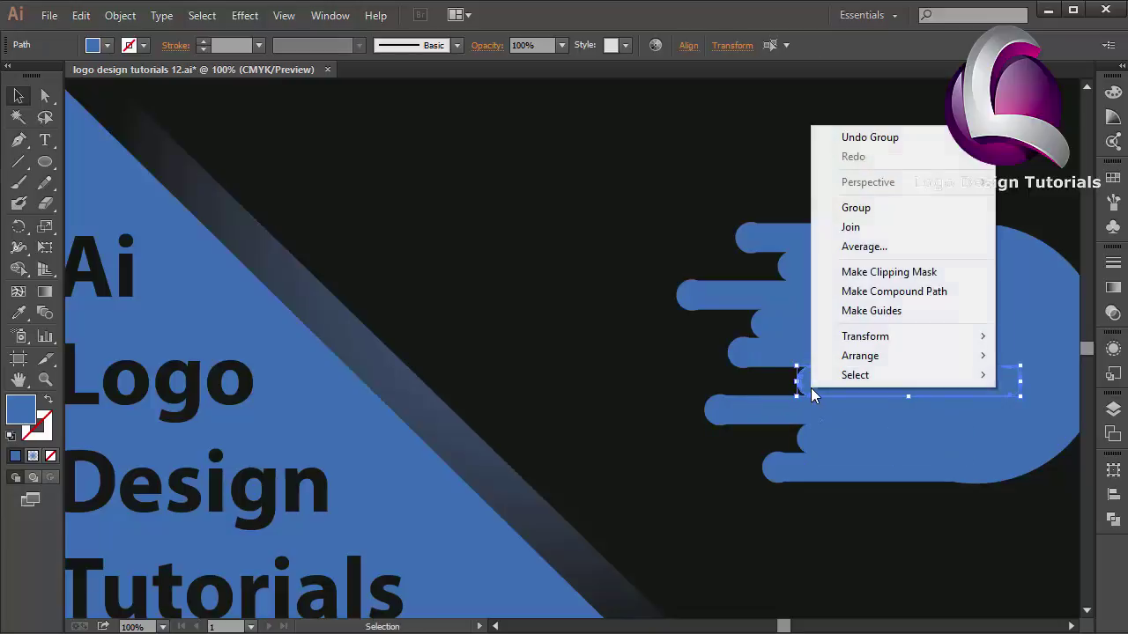
pyautogui.click(860, 213)
pyautogui.moveTo(813, 389); pyautogui.dragTo(722, 418)
pyautogui.rightClick(721, 417)
pyautogui.click(760, 232)
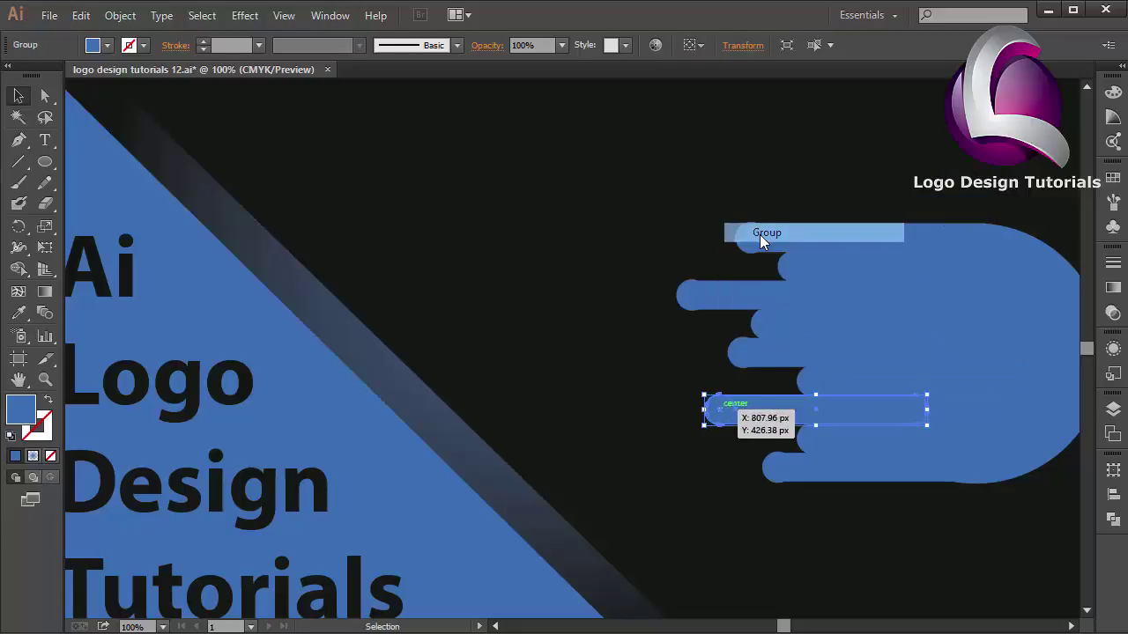
# Step: Move the end circle onto the bottom bar's left end and group them
pyautogui.click(807, 440)
pyautogui.keyDown('shift'); pyautogui.click(866, 445); pyautogui.keyUp('shift')
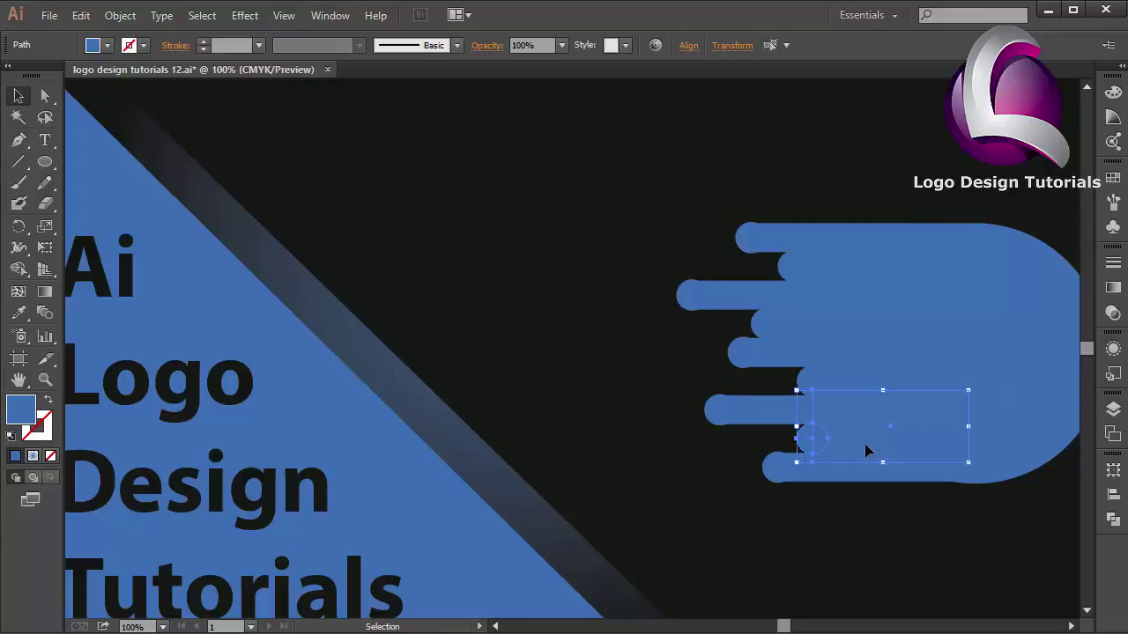
pyautogui.rightClick(861, 443)
pyautogui.click(900, 281)
pyautogui.moveTo(815, 440); pyautogui.dragTo(793, 474)
pyautogui.keyDown('shift'); pyautogui.click(829, 477); pyautogui.keyUp('shift')
pyautogui.rightClick(829, 476)
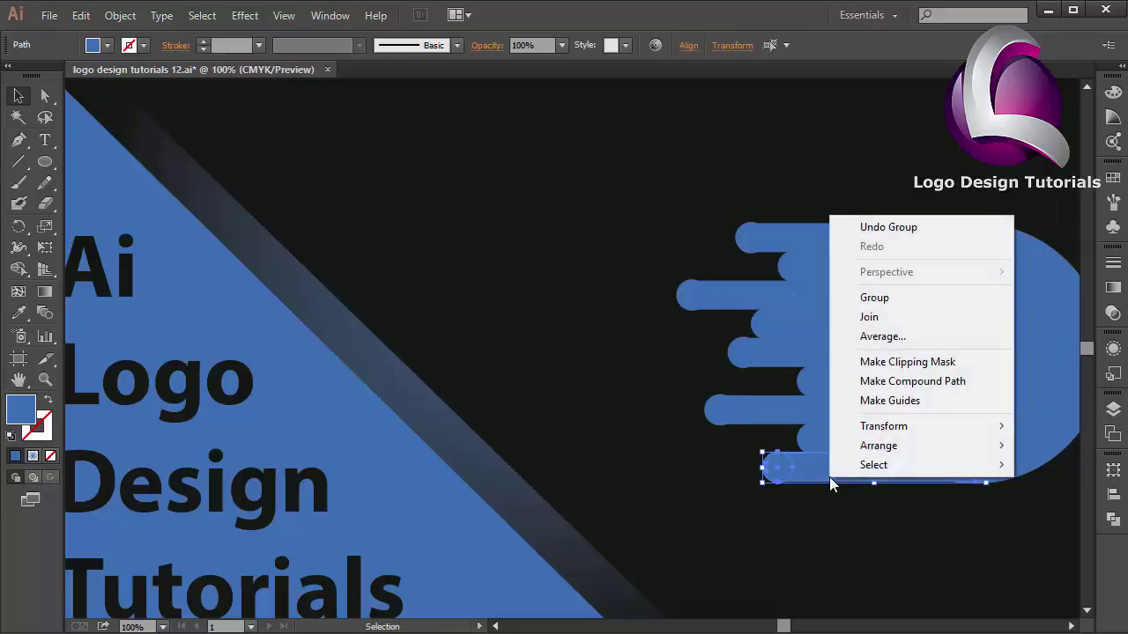
pyautogui.click(865, 294)
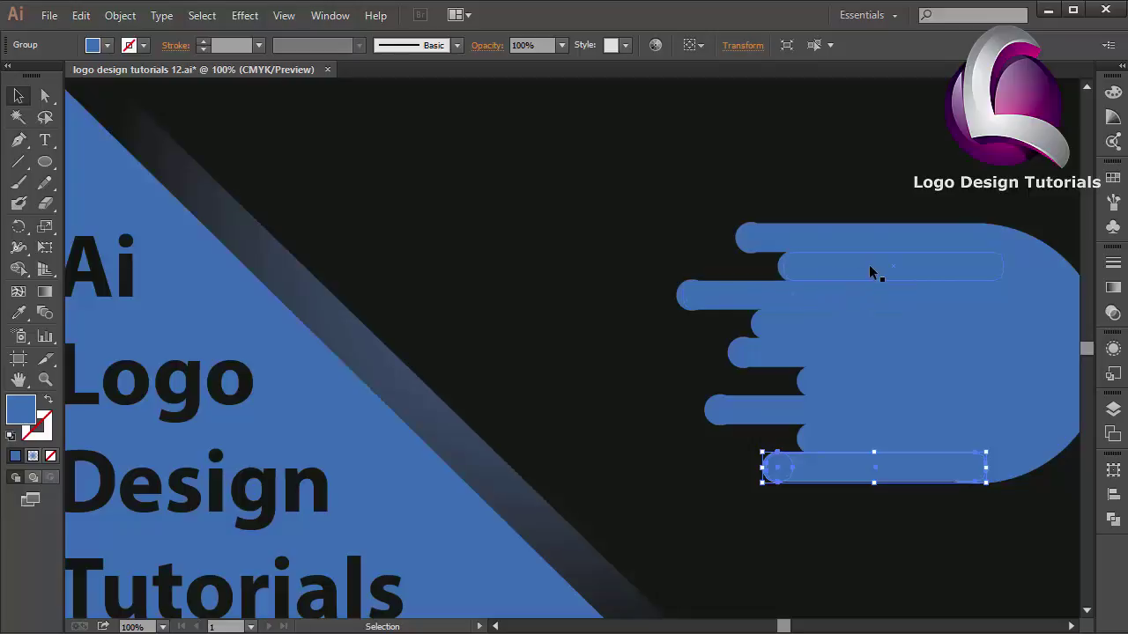
# Step: Draw a new circle, then scale and centre it inside the large round end
pyautogui.hscroll(5, 869, 264)
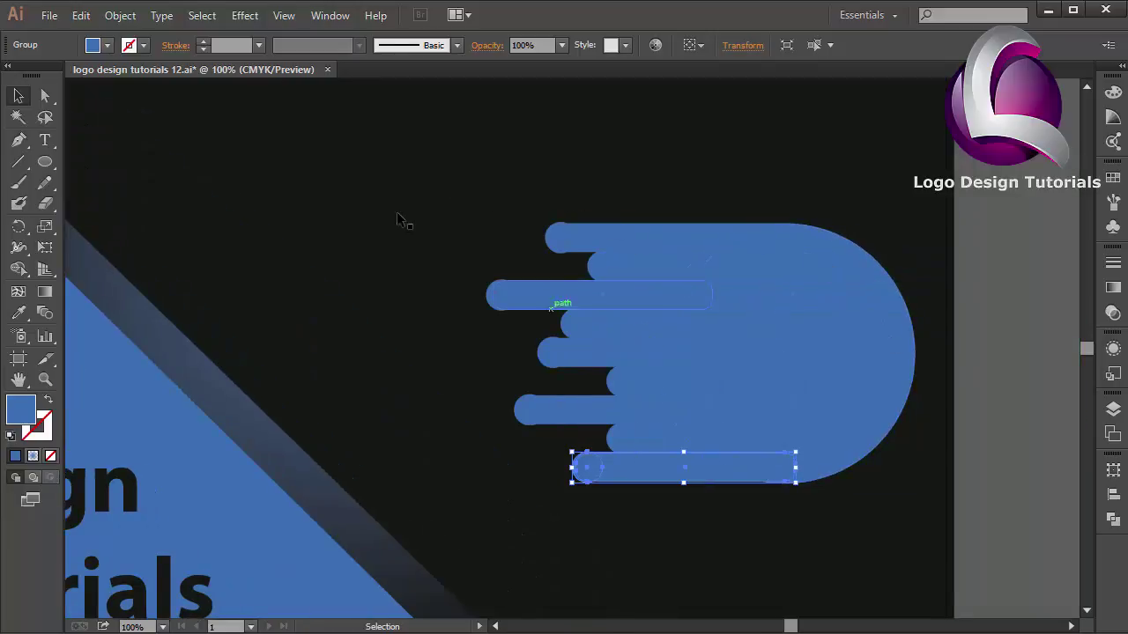
pyautogui.click(49, 165)
pyautogui.moveTo(254, 172); pyautogui.dragTo(398, 316)
pyautogui.click(18, 95)
pyautogui.moveTo(326, 284); pyautogui.dragTo(826, 393)
pyautogui.moveTo(897, 273); pyautogui.dragTo(915, 224)
pyautogui.hotkey('ctrl', 'z')
pyautogui.moveTo(874, 360); pyautogui.dragTo(873, 361)
pyautogui.moveTo(758, 348); pyautogui.dragTo(672, 370)
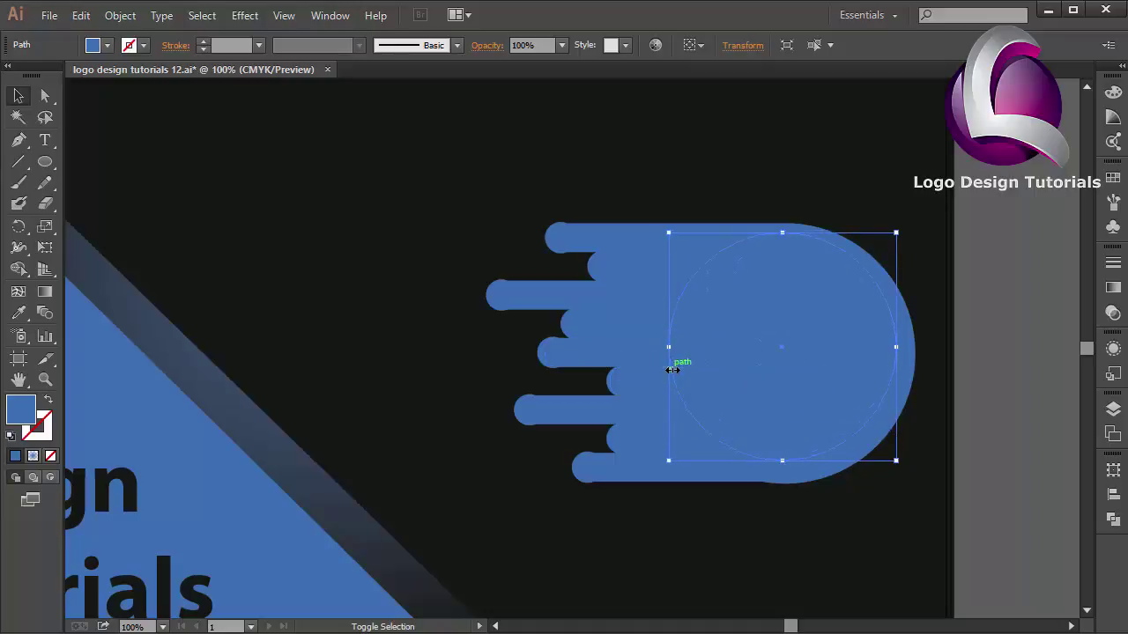
pyautogui.moveTo(820, 343); pyautogui.dragTo(827, 353)
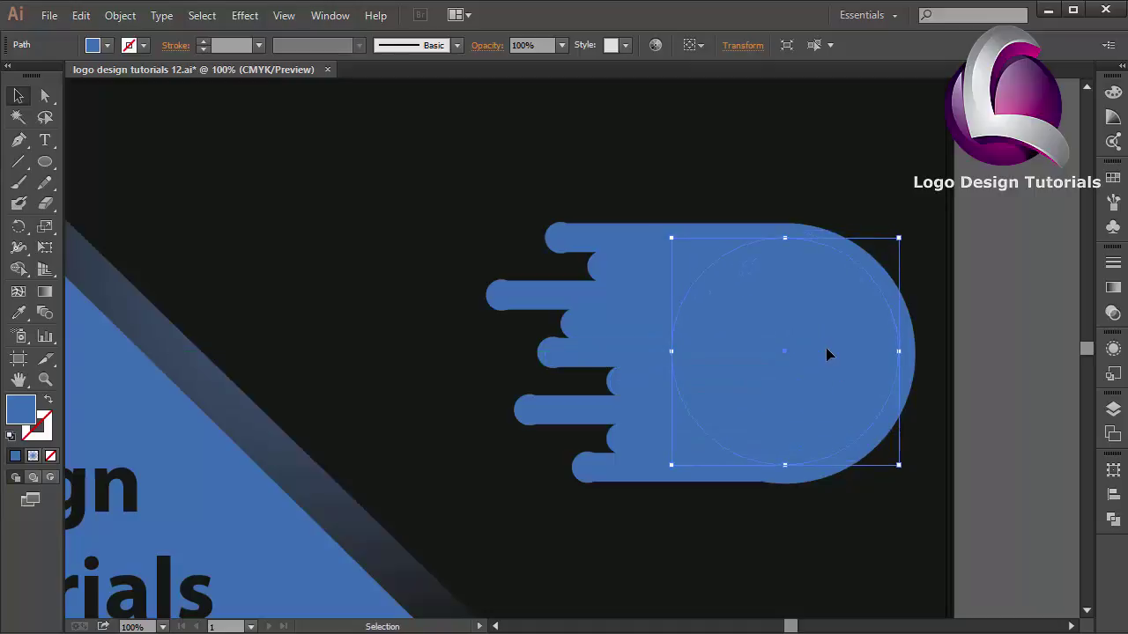
pyautogui.press('Down')
pyautogui.press('Down')
pyautogui.press('Down')
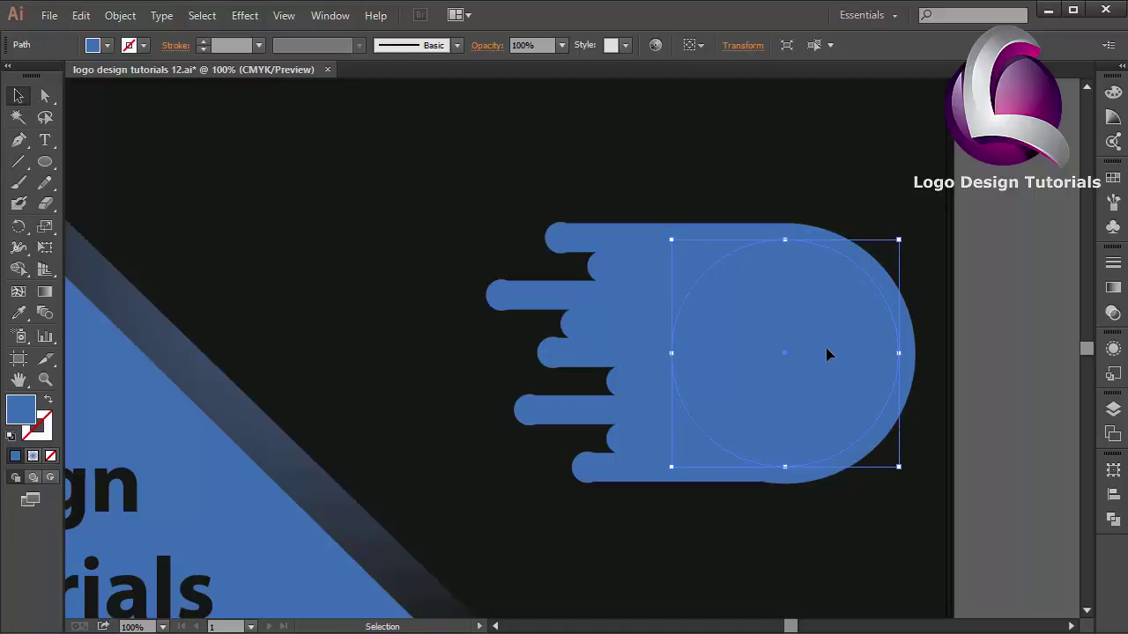
# Step: Fill the inner circle with the light blue swatch
pyautogui.click(1113, 179)
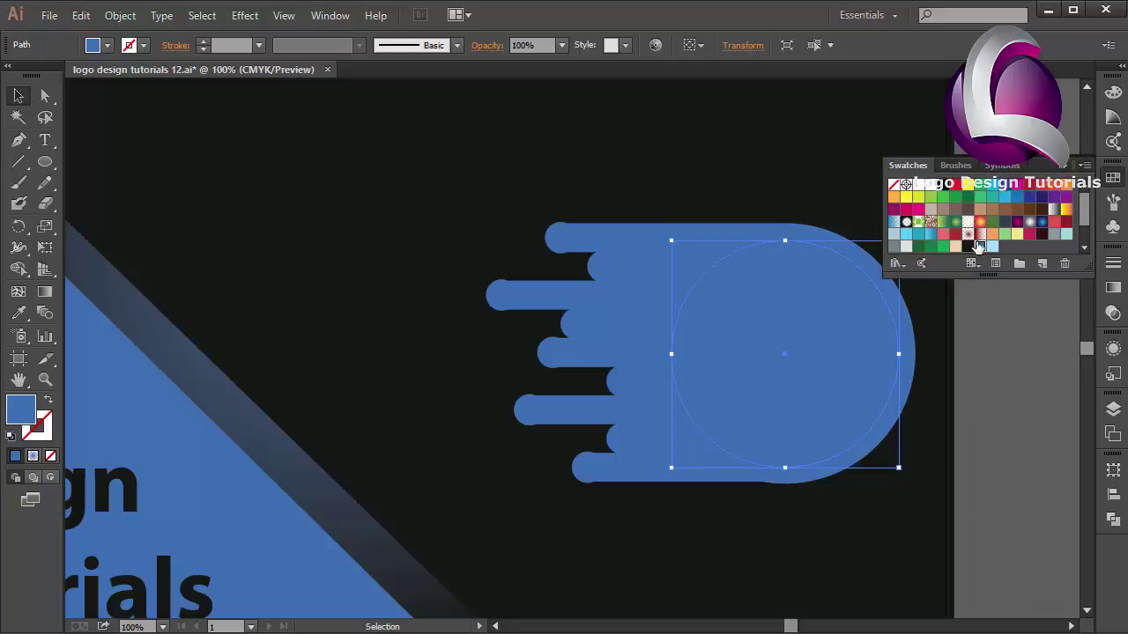
pyautogui.click(992, 248)
pyautogui.click(1064, 167)
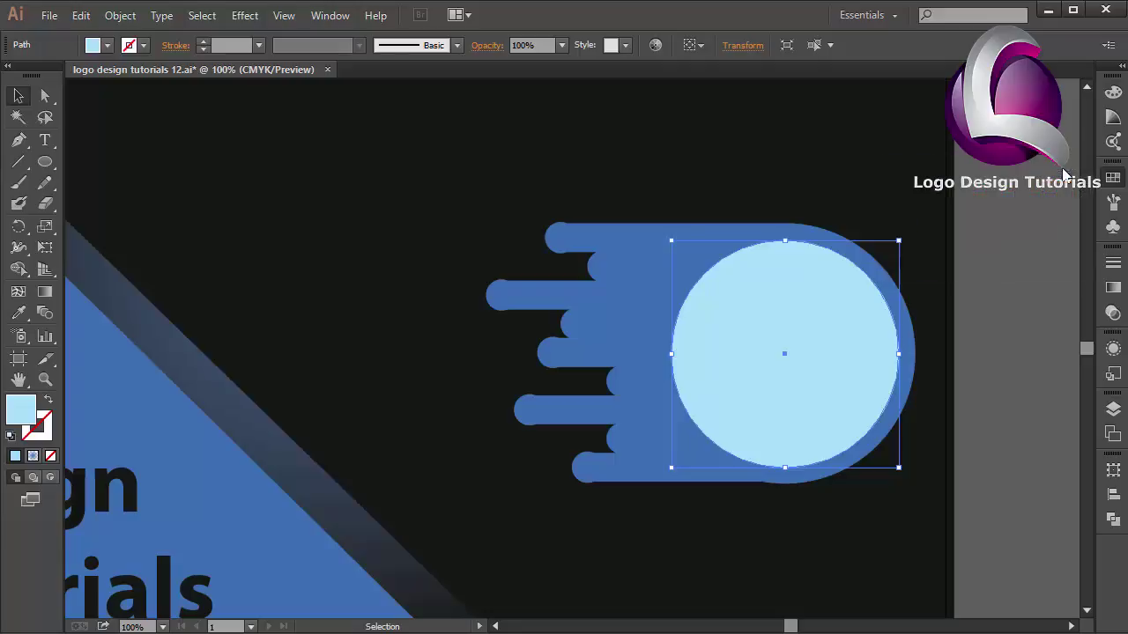
pyautogui.click(1028, 272)
pyautogui.click(639, 233)
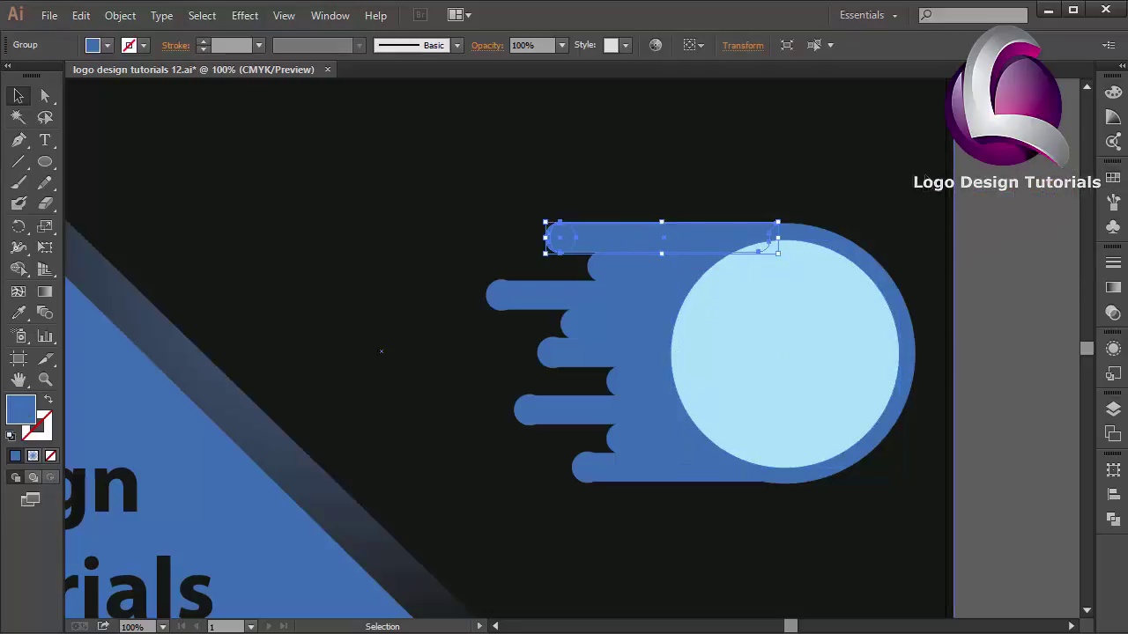
# Step: Select all nine dark blue bars and group them
pyautogui.click(614, 218)
pyautogui.click(619, 238)
pyautogui.keyDown('shift'); pyautogui.click(623, 266); pyautogui.keyUp('shift')
pyautogui.keyDown('shift'); pyautogui.click(568, 308); pyautogui.keyUp('shift')
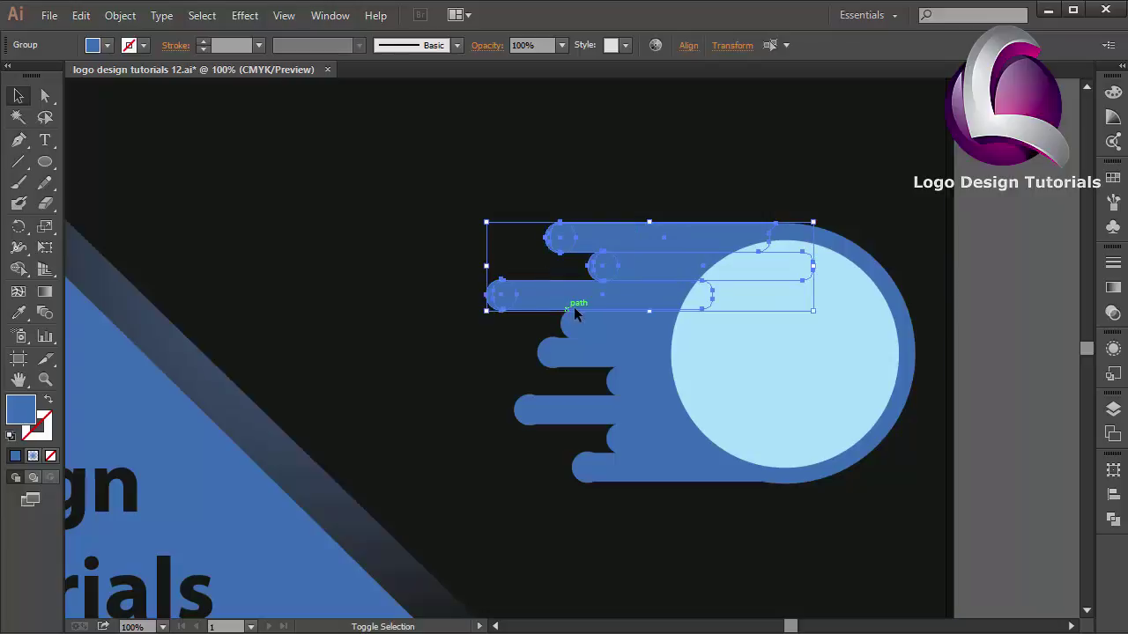
pyautogui.keyDown('shift'); pyautogui.click(601, 322); pyautogui.keyUp('shift')
pyautogui.keyDown('shift'); pyautogui.click(606, 352); pyautogui.keyUp('shift')
pyautogui.keyDown('shift'); pyautogui.click(630, 386); pyautogui.keyUp('shift')
pyautogui.keyDown('shift'); pyautogui.click(636, 423); pyautogui.keyUp('shift')
pyautogui.keyDown('shift'); pyautogui.click(643, 445); pyautogui.keyUp('shift')
pyautogui.keyDown('shift'); pyautogui.click(642, 480); pyautogui.keyUp('shift')
pyautogui.rightClick(679, 245)
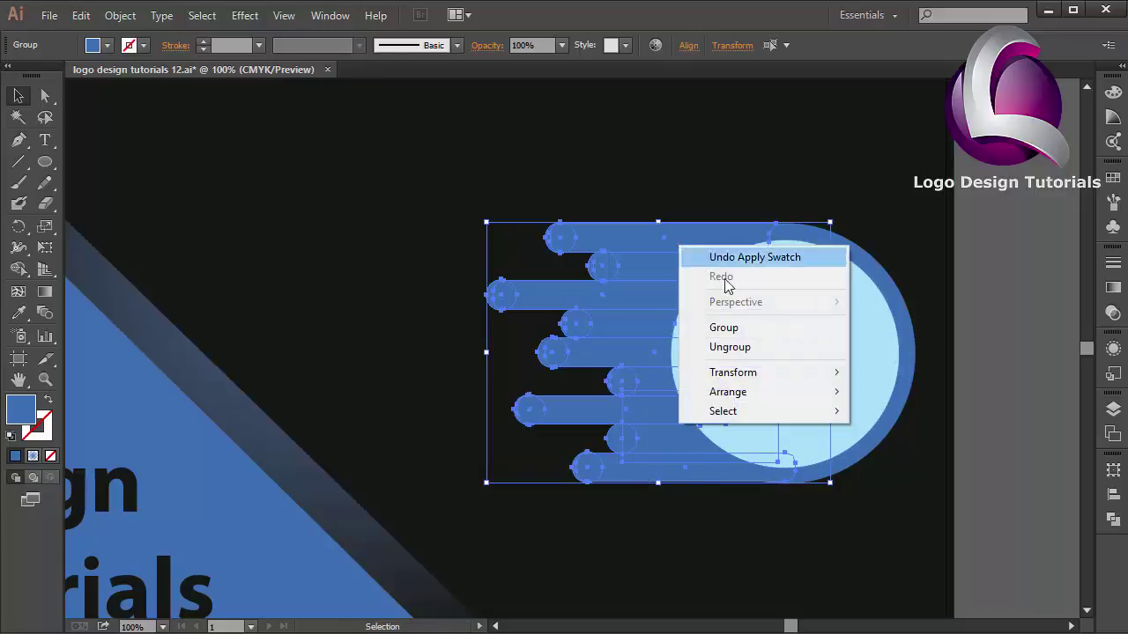
pyautogui.click(750, 327)
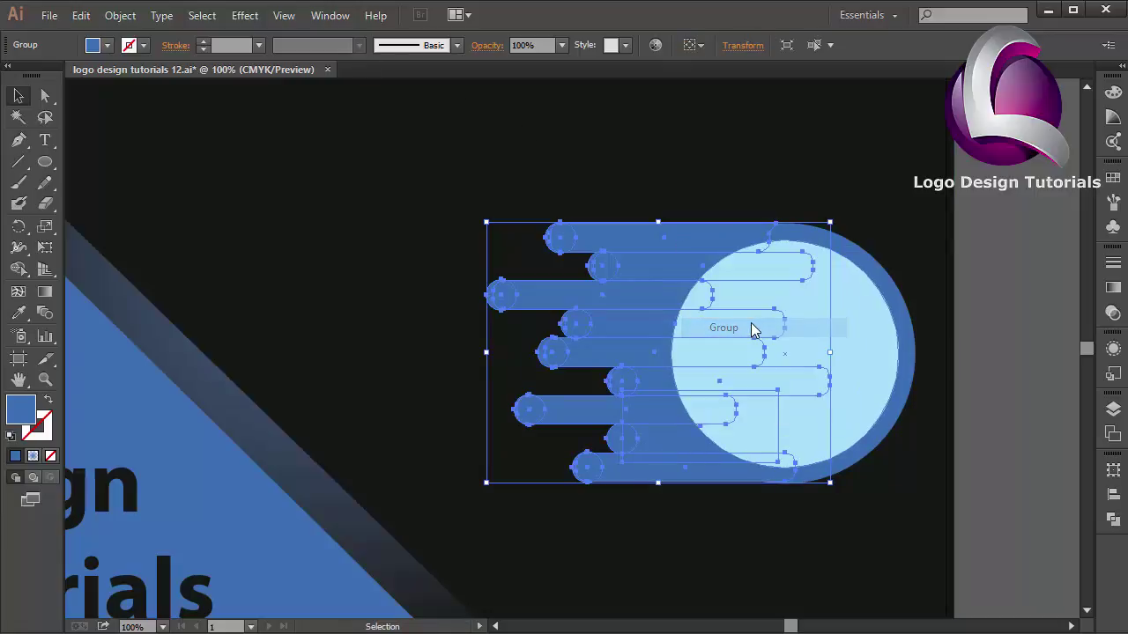
# Step: Copy the bar group, paste it in front, and narrow the copy from its left side
pyautogui.click(88, 18)
pyautogui.click(81, 16)
pyautogui.click(81, 16)
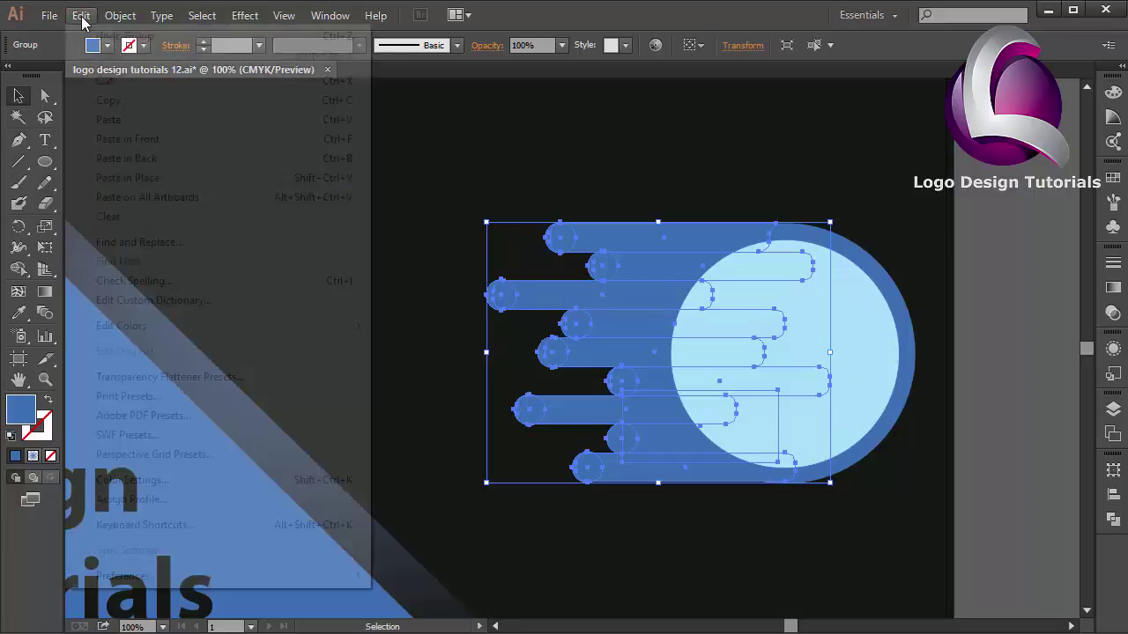
pyautogui.click(154, 138)
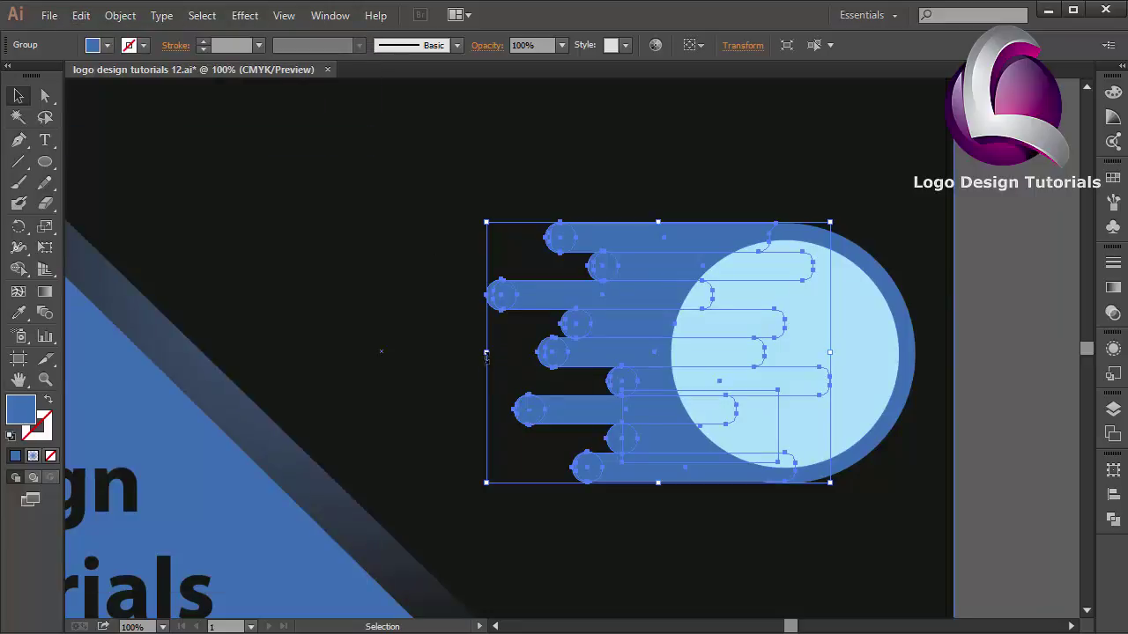
pyautogui.moveTo(496, 356); pyautogui.dragTo(536, 364)
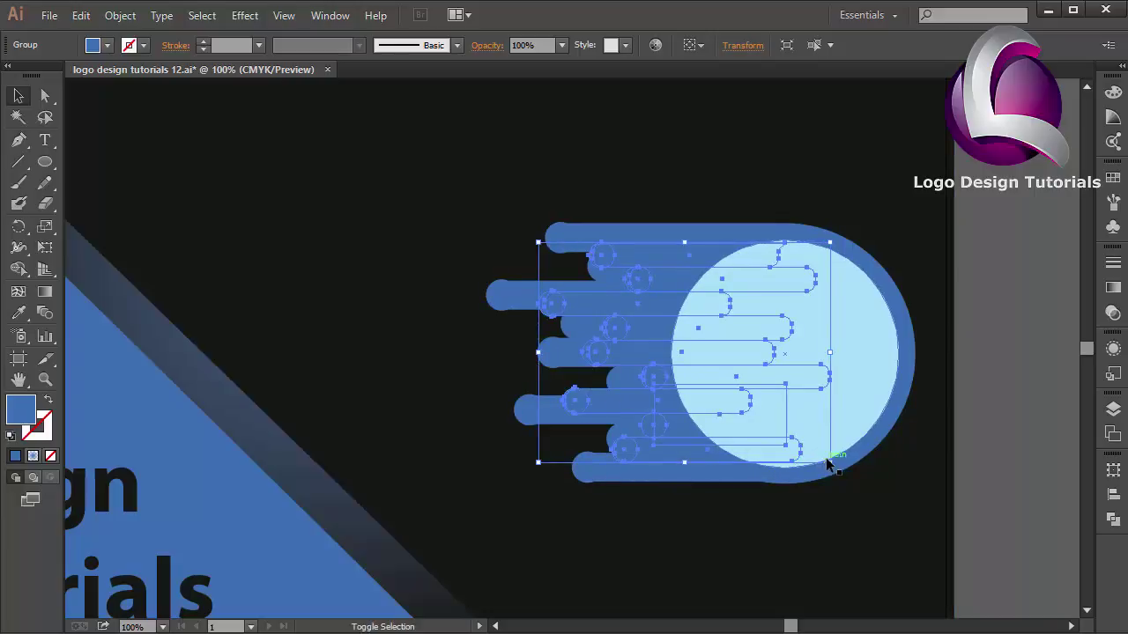
# Step: Resize the pasted bar group slightly and fill it with the light blue swatch
pyautogui.moveTo(830, 462); pyautogui.dragTo(835, 468)
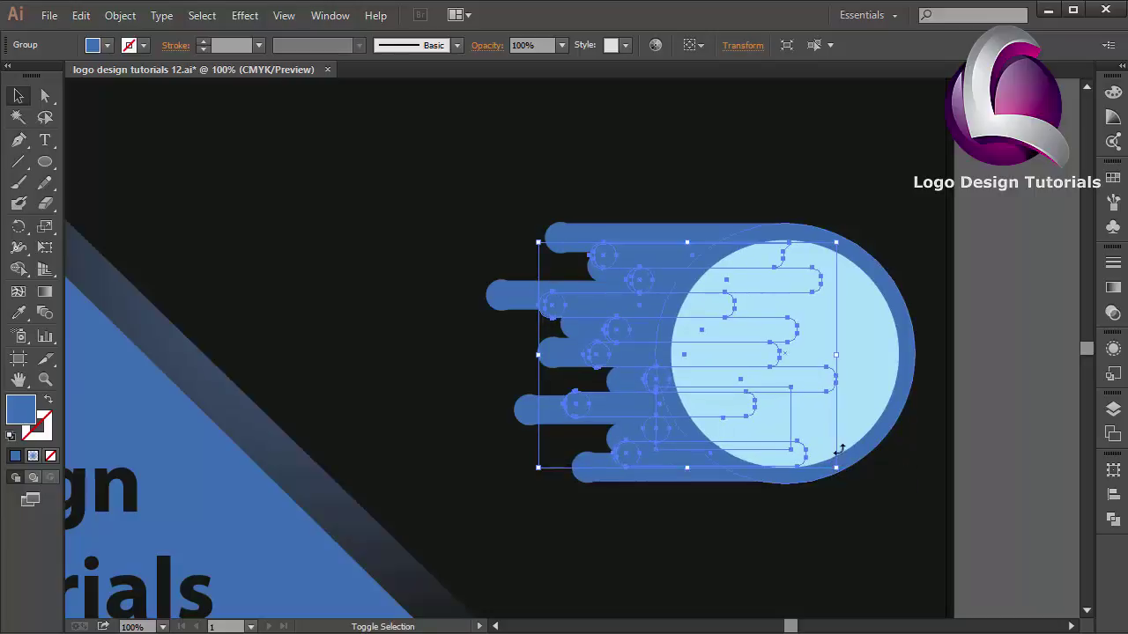
pyautogui.click(1114, 179)
pyautogui.click(993, 247)
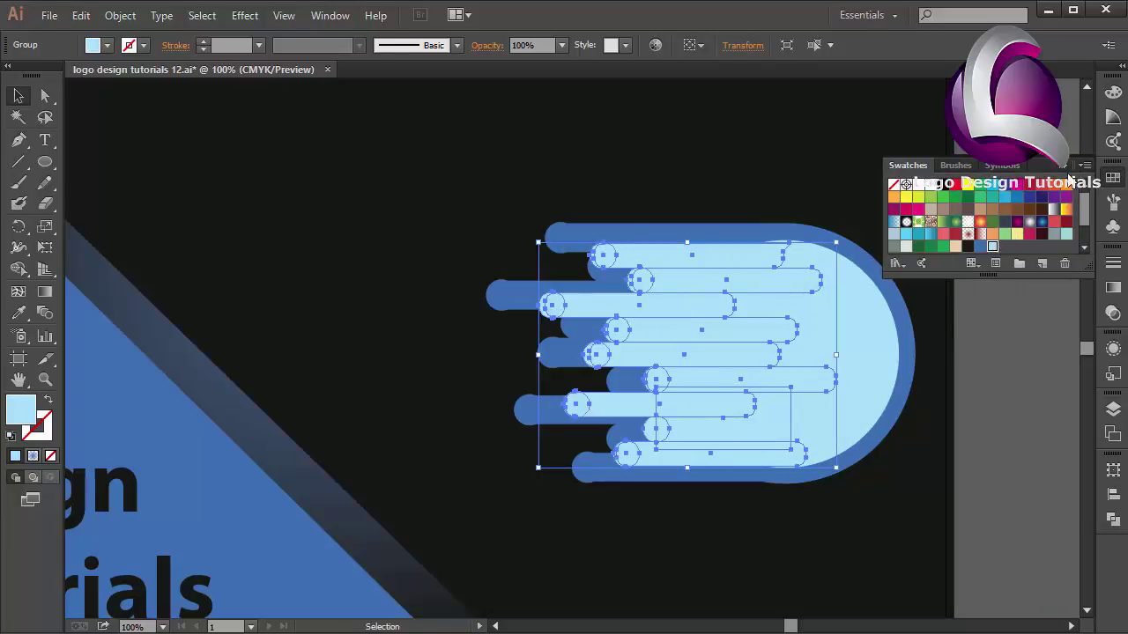
pyautogui.click(1064, 168)
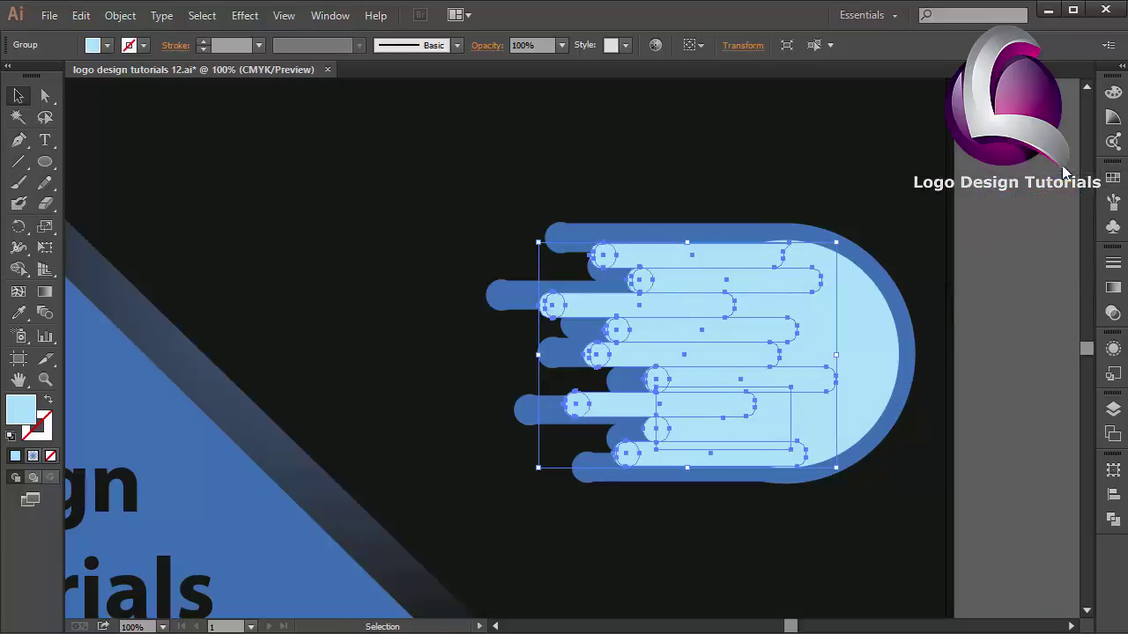
# Step: Stretch the light blue bar group upward to fit inside the dark outline
pyautogui.click(730, 266)
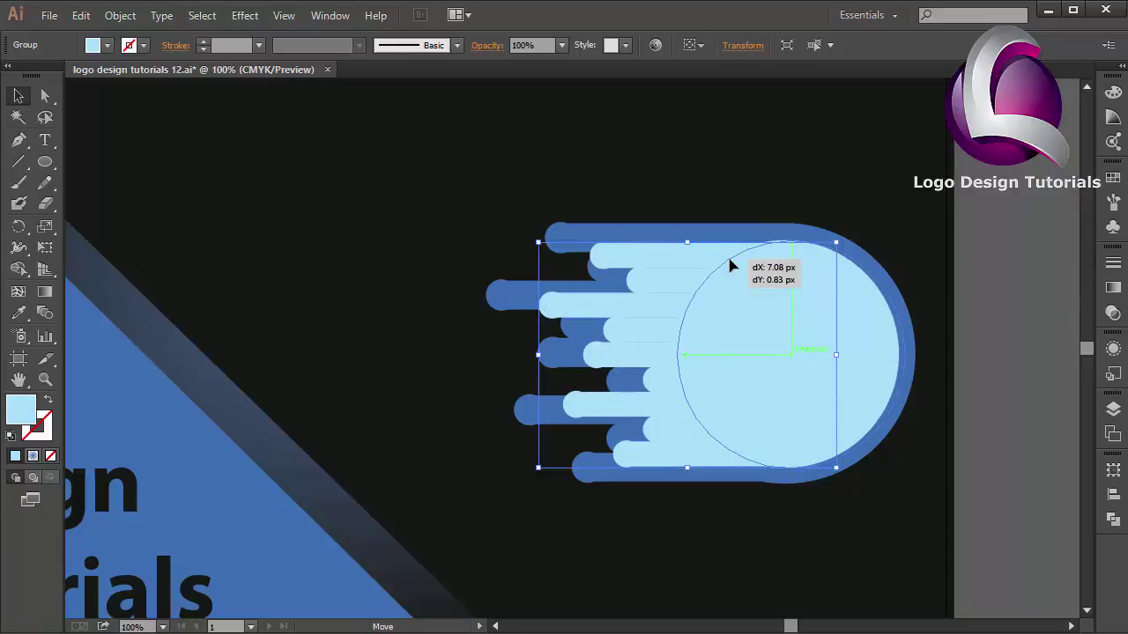
pyautogui.click(718, 256)
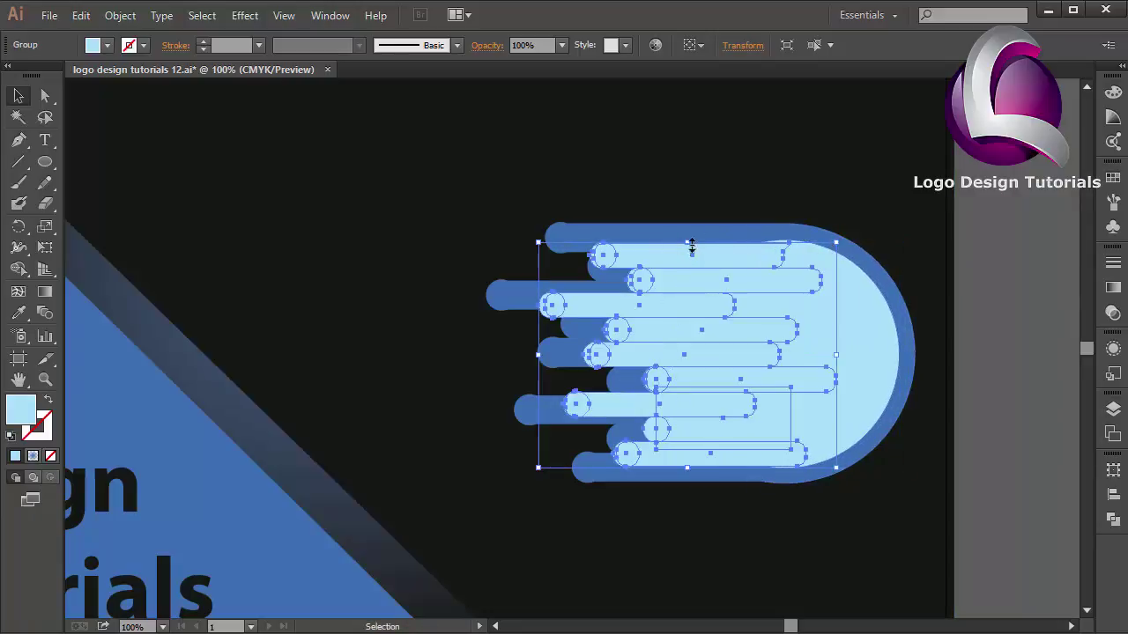
pyautogui.moveTo(689, 247); pyautogui.dragTo(688, 239)
pyautogui.click(967, 190)
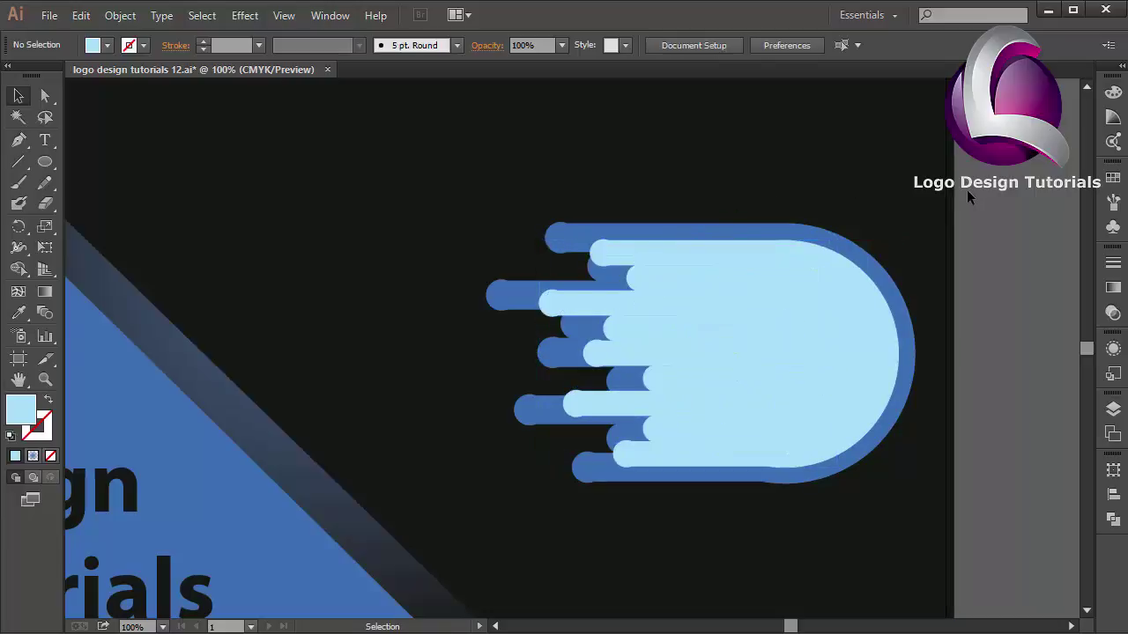
pyautogui.click(780, 268)
# Step: Draw three light blue rectangles covering the gaps beside the inner circle
pyautogui.moveTo(45, 161); pyautogui.dragTo(117, 168)
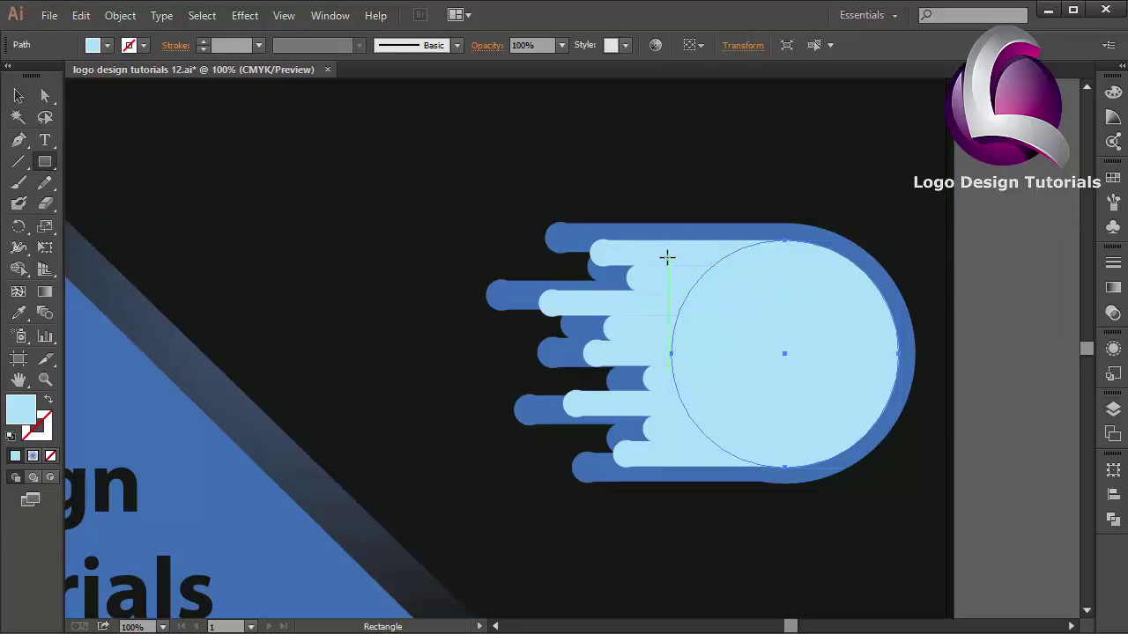
pyautogui.moveTo(646, 254); pyautogui.dragTo(746, 357)
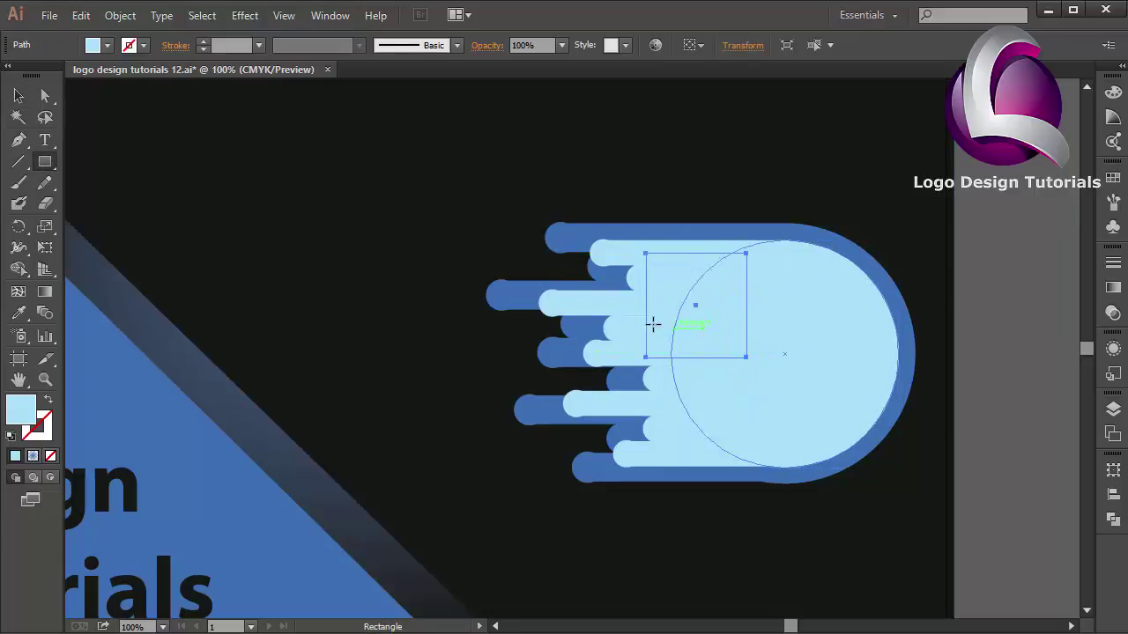
pyautogui.moveTo(617, 306); pyautogui.dragTo(735, 391)
pyautogui.moveTo(659, 410); pyautogui.dragTo(713, 430)
# Step: Nudge the dark blue bar group slightly left
pyautogui.click(15, 103)
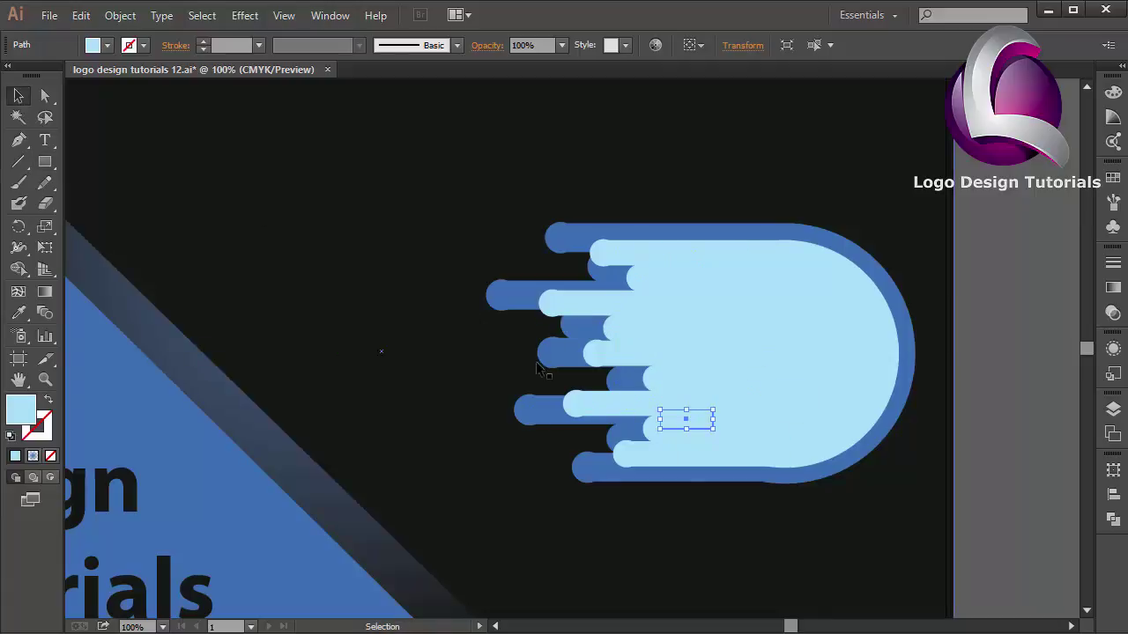
pyautogui.click(550, 357)
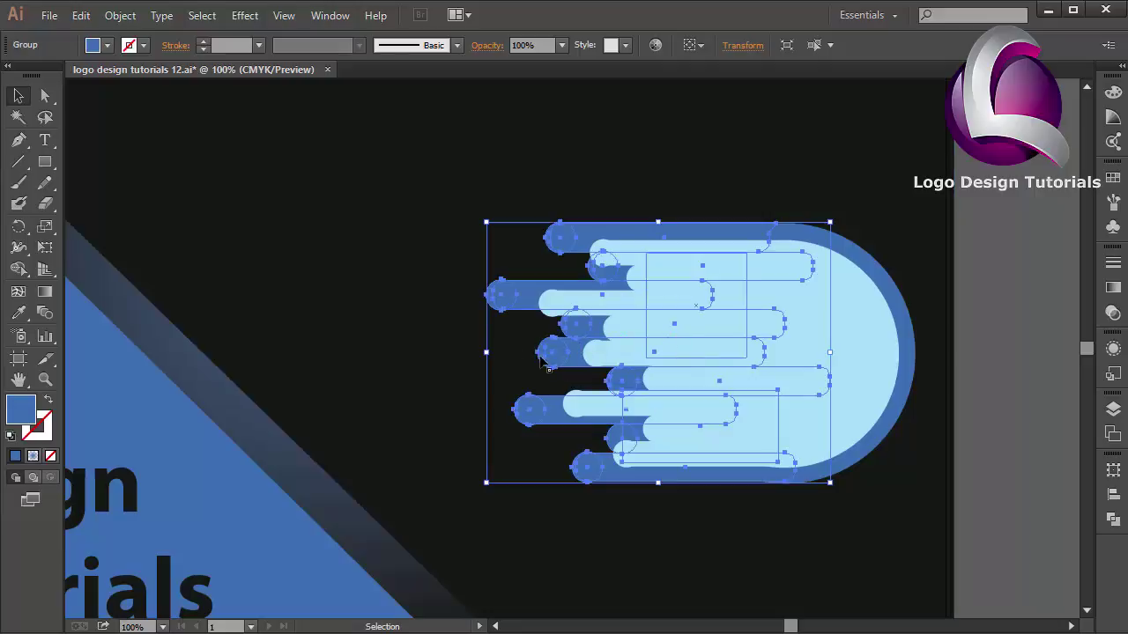
pyautogui.press('Left')
pyautogui.press('Left')
pyautogui.press('Left')
pyautogui.press('Left')
pyautogui.press('Left')
pyautogui.press('Left')
pyautogui.press('Left')
pyautogui.press('Left')
pyautogui.press('Left')
pyautogui.press('Left')
pyautogui.press('Left')
pyautogui.press('Left')
pyautogui.press('Left')
pyautogui.press('Left')
pyautogui.press('Left')
pyautogui.press('Left')
pyautogui.press('Left')
pyautogui.press('Left')
pyautogui.press('Left')
pyautogui.press('Left')
pyautogui.press('Left')
pyautogui.press('Left')
pyautogui.press('Left')
pyautogui.press('Left')
pyautogui.press('Left')
pyautogui.press('Left')
pyautogui.press('Left')
pyautogui.press('Left')
pyautogui.press('Left')
pyautogui.press('Left')
pyautogui.press('Left')
pyautogui.press('Left')
pyautogui.press('Left')
pyautogui.press('Left')
pyautogui.press('Left')
pyautogui.press('Left')
pyautogui.press('Left')
pyautogui.press('Left')
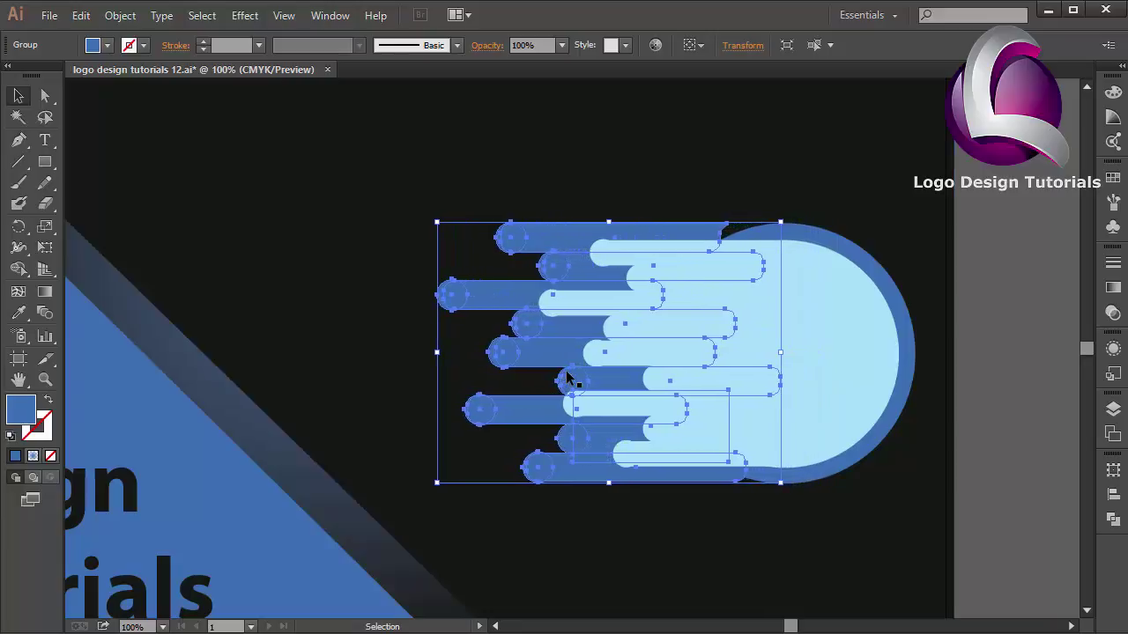
# Step: Curve the top and bottom bars' right-end anchors into the ring outline
pyautogui.click(46, 96)
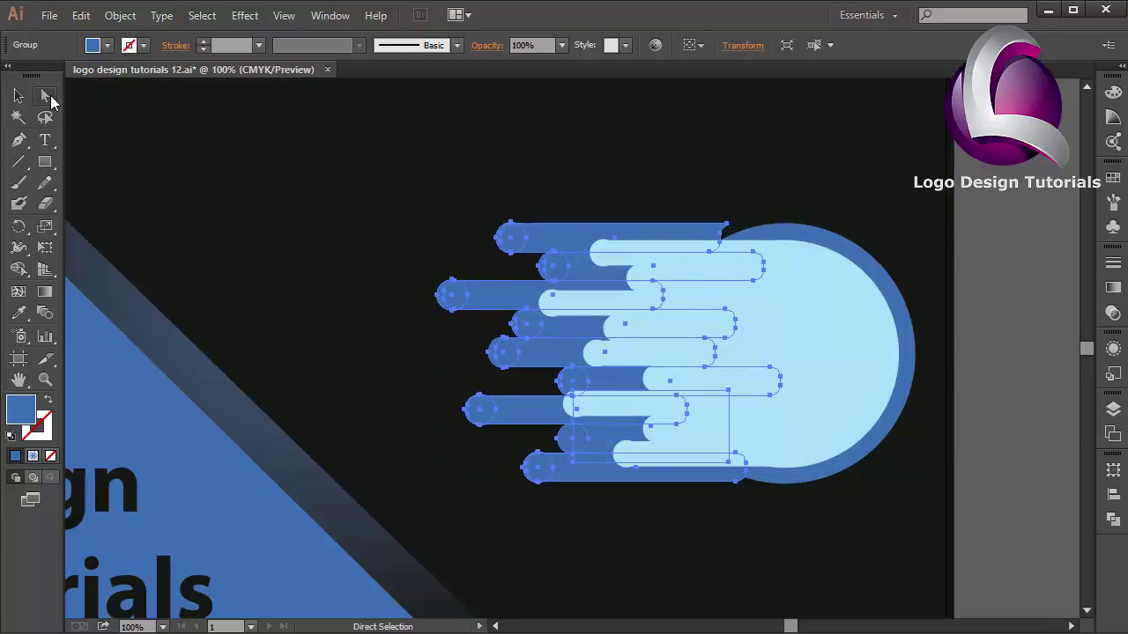
pyautogui.click(724, 227)
pyautogui.click(722, 233)
pyautogui.click(724, 231)
pyautogui.click(725, 227)
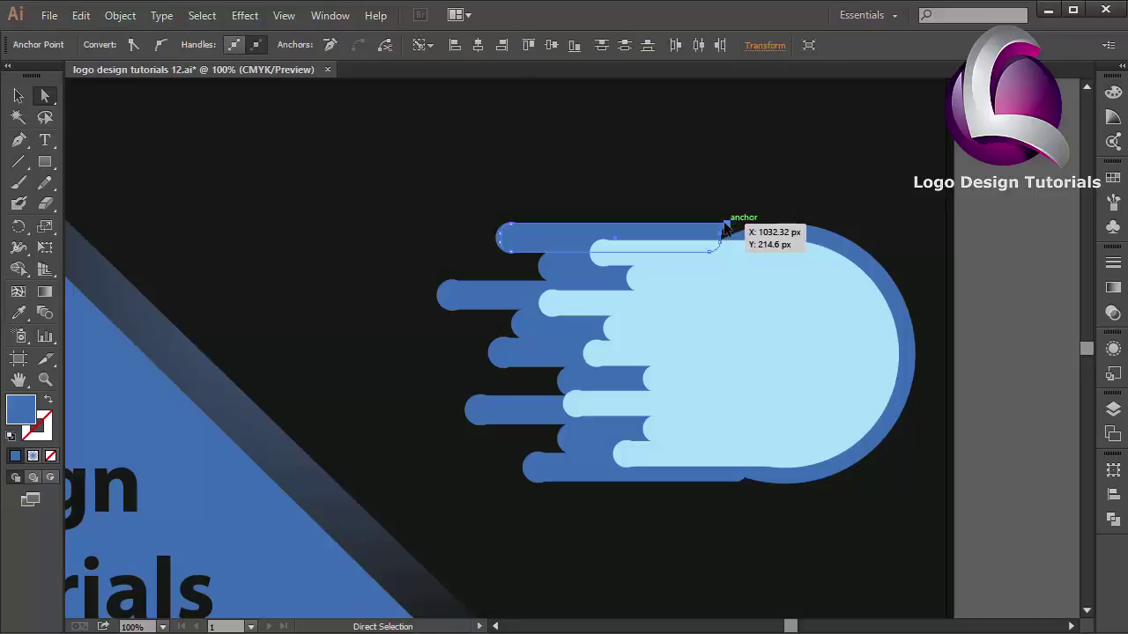
pyautogui.moveTo(723, 227); pyautogui.dragTo(783, 223)
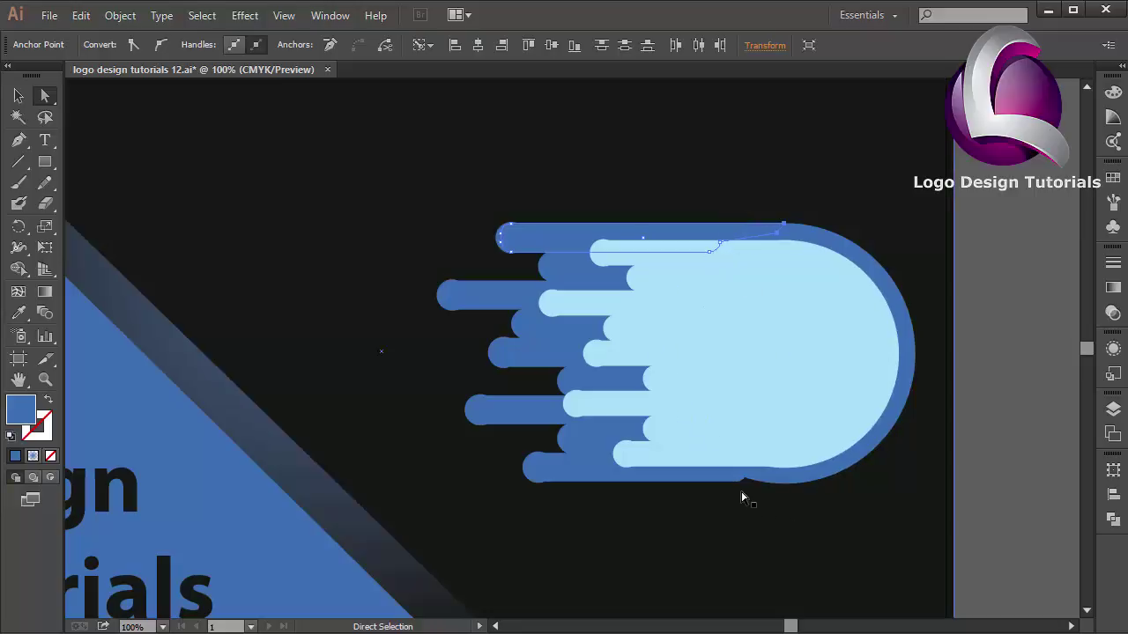
pyautogui.click(738, 484)
pyautogui.moveTo(738, 485); pyautogui.dragTo(742, 485)
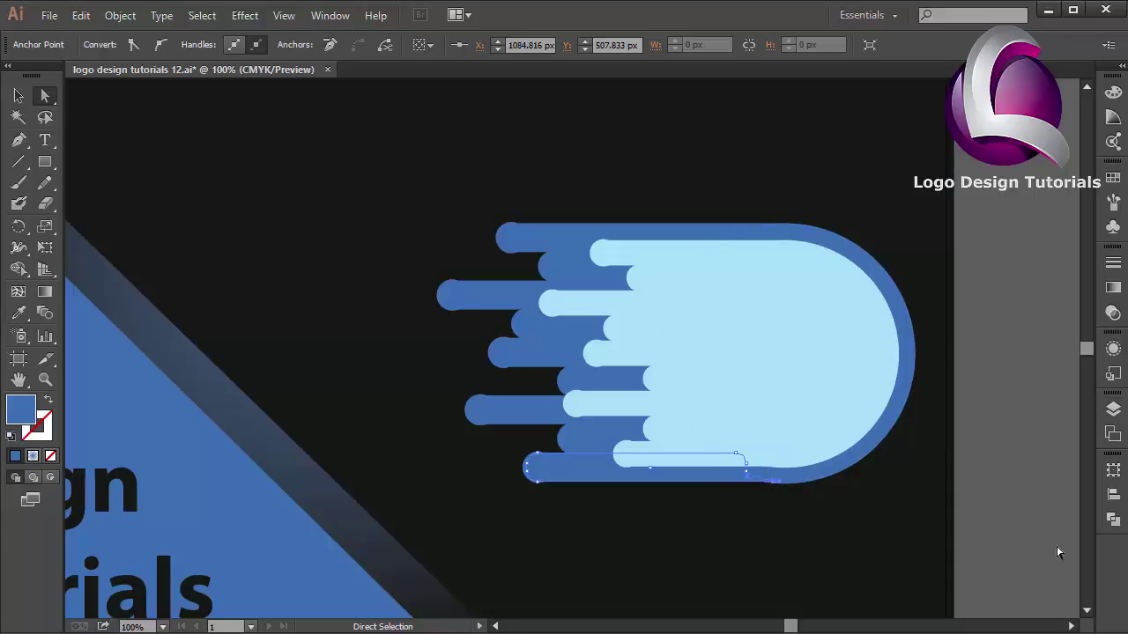
pyautogui.click(1029, 548)
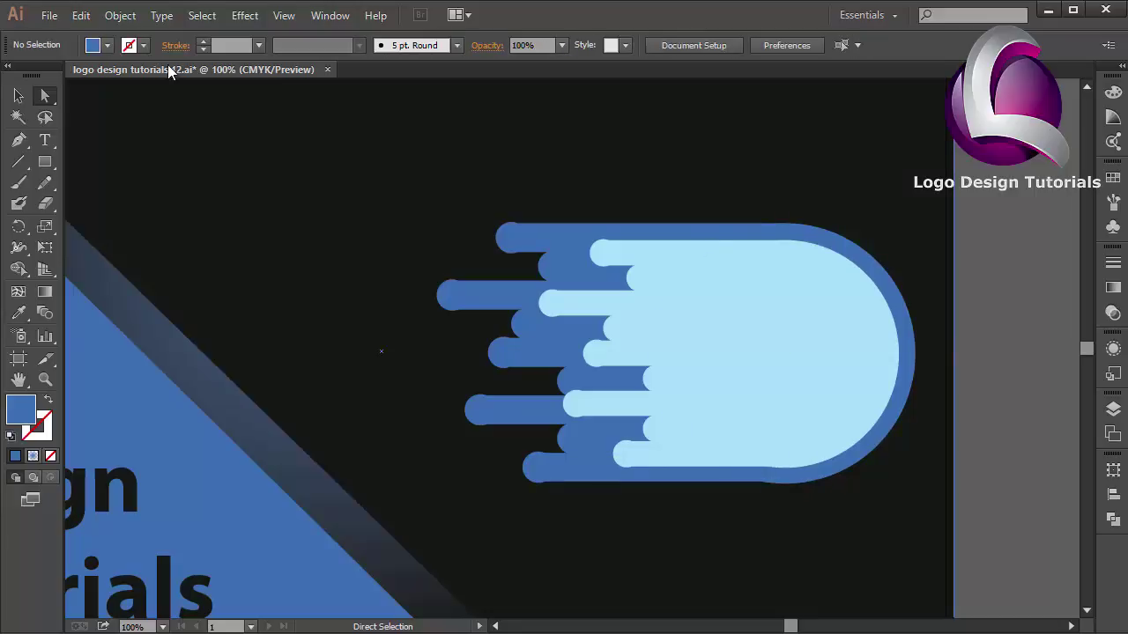
# Step: Move the dark blue bar group a little further left
pyautogui.click(18, 95)
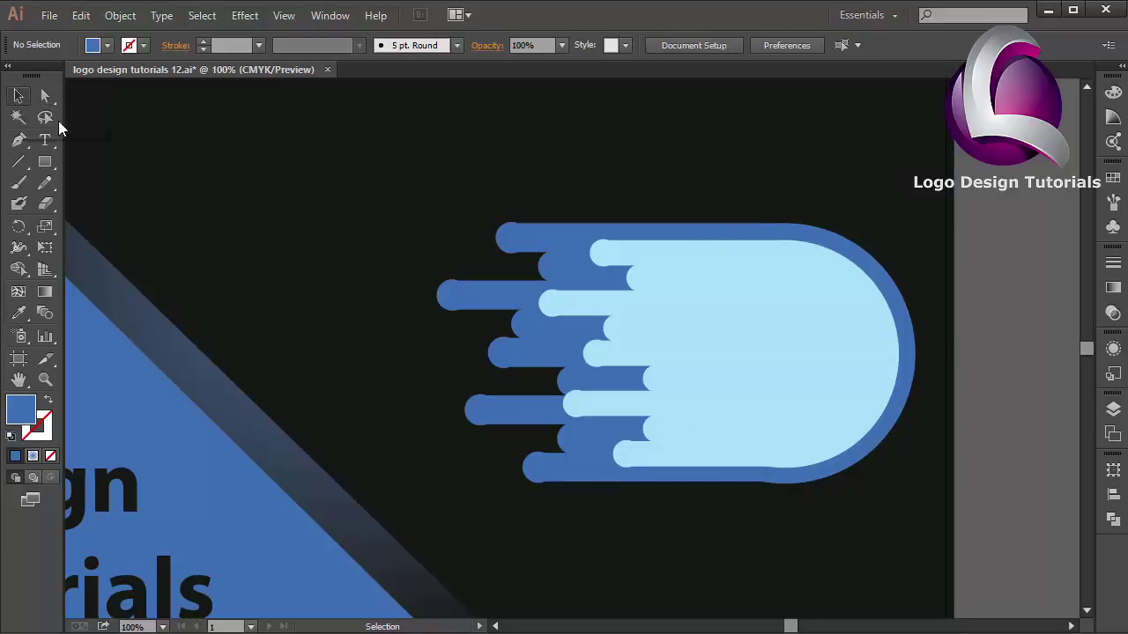
pyautogui.click(504, 338)
pyautogui.click(550, 350)
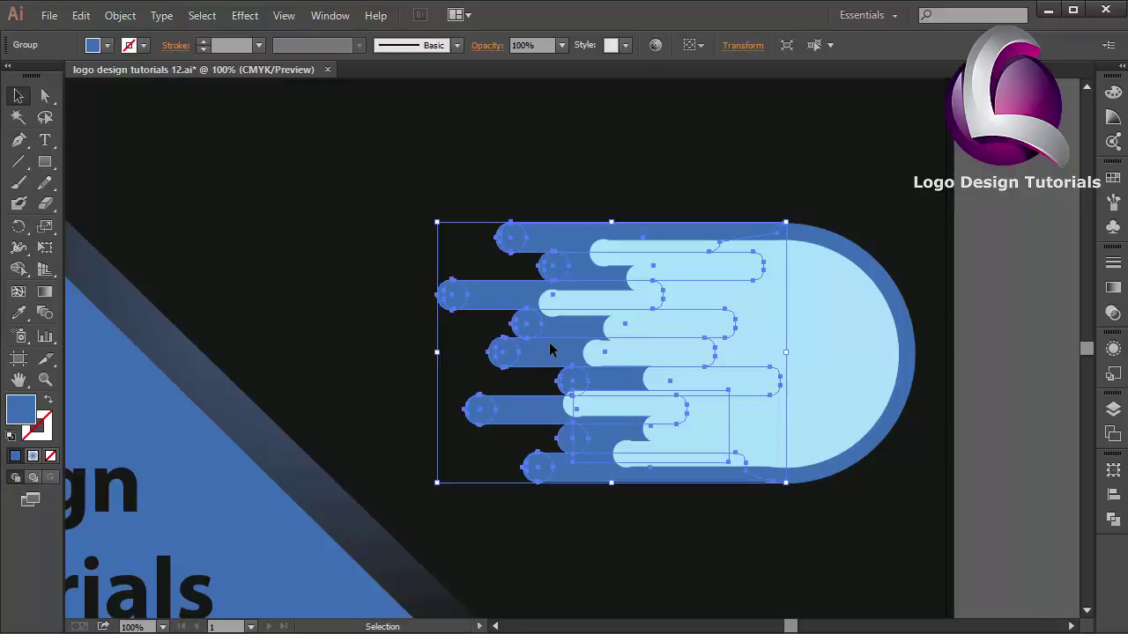
pyautogui.moveTo(548, 350); pyautogui.dragTo(537, 348)
pyautogui.click(1030, 489)
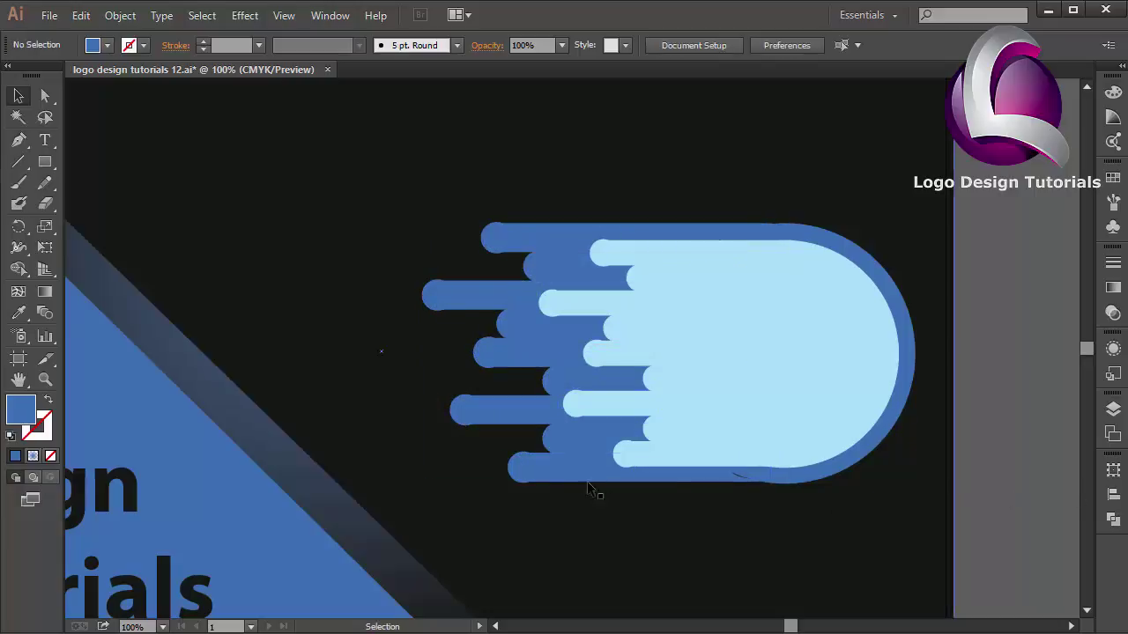
pyautogui.click(568, 473)
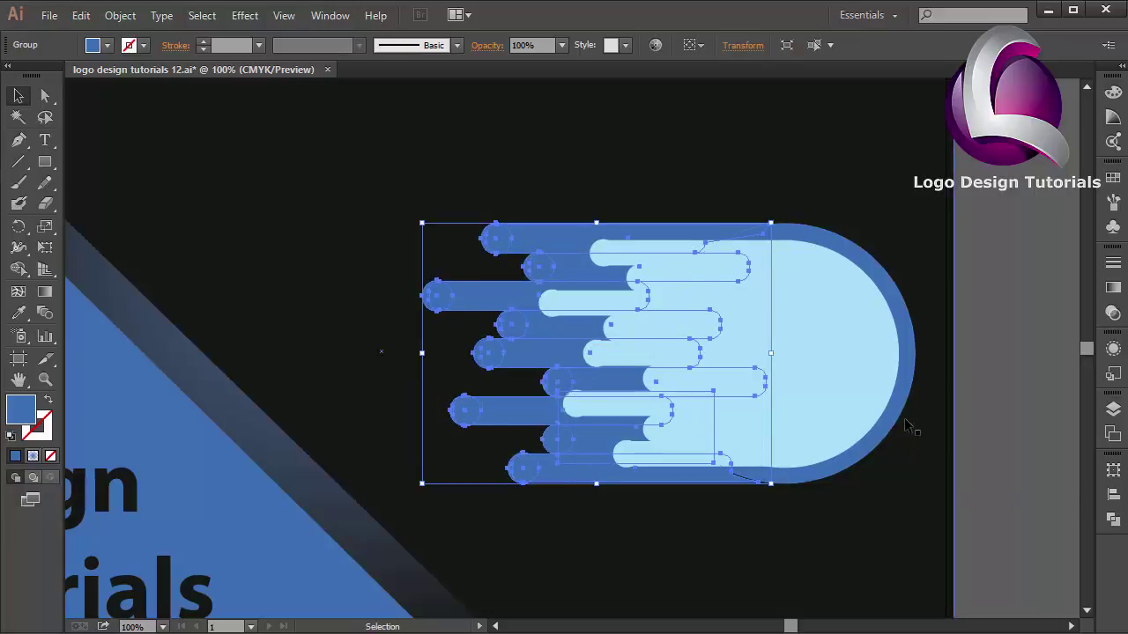
# Step: Adjust the anchor at the bottom bar's right end
pyautogui.click(984, 427)
pyautogui.press('a')
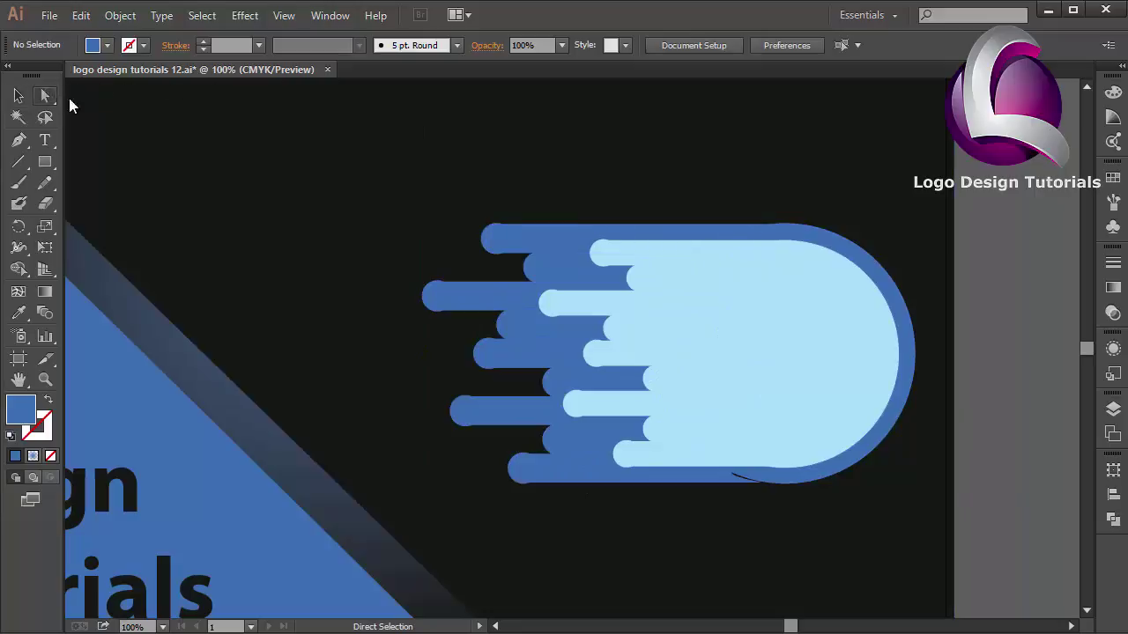
pyautogui.click(731, 475)
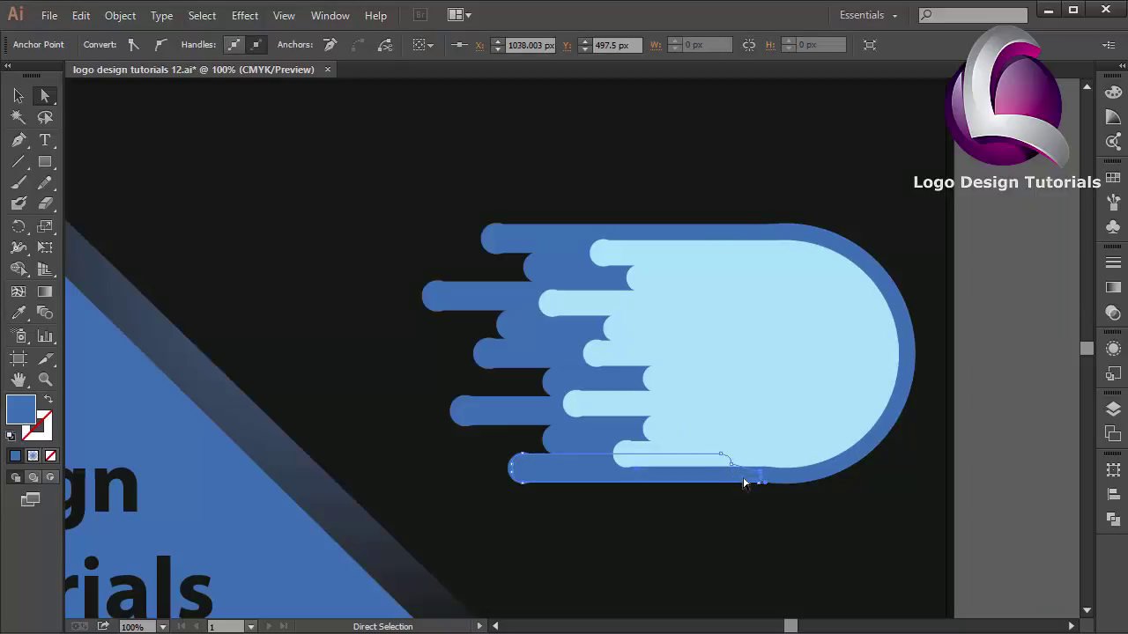
pyautogui.click(768, 480)
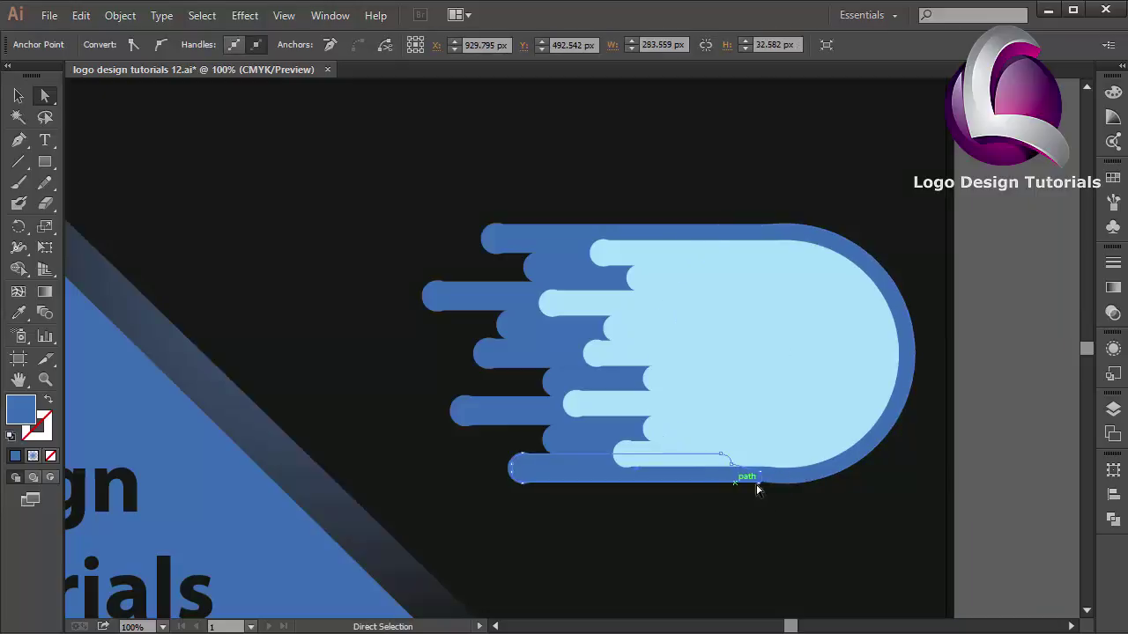
pyautogui.click(760, 484)
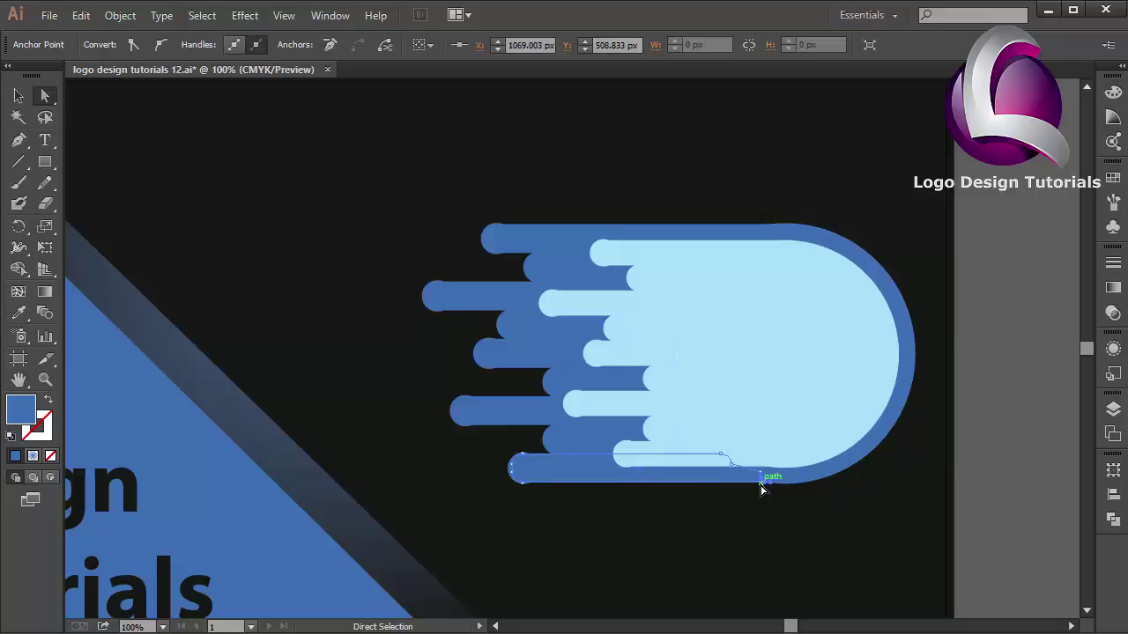
pyautogui.click(980, 498)
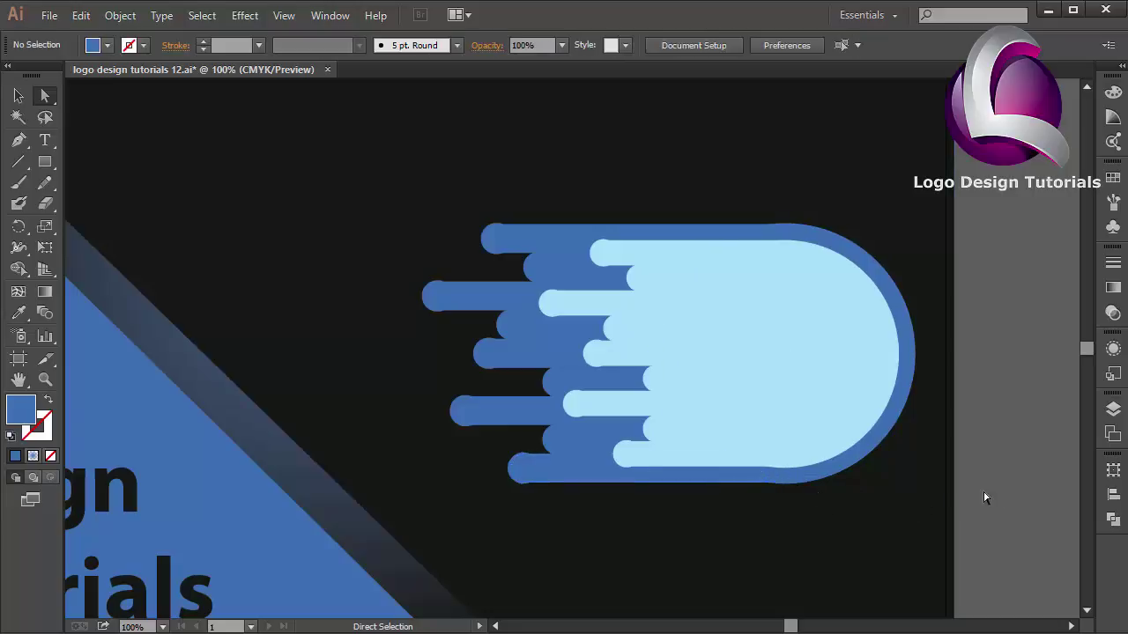
# Step: Unite the light-blue bar group into a single shape with Pathfinder
pyautogui.click(563, 265)
pyautogui.click(19, 95)
pyautogui.click(516, 251)
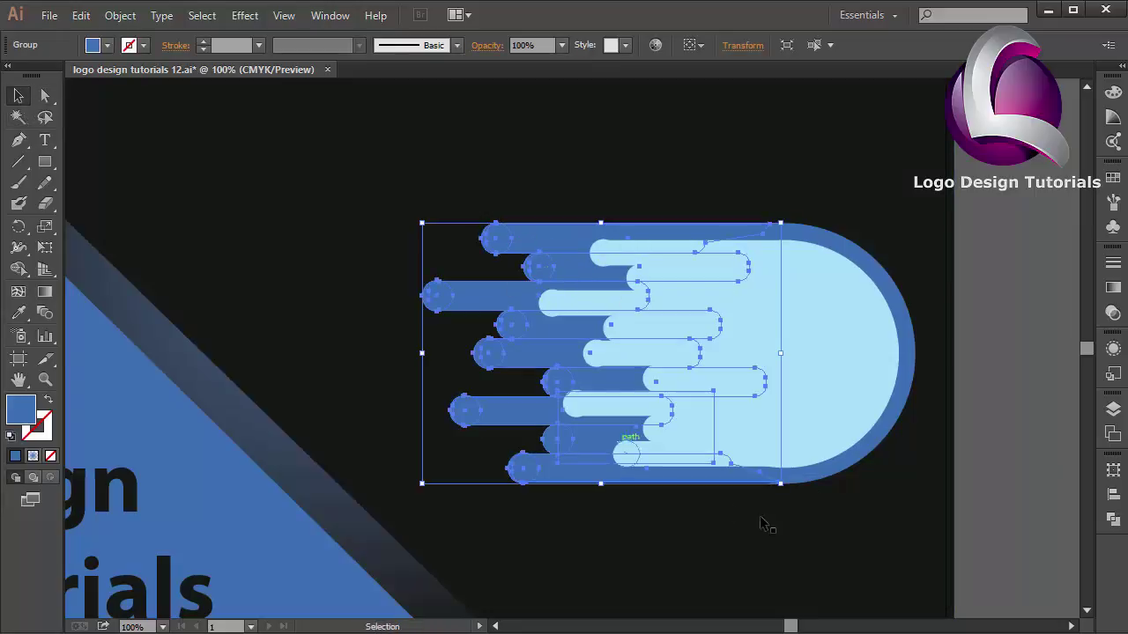
pyautogui.click(1113, 519)
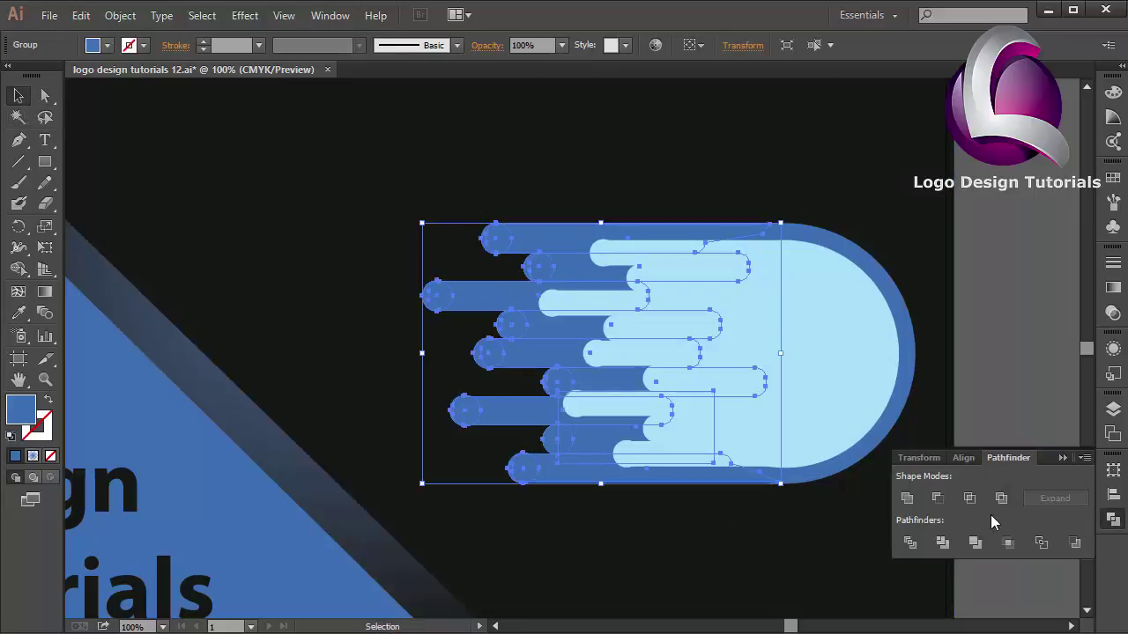
pyautogui.click(907, 498)
pyautogui.click(1037, 374)
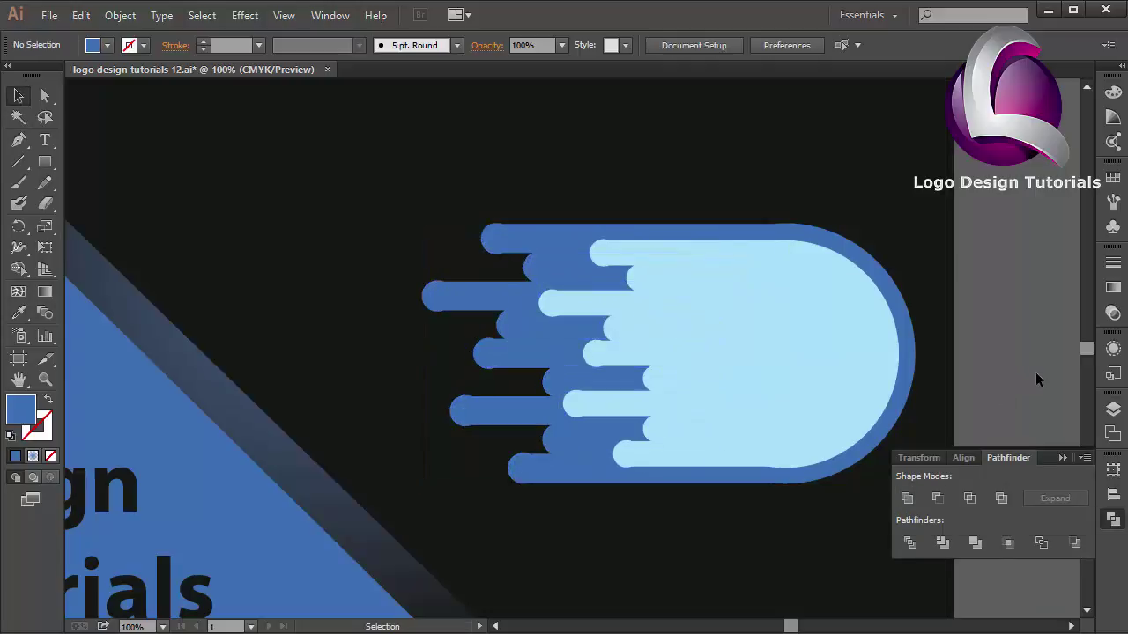
# Step: Draw a circle and position and enlarge it inside the light-blue head
pyautogui.click(1062, 458)
pyautogui.moveTo(45, 161); pyautogui.dragTo(107, 204)
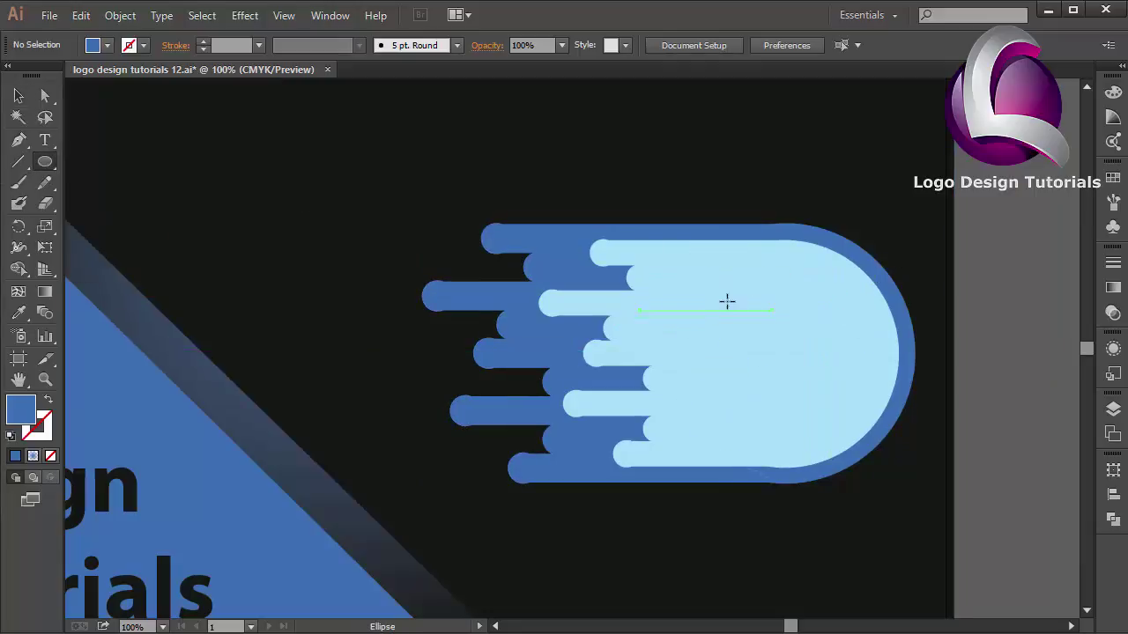
pyautogui.moveTo(702, 268); pyautogui.dragTo(877, 442)
pyautogui.click(19, 95)
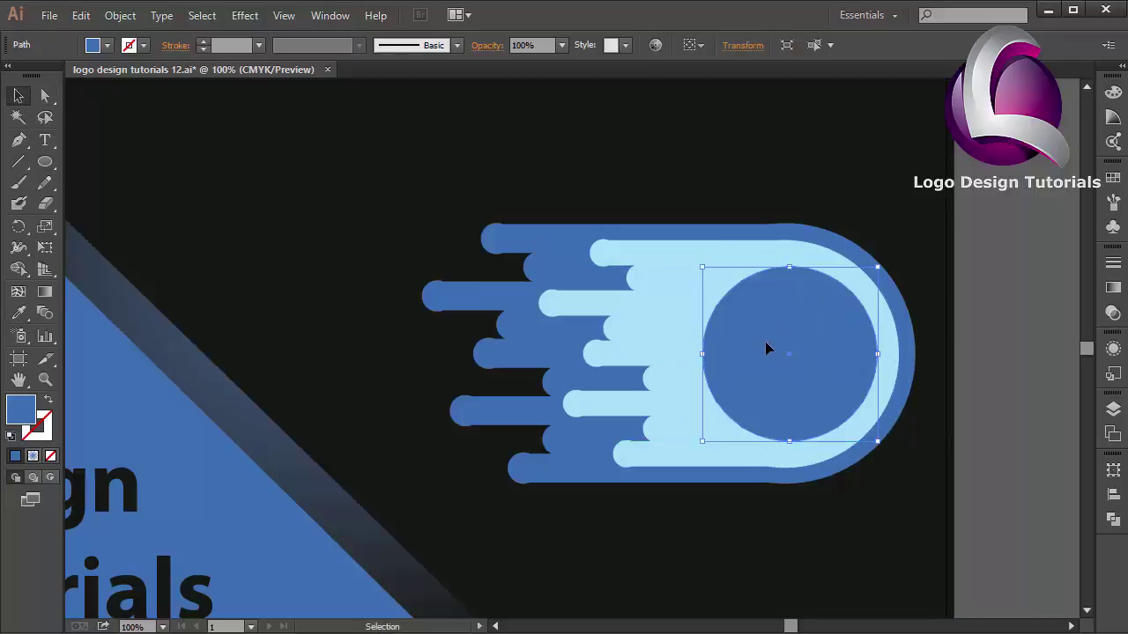
pyautogui.moveTo(795, 345); pyautogui.dragTo(801, 345)
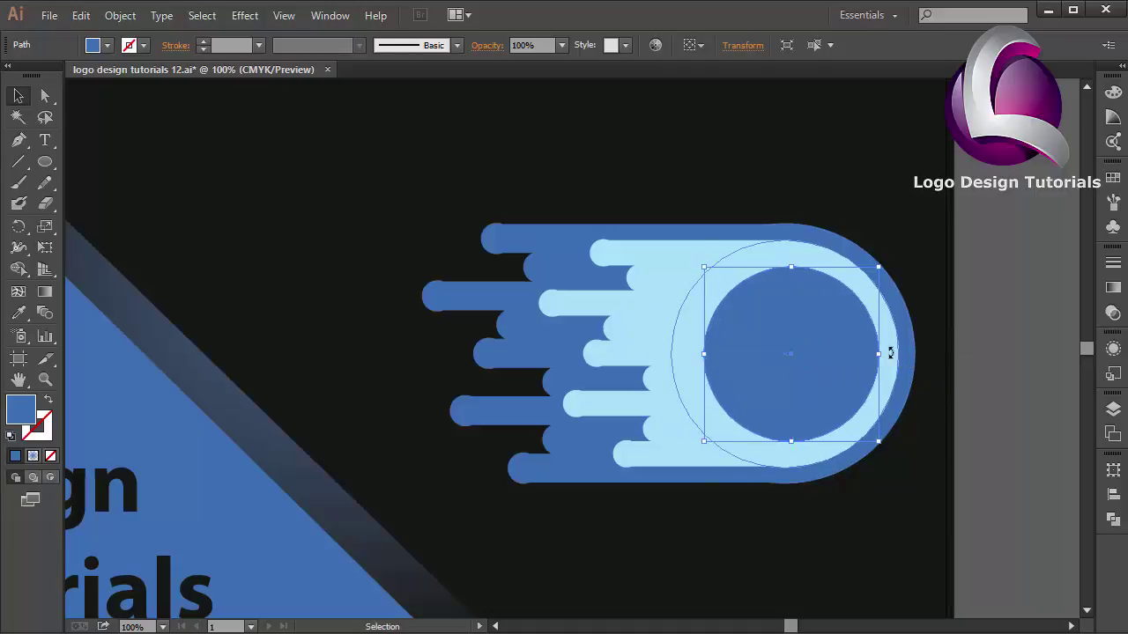
pyautogui.moveTo(878, 353); pyautogui.dragTo(886, 355)
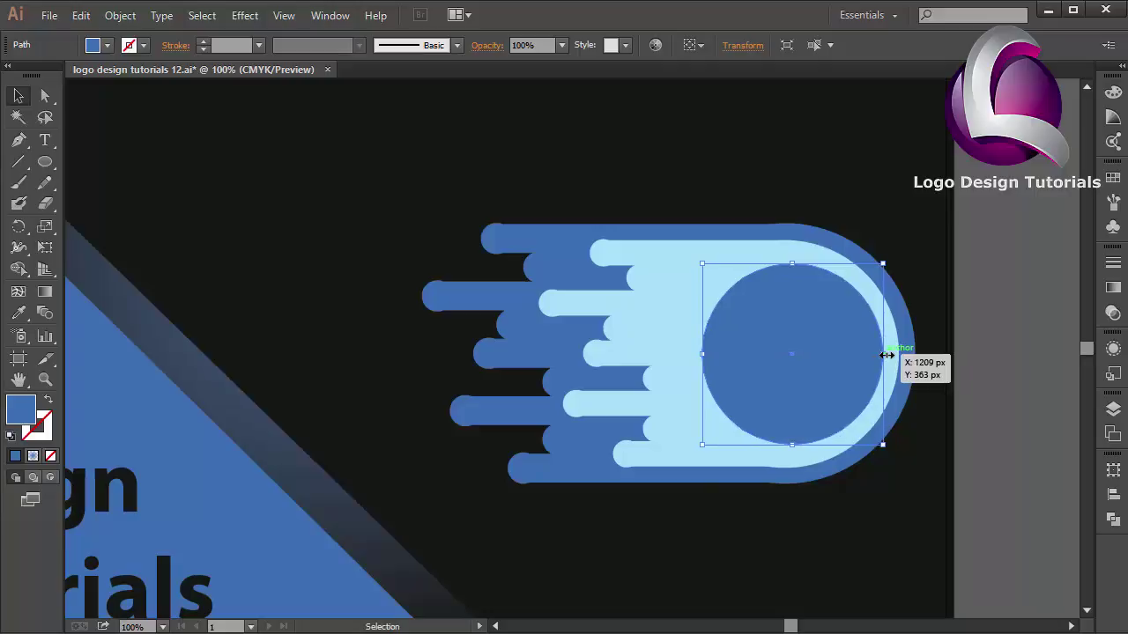
pyautogui.press('Left')
pyautogui.press('Left')
pyautogui.press('Left')
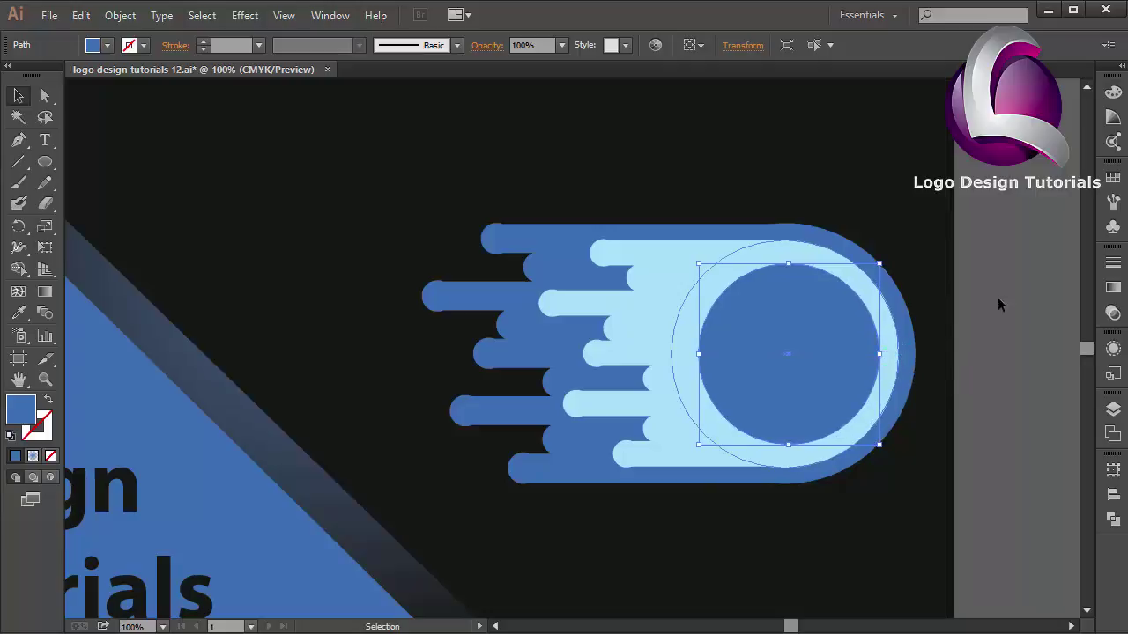
# Step: Fill the circle with pale blue E1F7FF using the swatches and Color Picker
pyautogui.click(1113, 179)
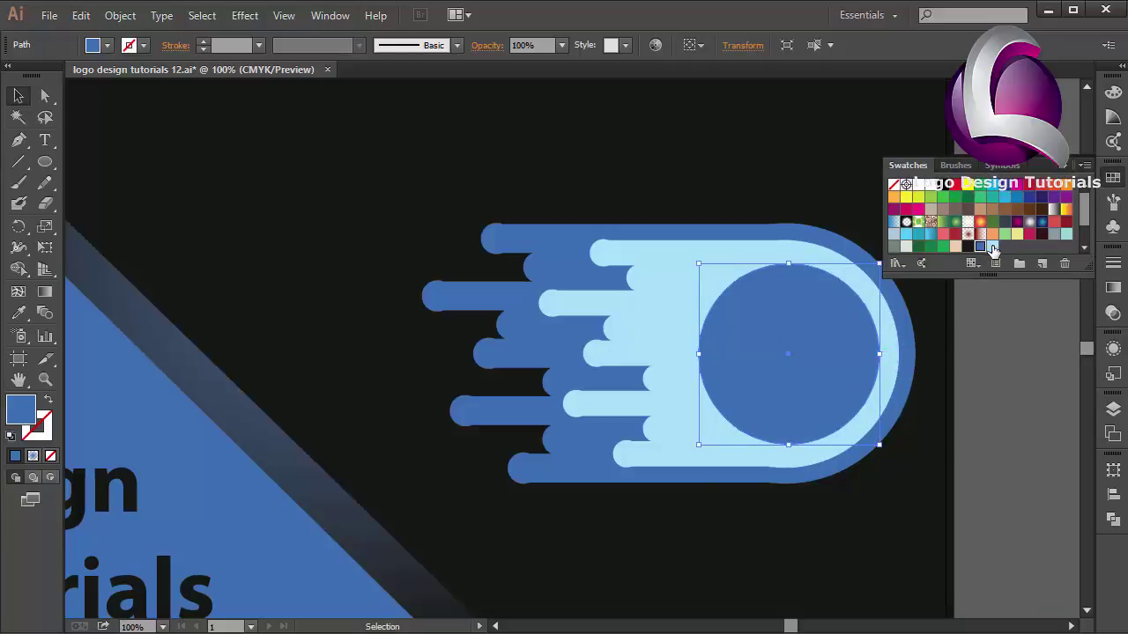
pyautogui.click(992, 247)
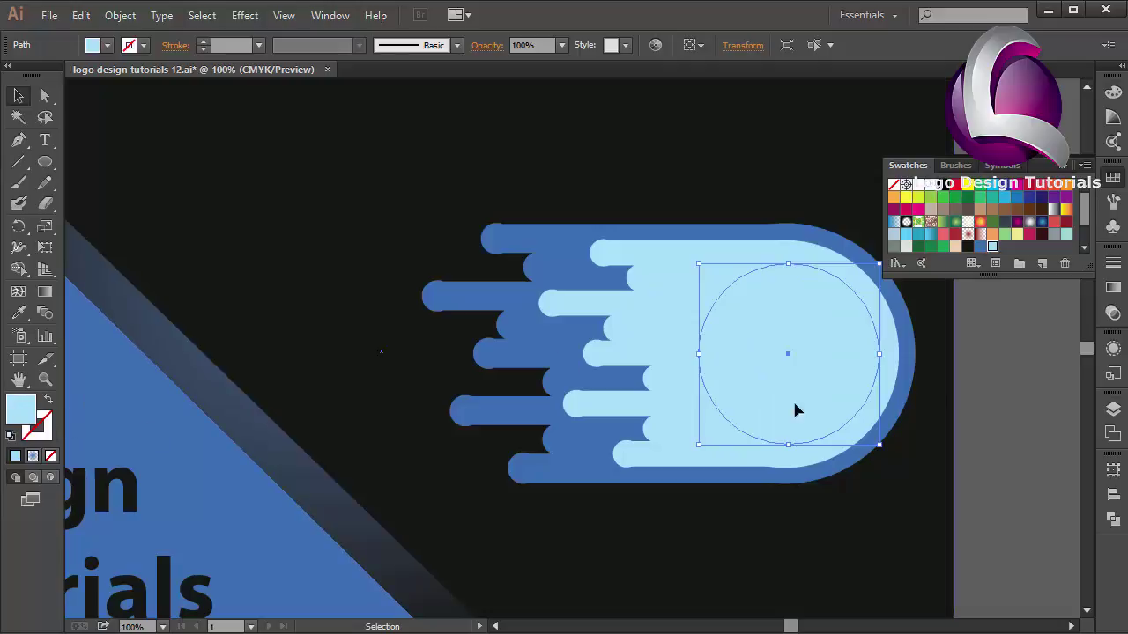
pyautogui.doubleClick(21, 414)
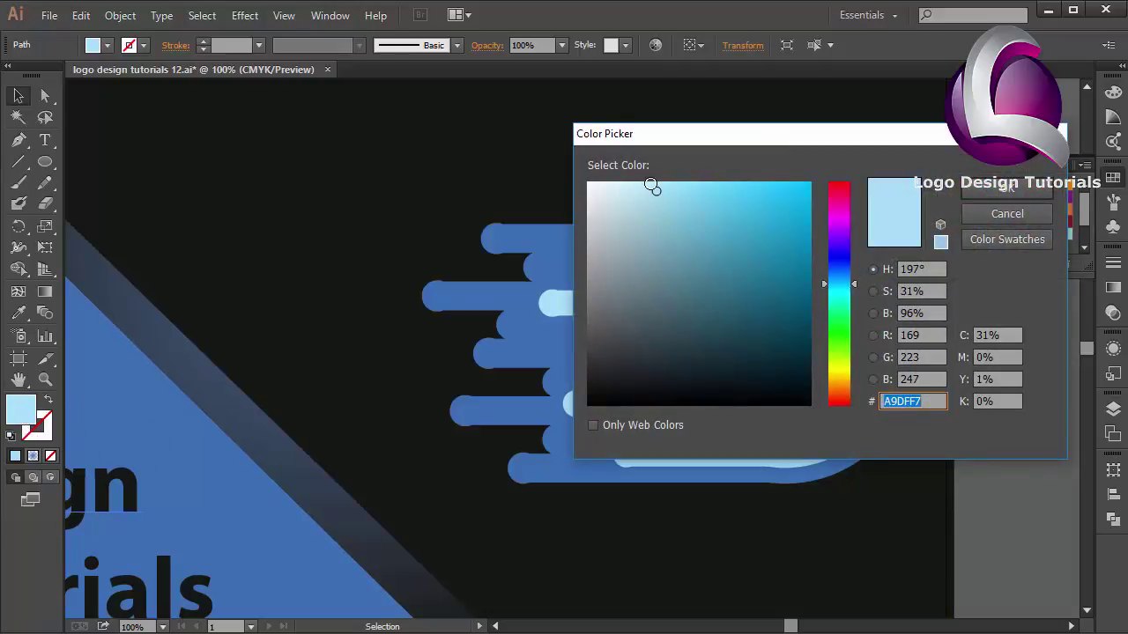
pyautogui.moveTo(655, 190); pyautogui.dragTo(614, 180)
pyautogui.doubleClick(934, 401)
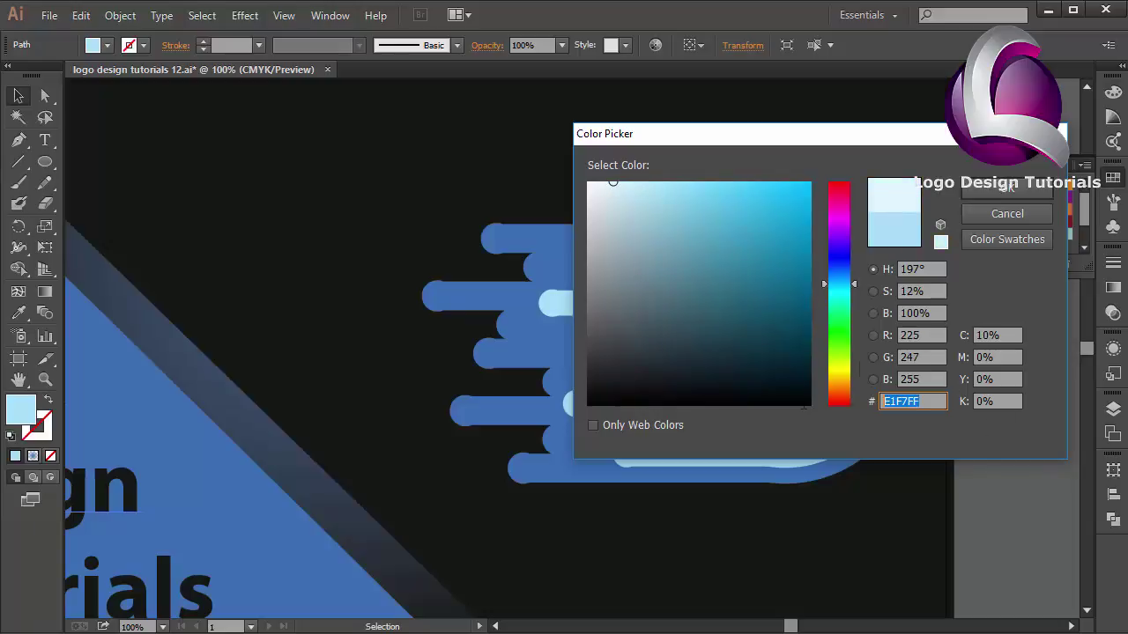
pyautogui.click(1007, 188)
pyautogui.click(1024, 429)
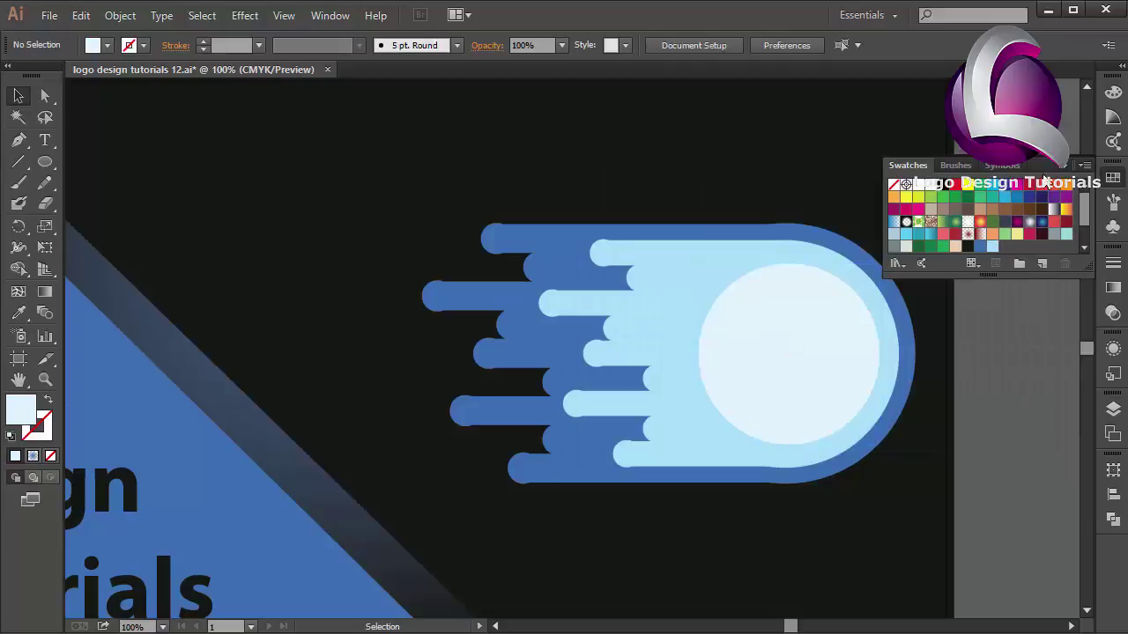
pyautogui.click(1062, 166)
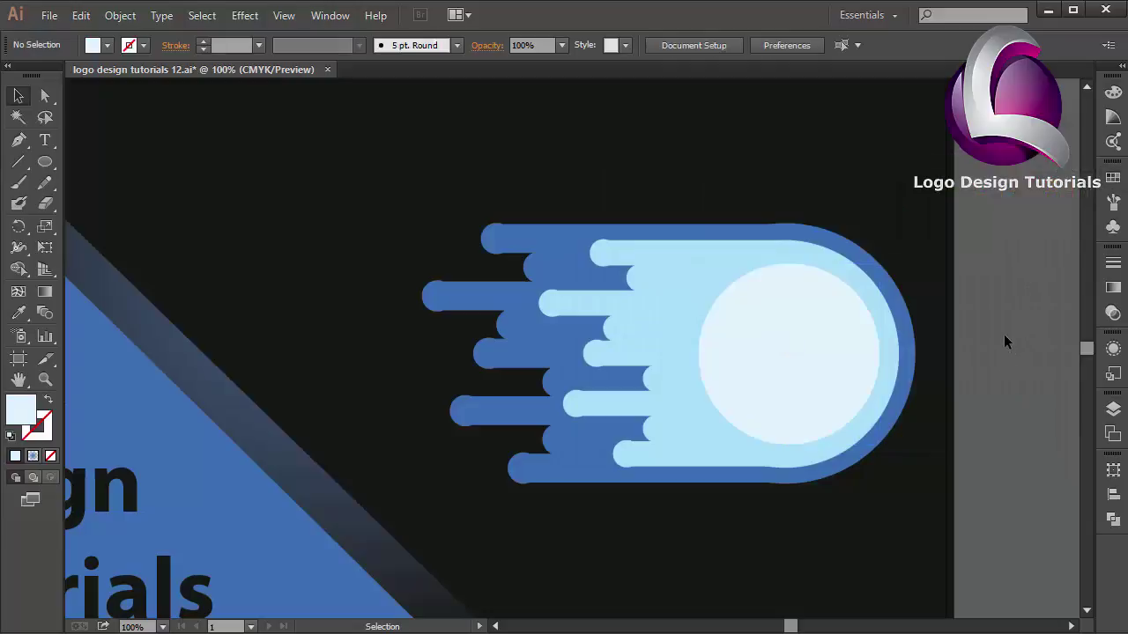
# Step: Move the small light-blue streak toward the circle's top and group all comet pieces
pyautogui.moveTo(649, 319); pyautogui.dragTo(825, 265)
pyautogui.moveTo(955, 196)
pyautogui.mouseDown()
pyautogui.moveTo(570, 467)
pyautogui.moveTo(451, 527)
pyautogui.moveTo(465, 518)
pyautogui.mouseUp()
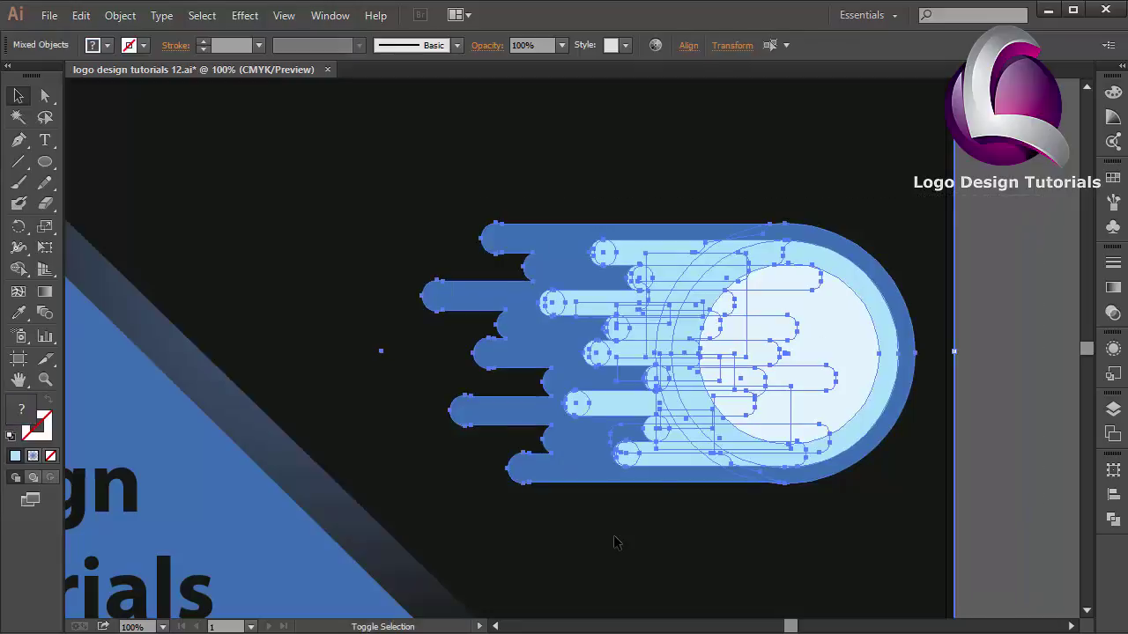
pyautogui.rightClick(812, 537)
pyautogui.click(862, 438)
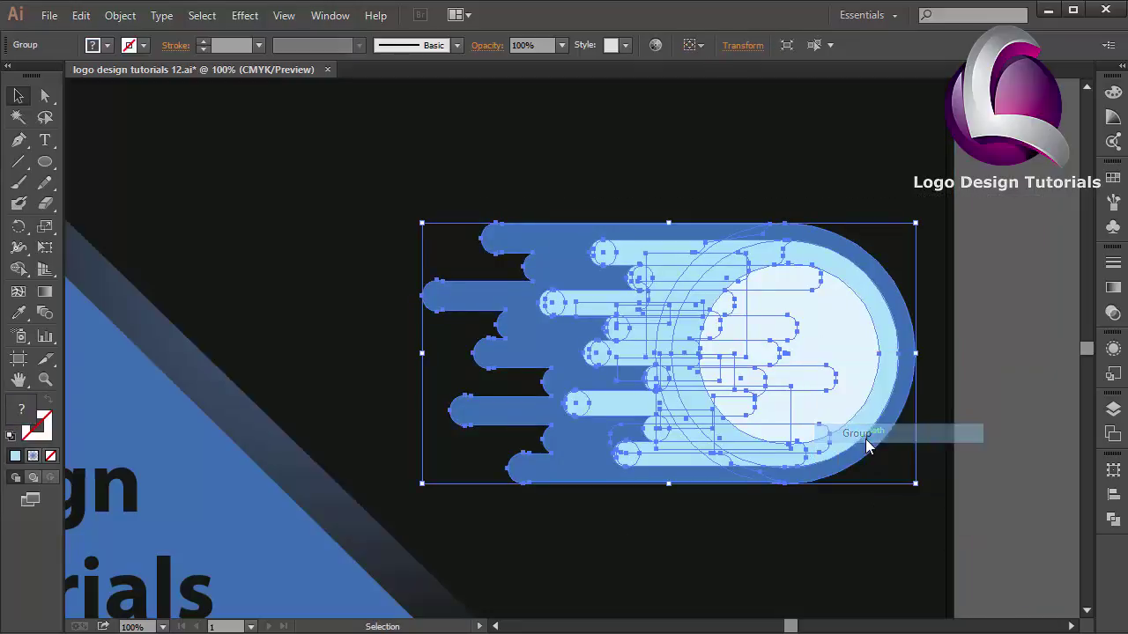
# Step: Reposition the comet group and rotate it about -50° diagonally on the artboard
pyautogui.press('a')
pyautogui.hotkey('ctrl', '-')
pyautogui.press('v')
pyautogui.moveTo(833, 370); pyautogui.dragTo(751, 317)
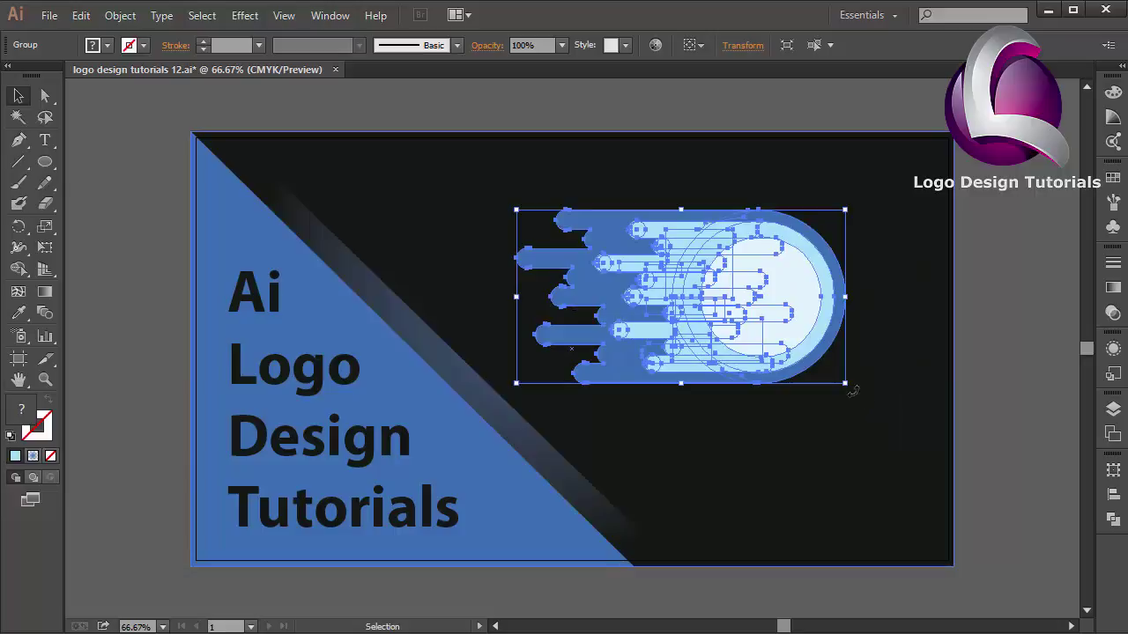
pyautogui.moveTo(853, 390); pyautogui.dragTo(742, 530)
pyautogui.moveTo(690, 306); pyautogui.dragTo(782, 385)
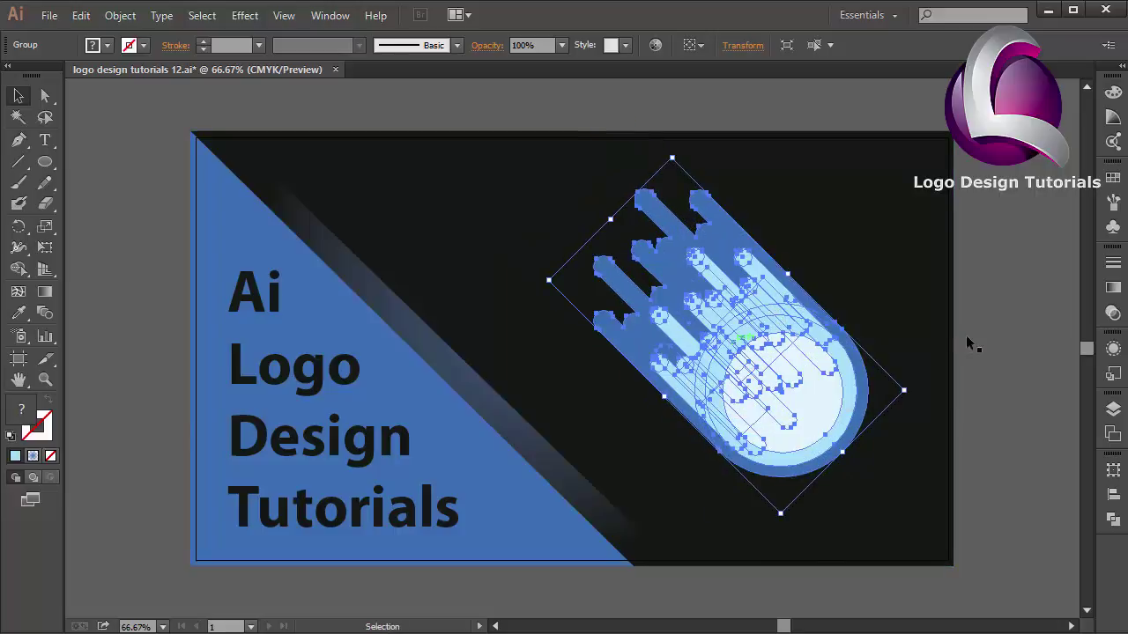